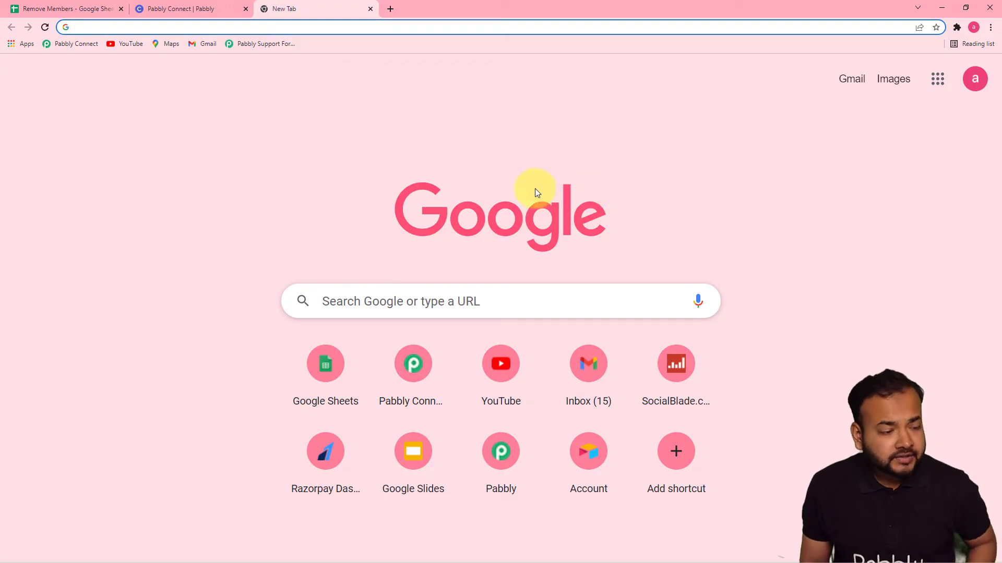
Step: Open Pabbly Connect and create a workflow whose name begins "Remove Tags in Bulk Automatically from Circle Community"
left_click(78, 43)
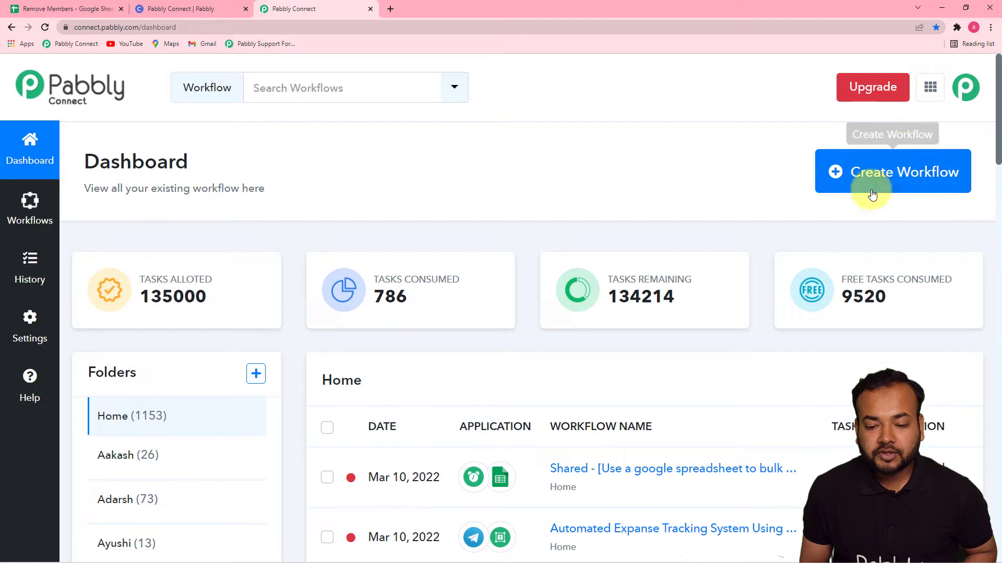
left_click(888, 183)
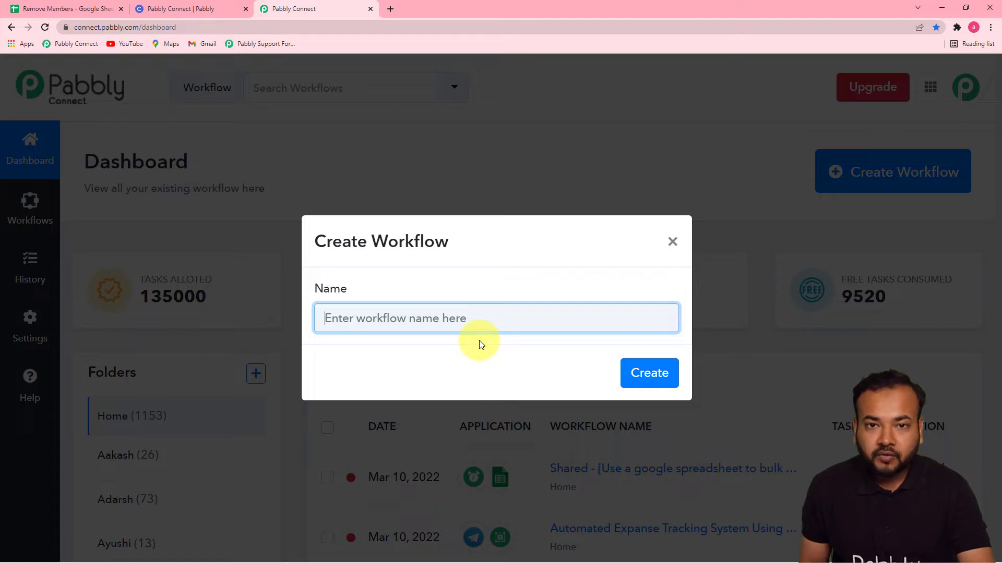
key("ctrl+v")
left_click(402, 384)
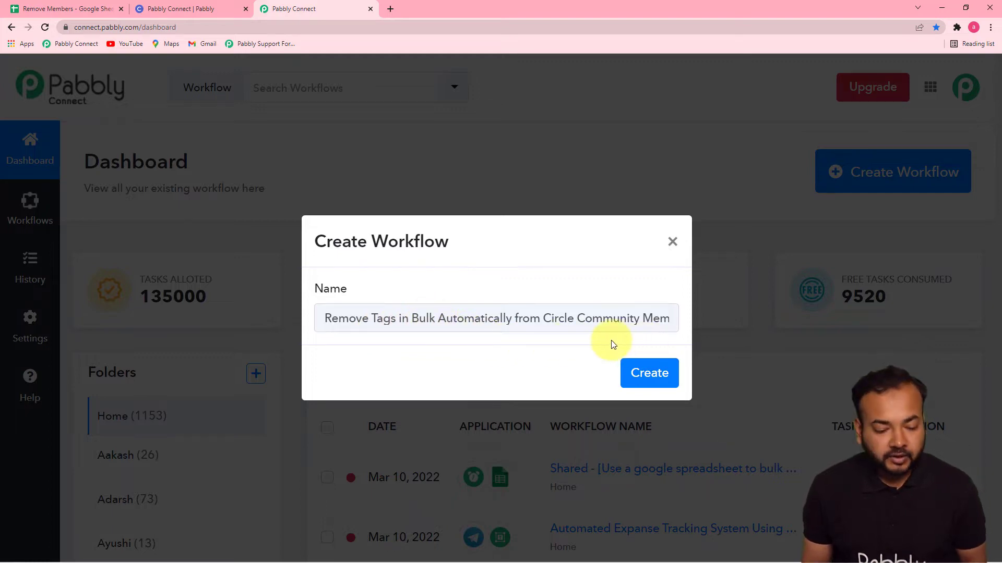
left_click(655, 375)
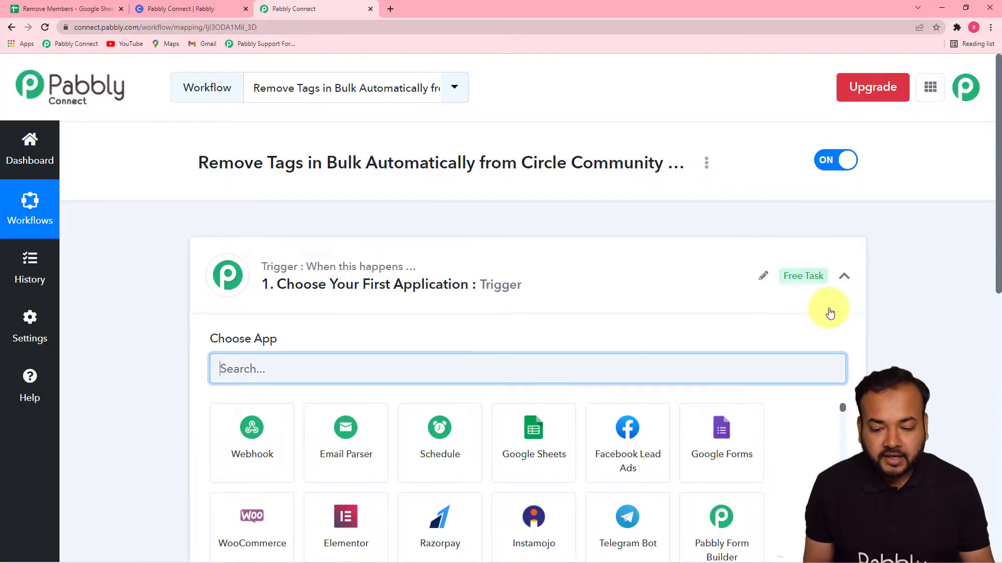
Step: Check the Remove Members spreadsheet and the Circle community's members, and set Schedule by Pabbly as the workflow's trigger app
left_click(844, 278)
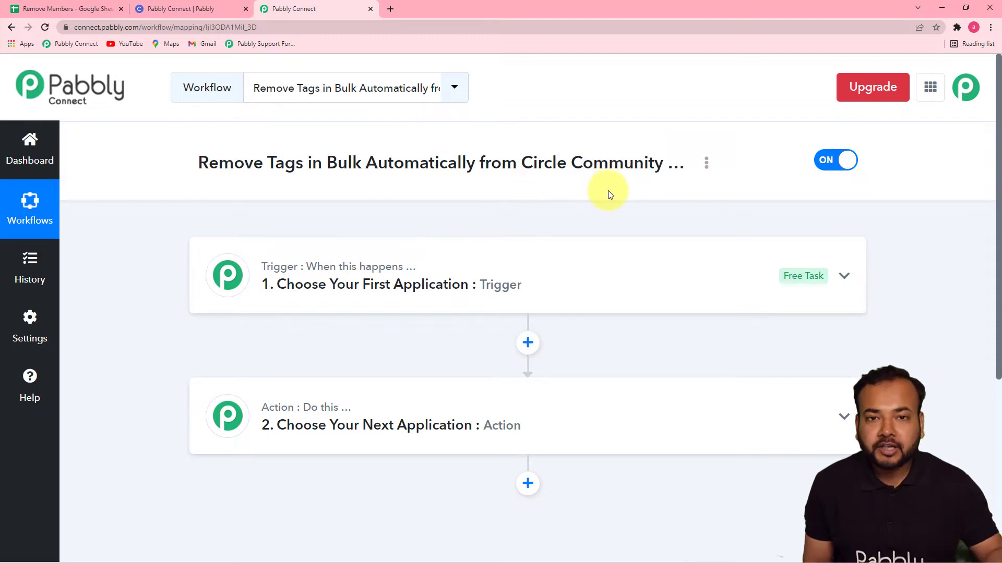
left_click(371, 301)
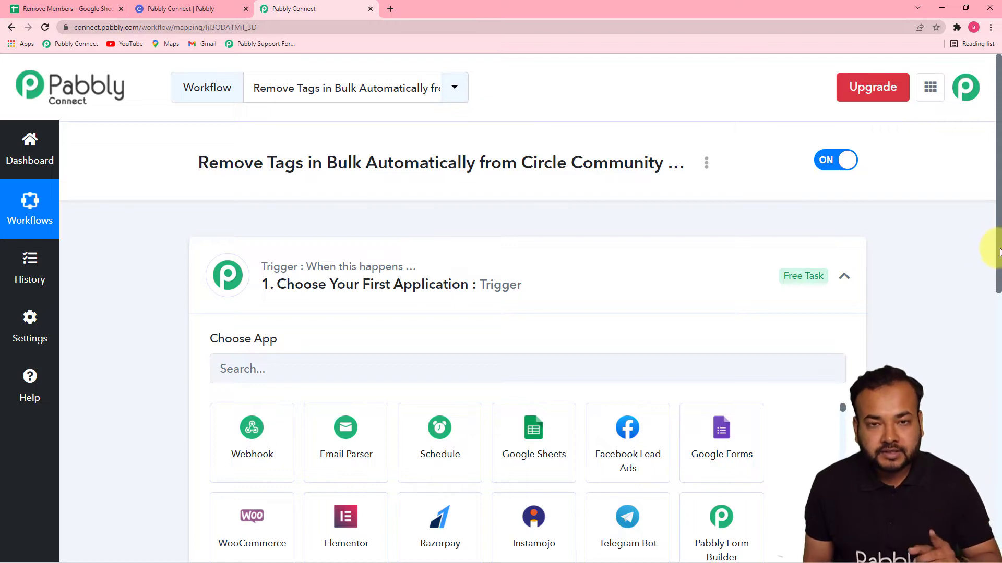
left_click(68, 9)
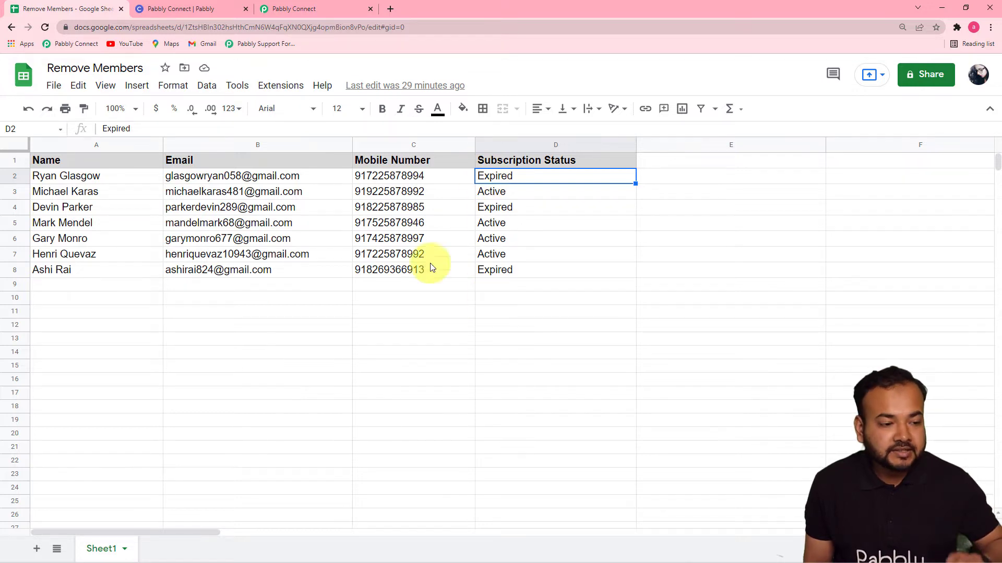
left_click(195, 11)
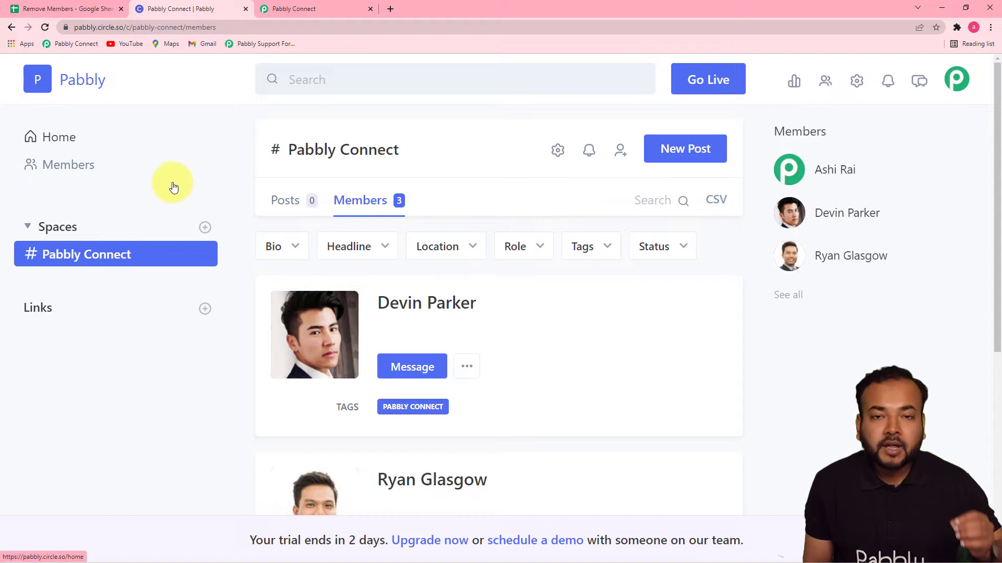
left_click(297, 9)
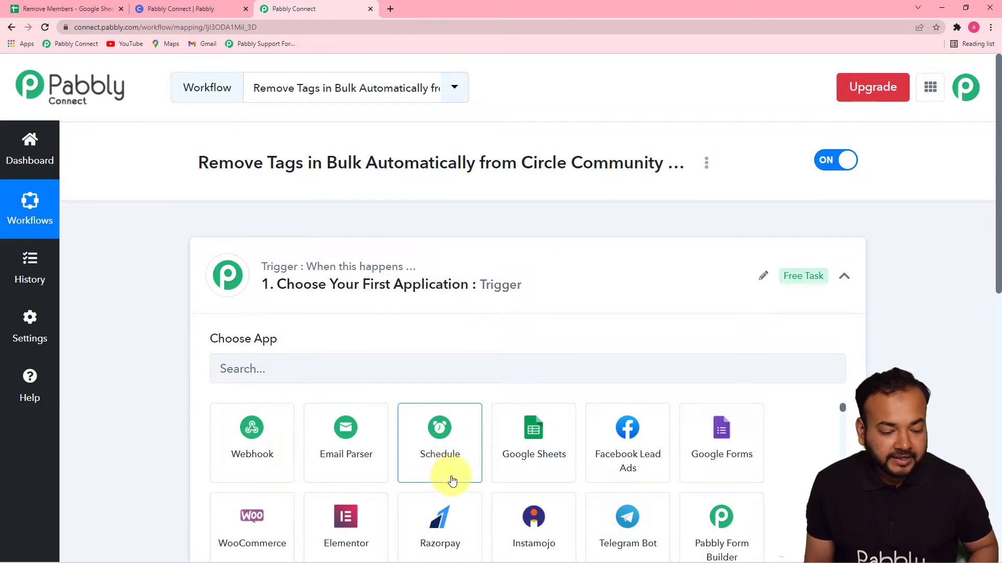
left_click(441, 456)
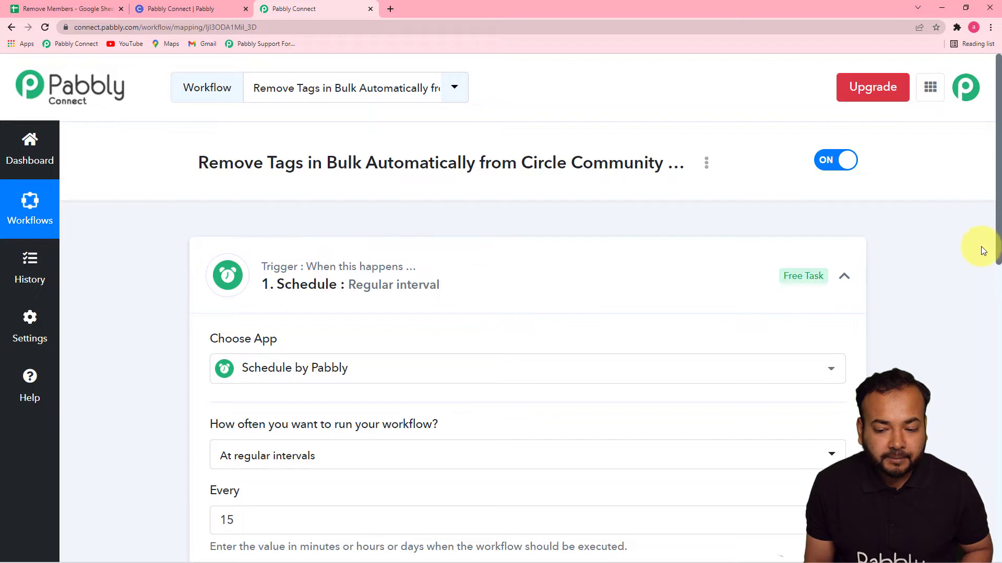
Step: Schedule the trigger to run at regular intervals, every 30 with the time span in Days
left_click_drag(997, 243, 984, 353)
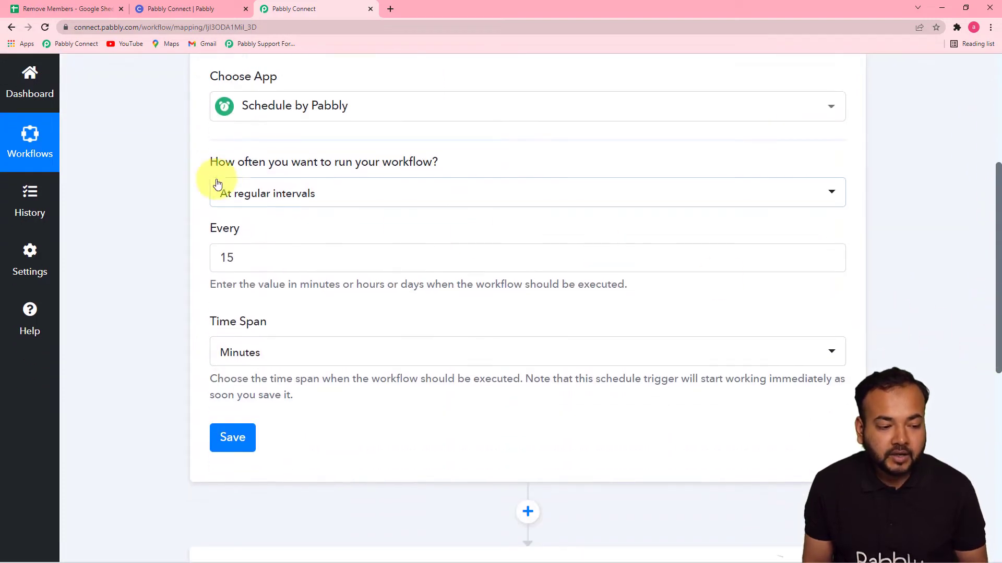
left_click(256, 178)
left_click(346, 180)
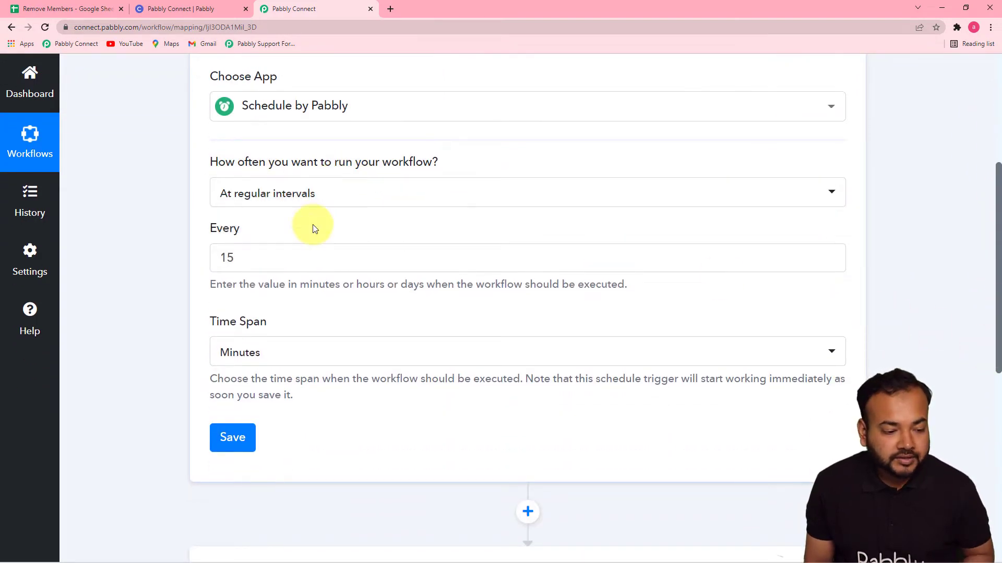
left_click(332, 204)
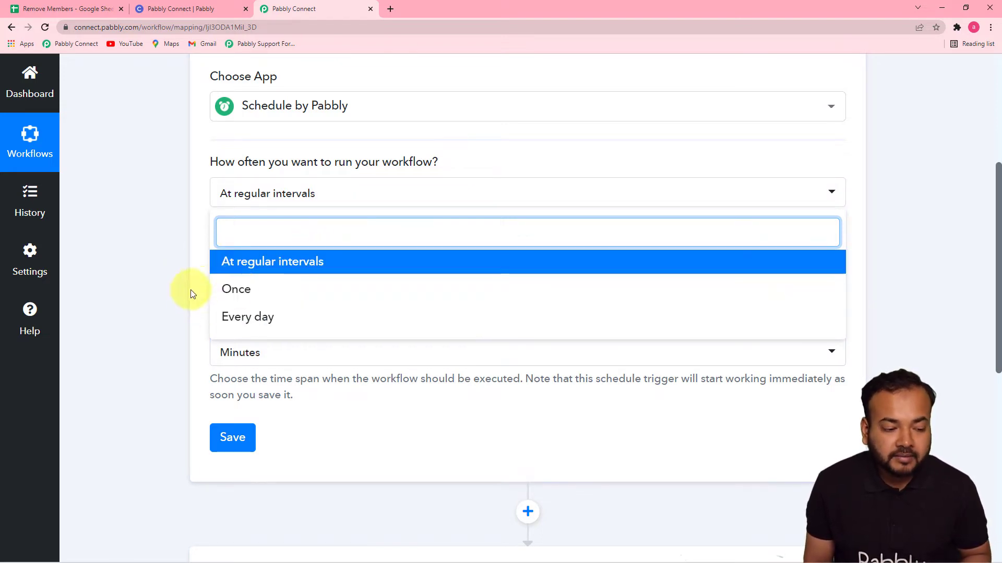
left_click(291, 276)
left_click(256, 262)
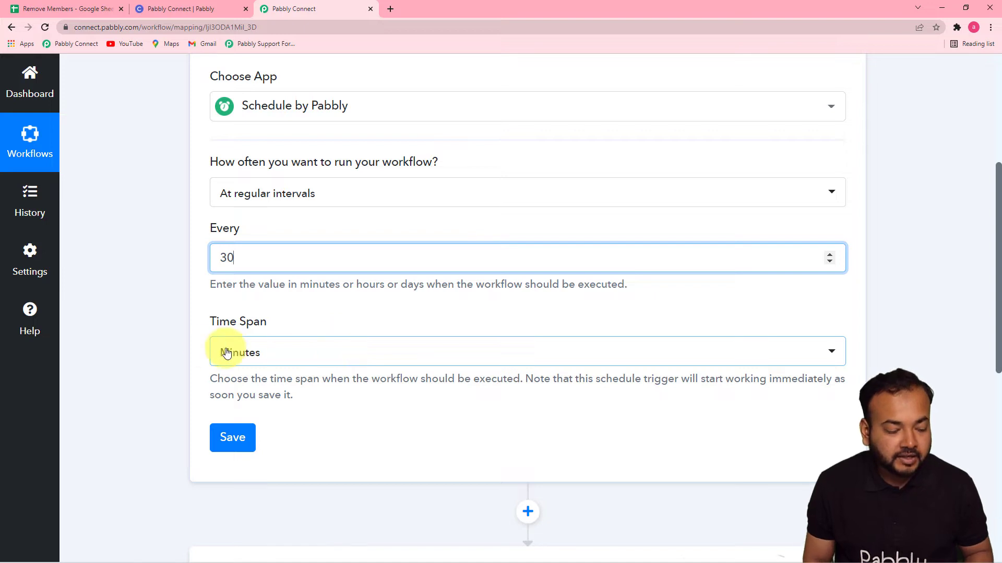
left_click(313, 358)
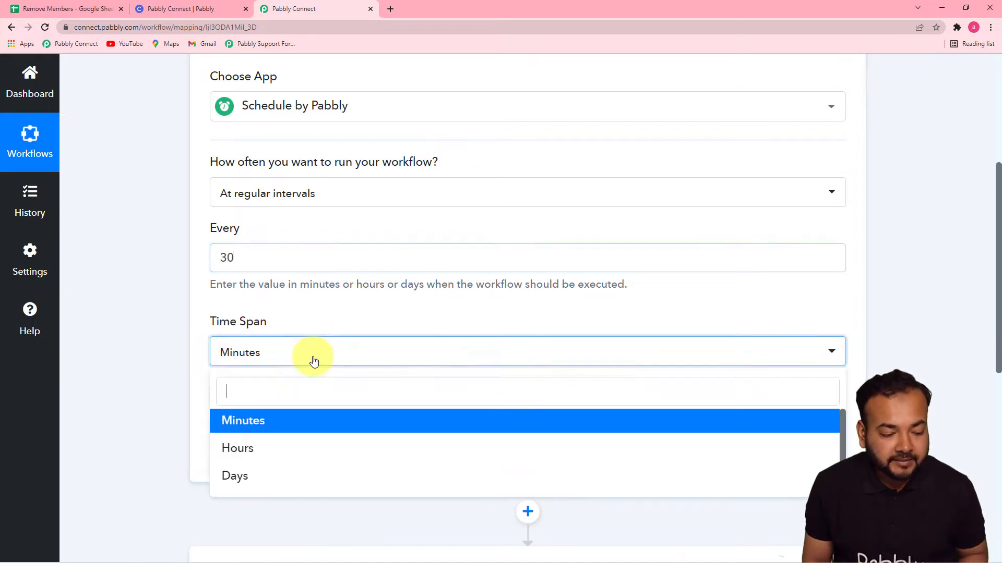
left_click(235, 475)
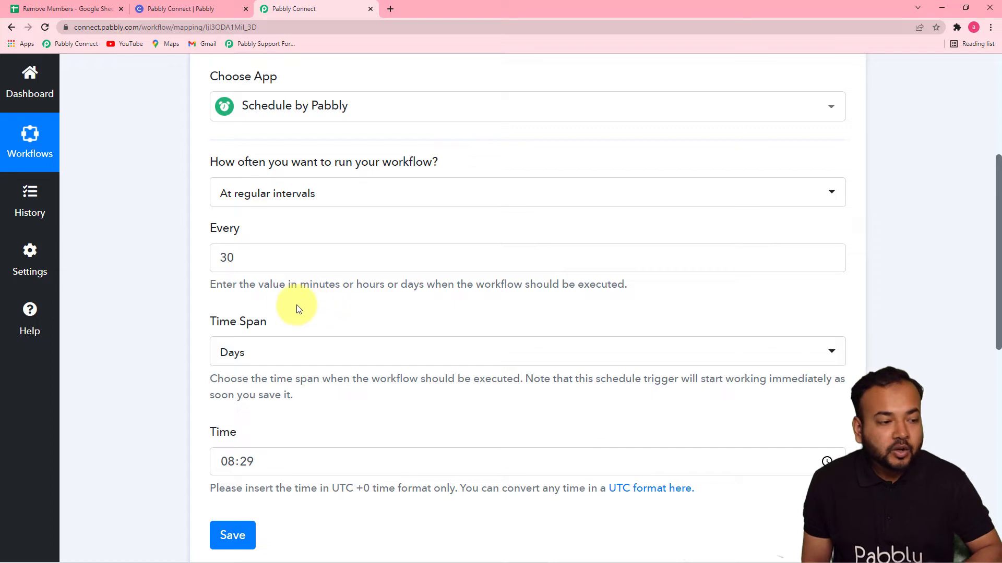
Step: Set the schedule trigger's run time to 03:30
left_click(72, 11)
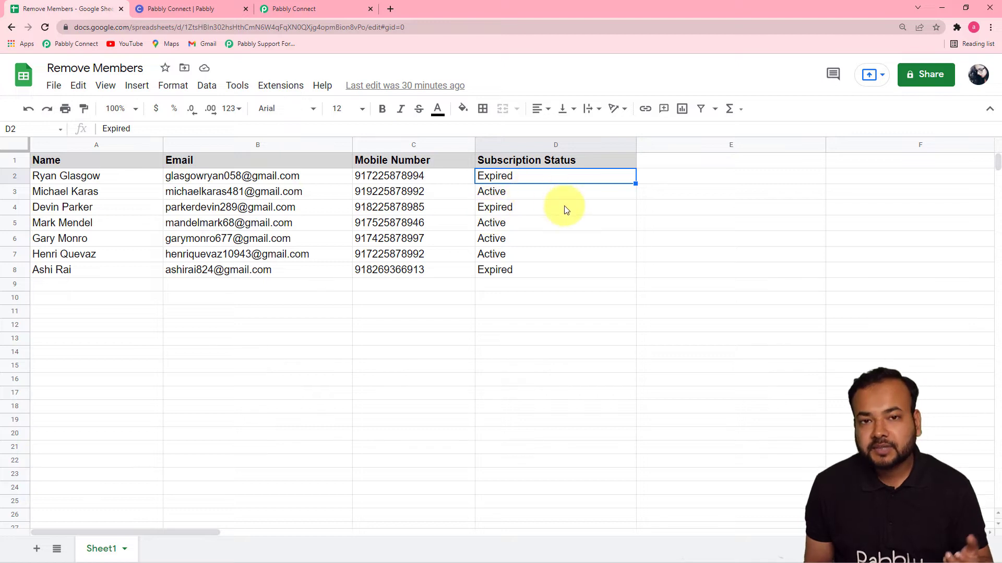
left_click(287, 11)
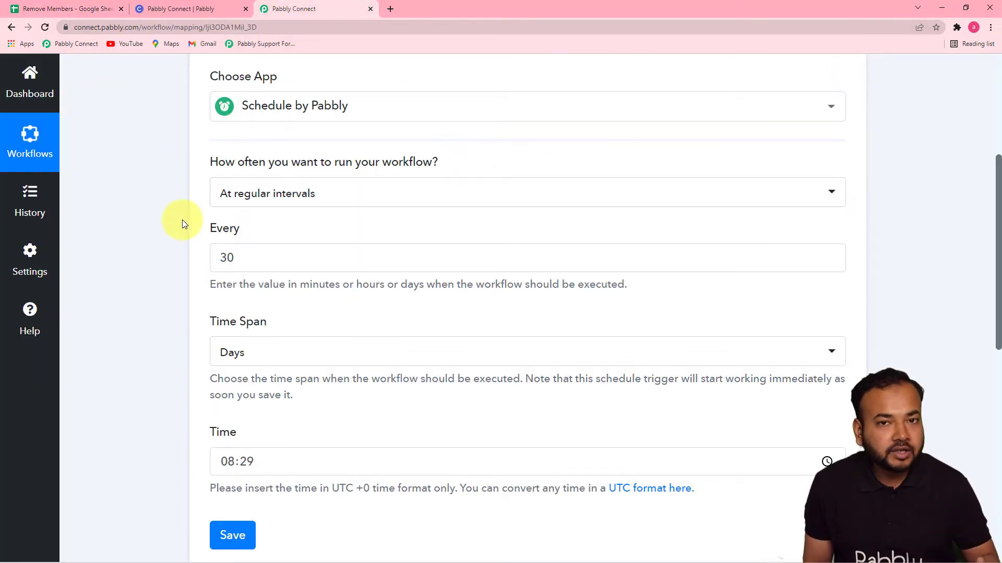
left_click_drag(993, 268, 999, 356)
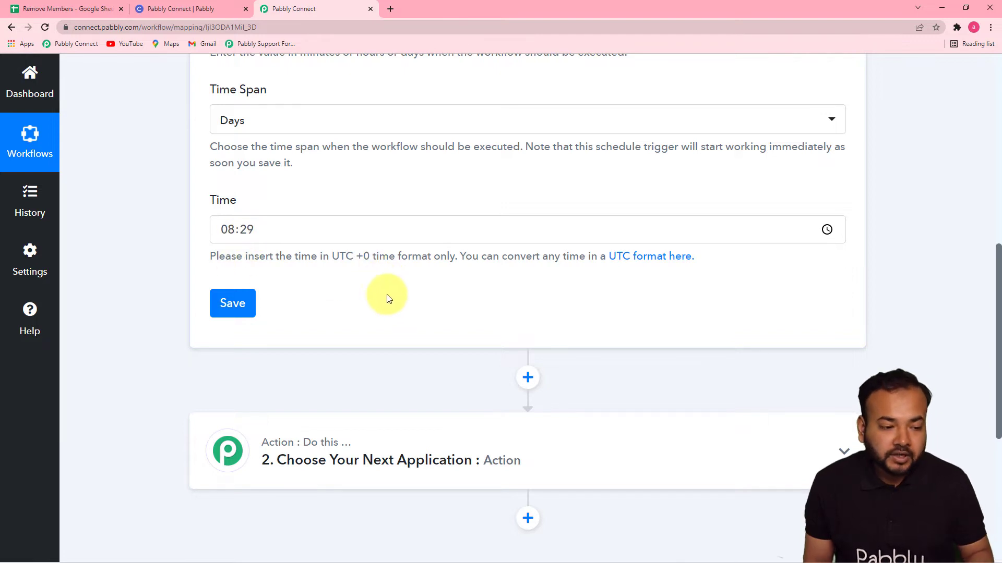
scroll(370, 297, "up", 3)
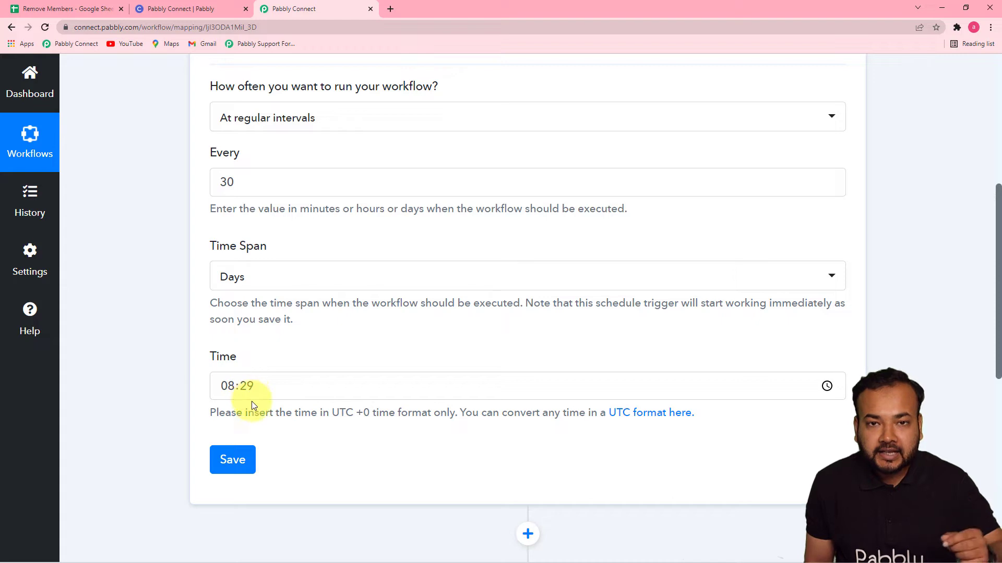
left_click(228, 387)
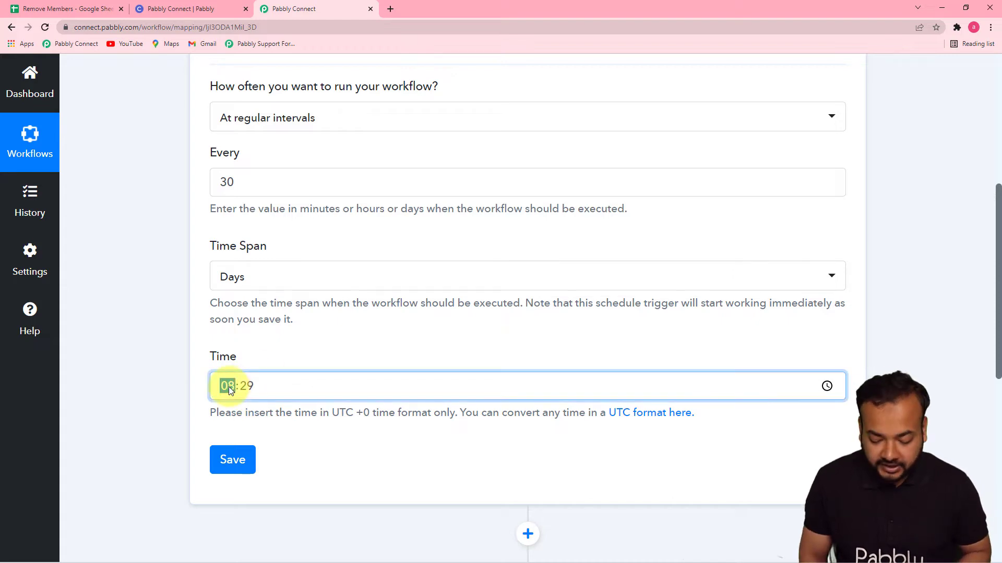
type("0330")
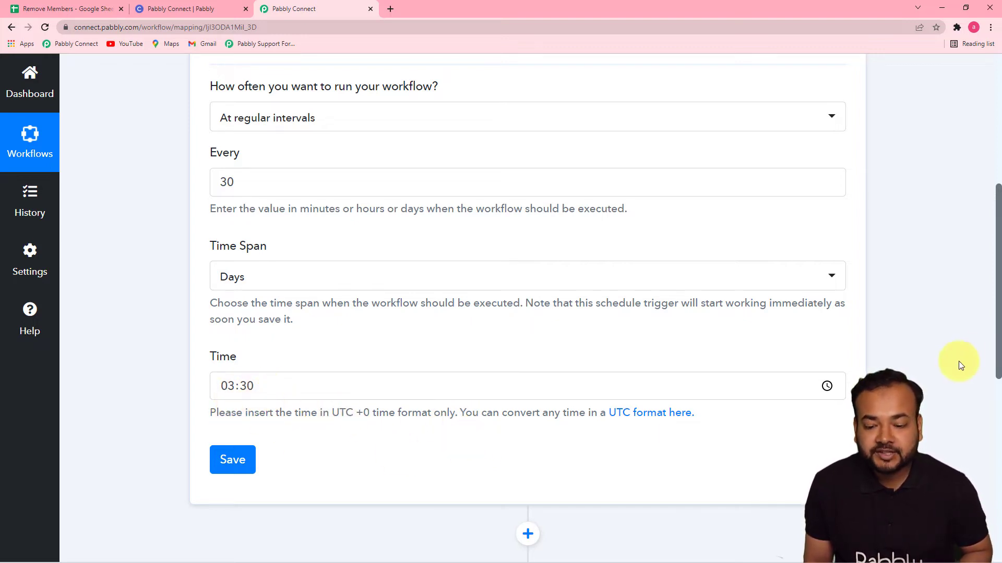
scroll(800, 338, "down", 3)
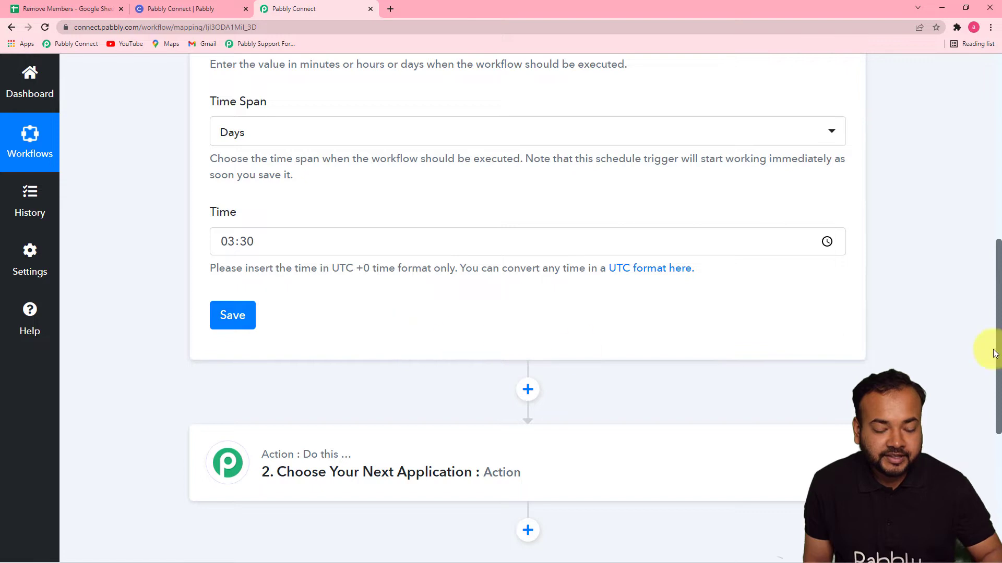
left_click_drag(999, 281, 999, 322)
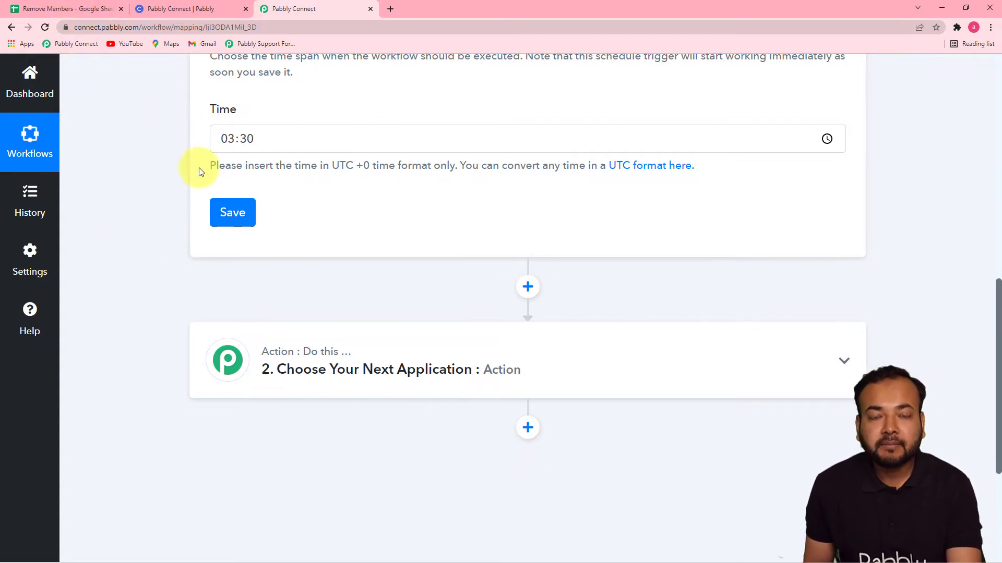
Step: Set Google Sheets as the second step's action app with Get Row(s) as its action event
left_click(96, 10)
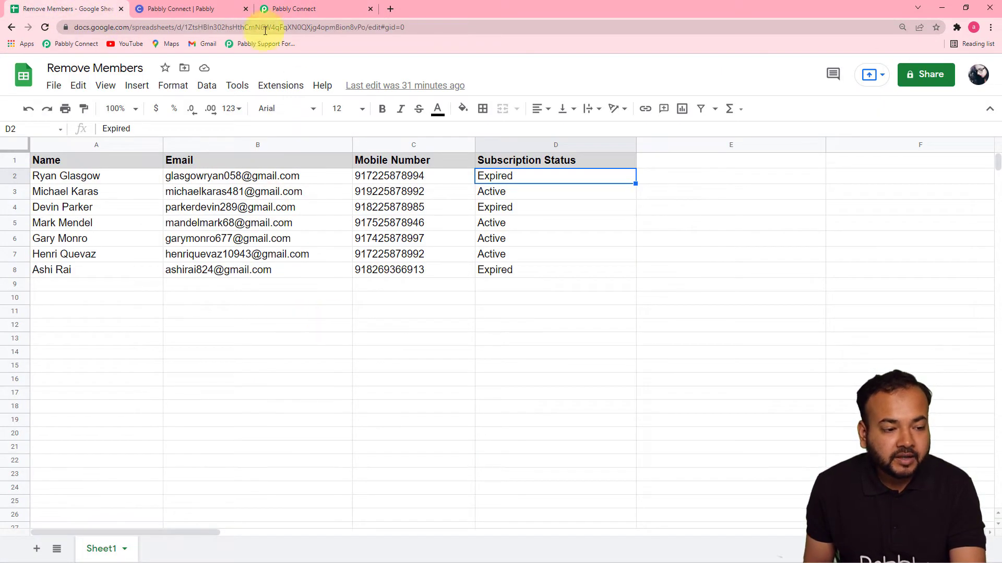
left_click(306, 9)
left_click(485, 393)
left_click_drag(997, 274, 997, 368)
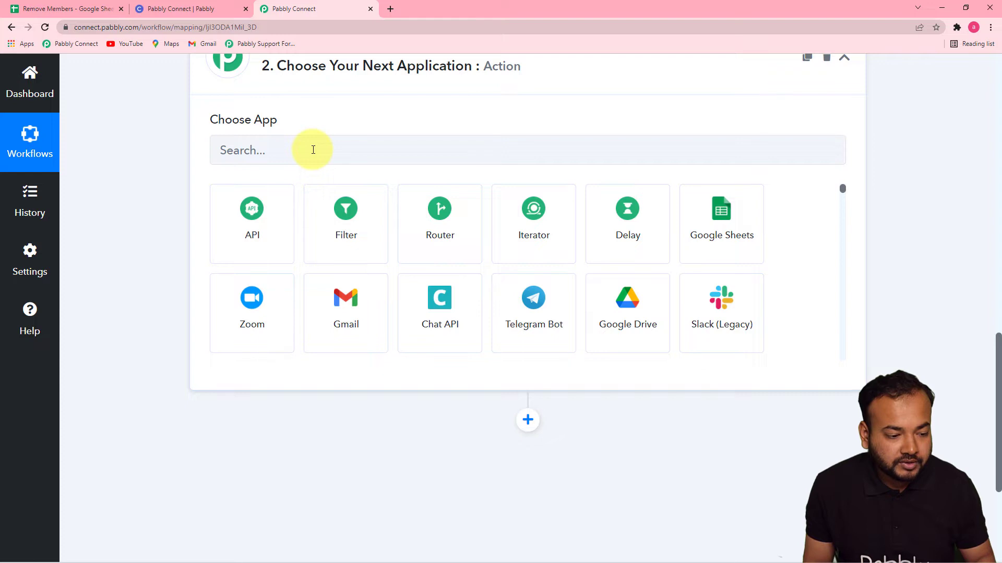
left_click(709, 241)
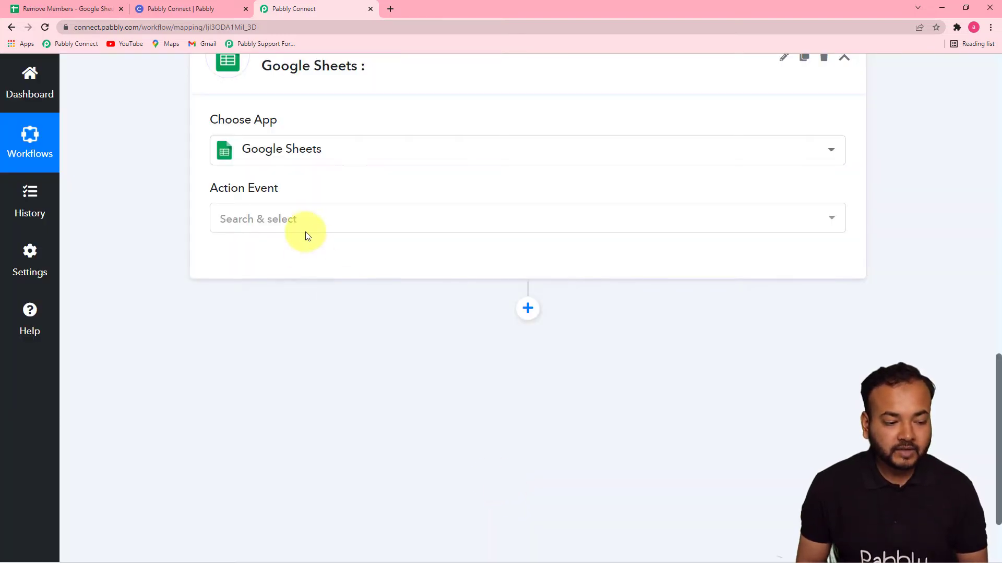
left_click(306, 229)
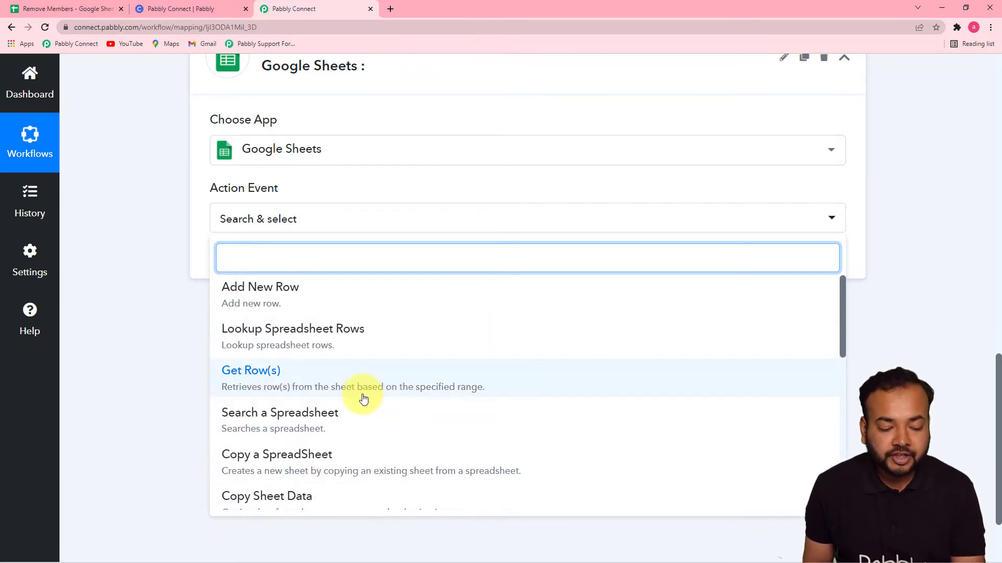
left_click(409, 385)
Step: Add a new Google Sheets connection and authorize Pabbly Connect Sheets with the Google account that holds the Remove Members spreadsheet
left_click(243, 270)
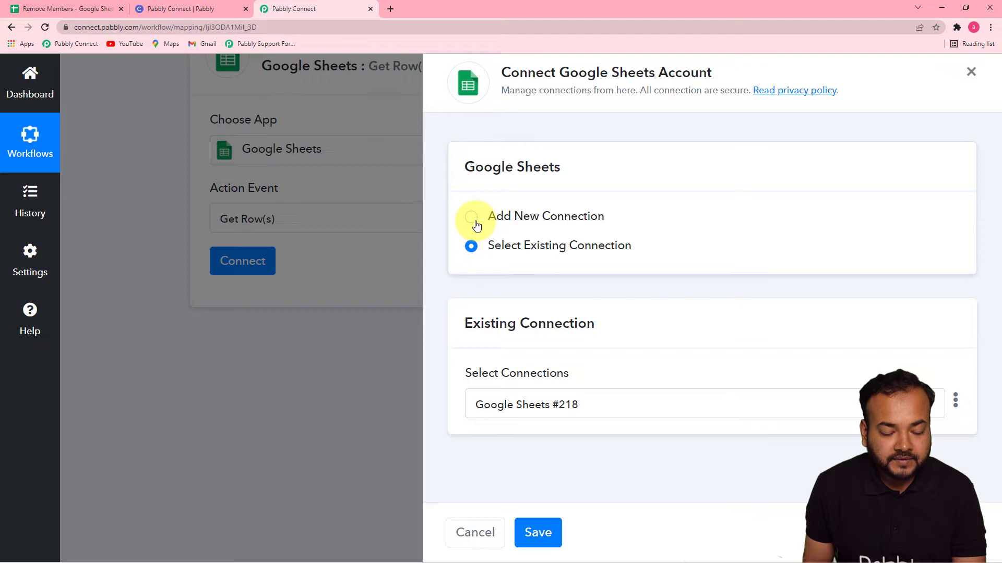
left_click(471, 218)
left_click(487, 383)
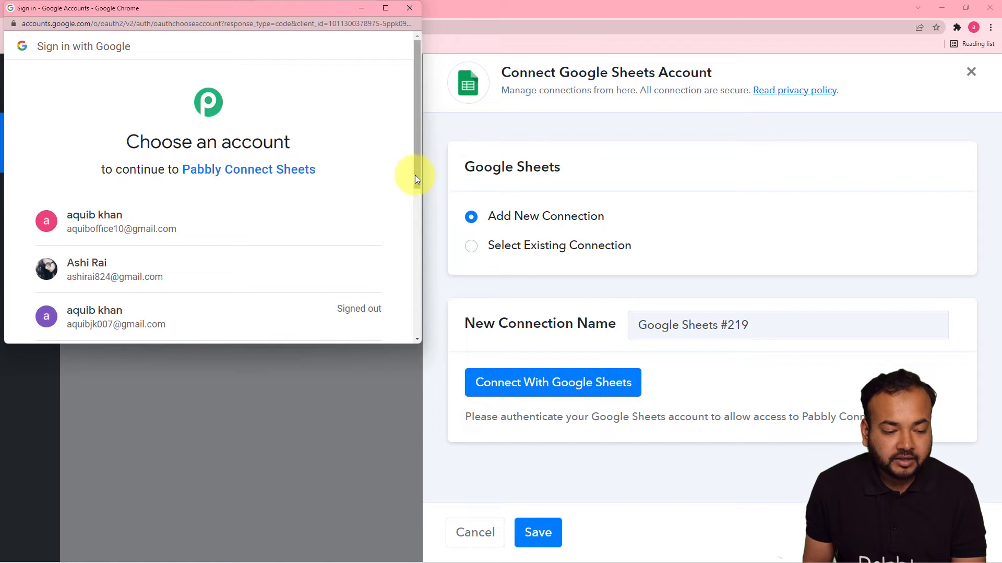
left_click_drag(417, 172, 418, 202)
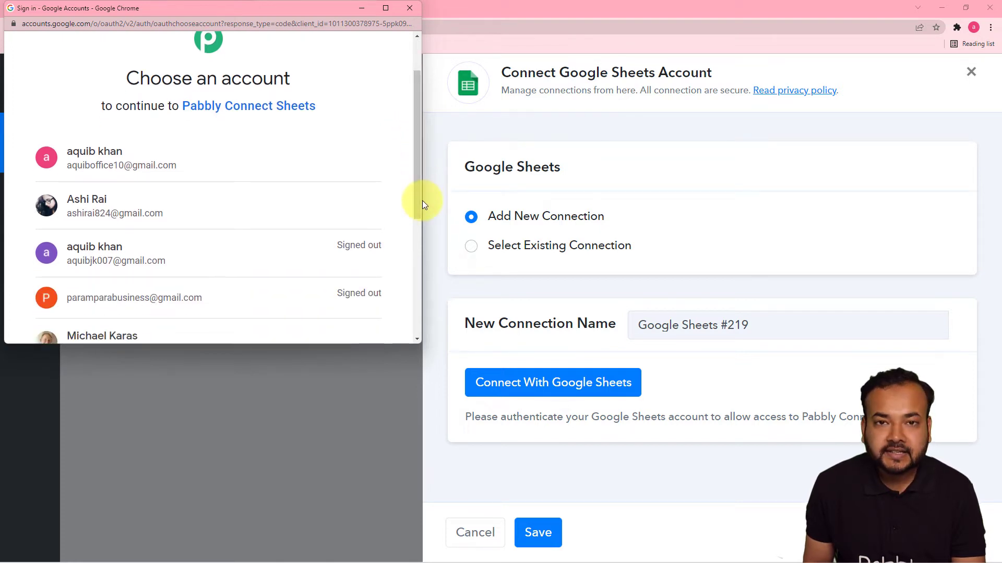
left_click(157, 212)
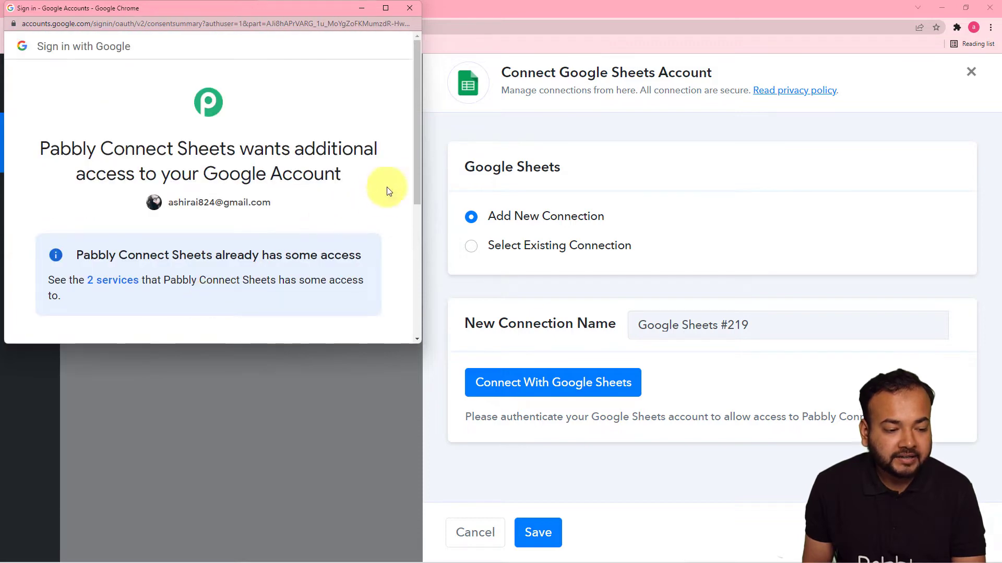
left_click_drag(415, 169, 408, 238)
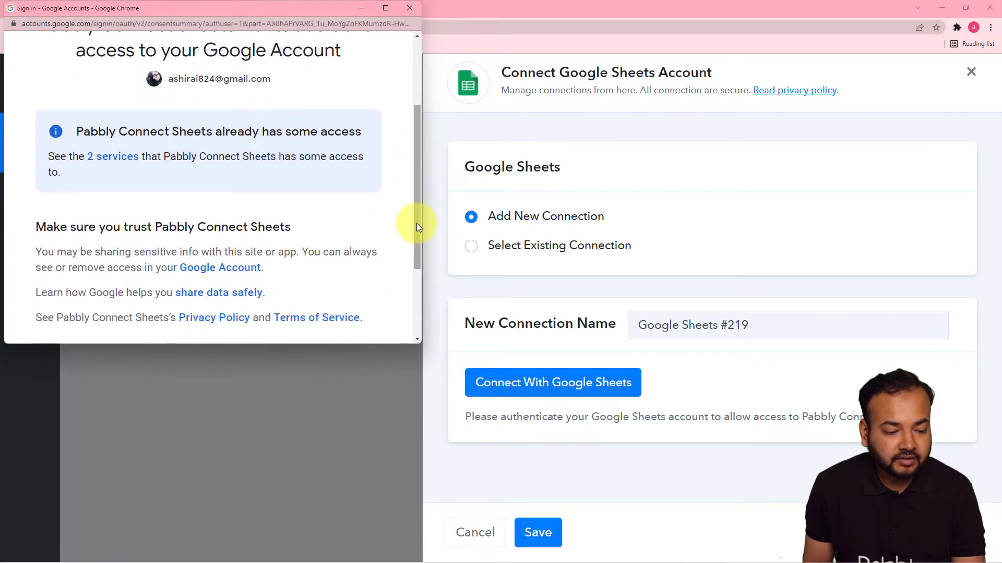
scroll(417, 224, "down", 3)
left_click(297, 237)
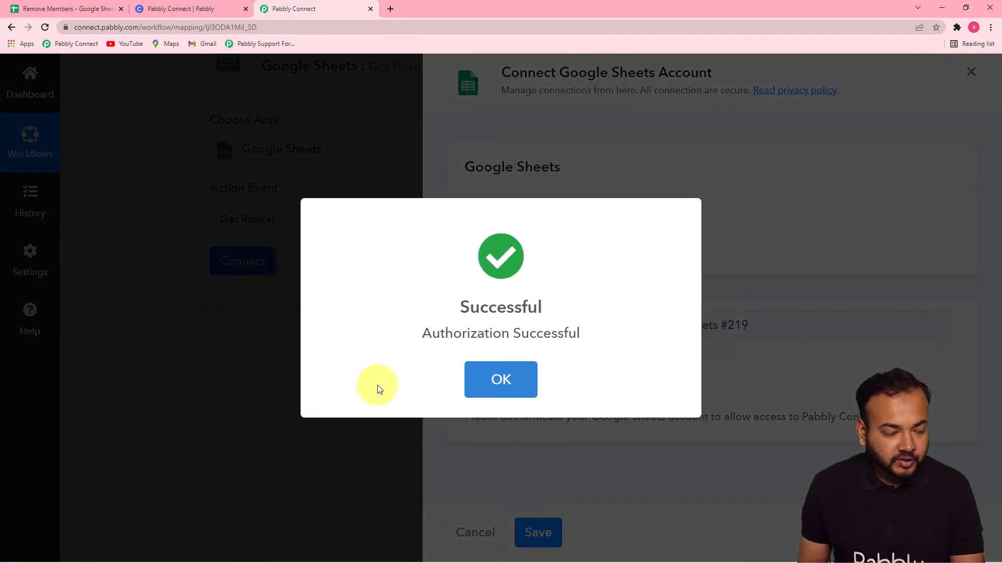
left_click(475, 392)
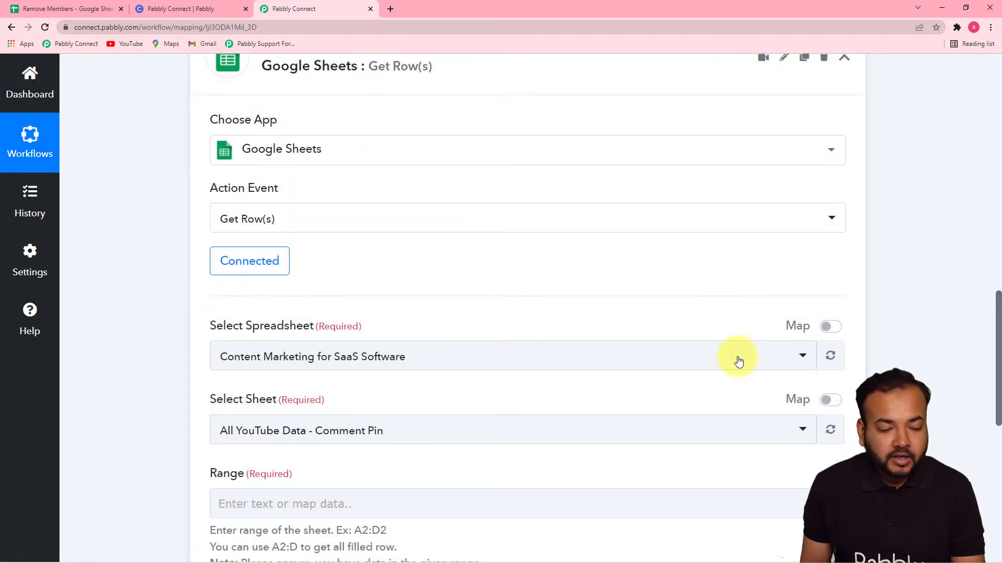
Step: Set the Get Row(s) action's spreadsheet to Remove Members and keep Sheet1 as its sheet, checking both names against the spreadsheet
scroll(997, 323, "down", 3)
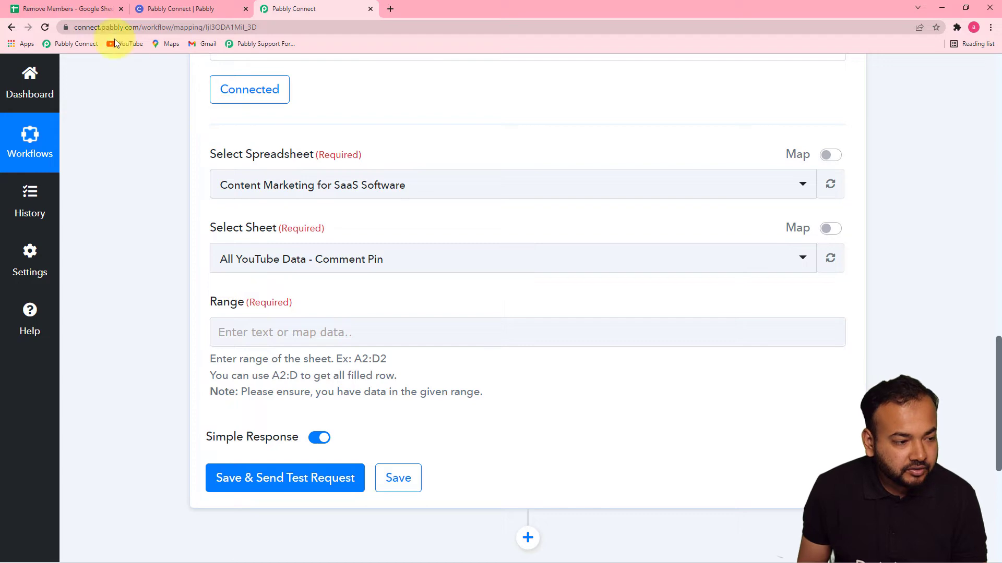
left_click(73, 13)
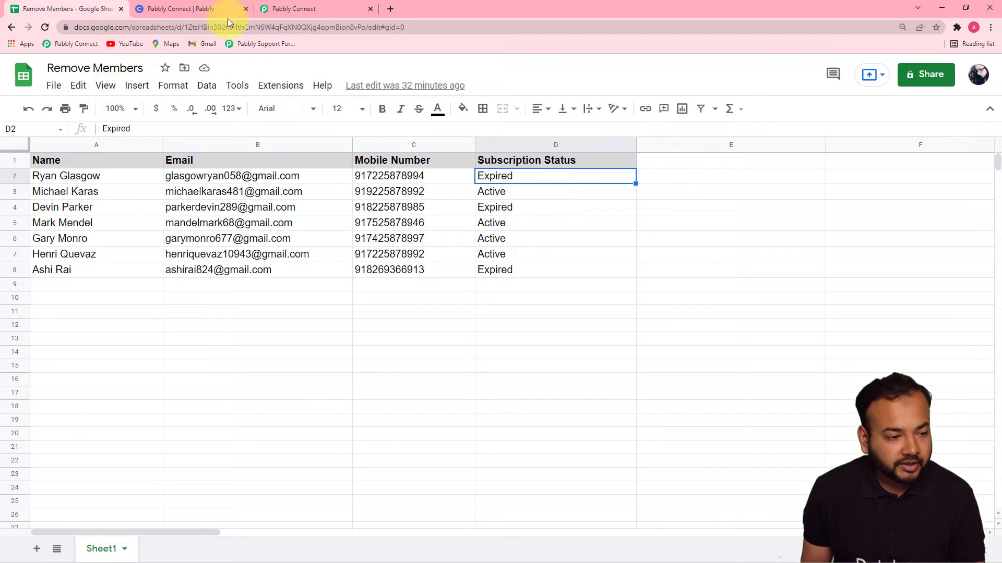
left_click(283, 14)
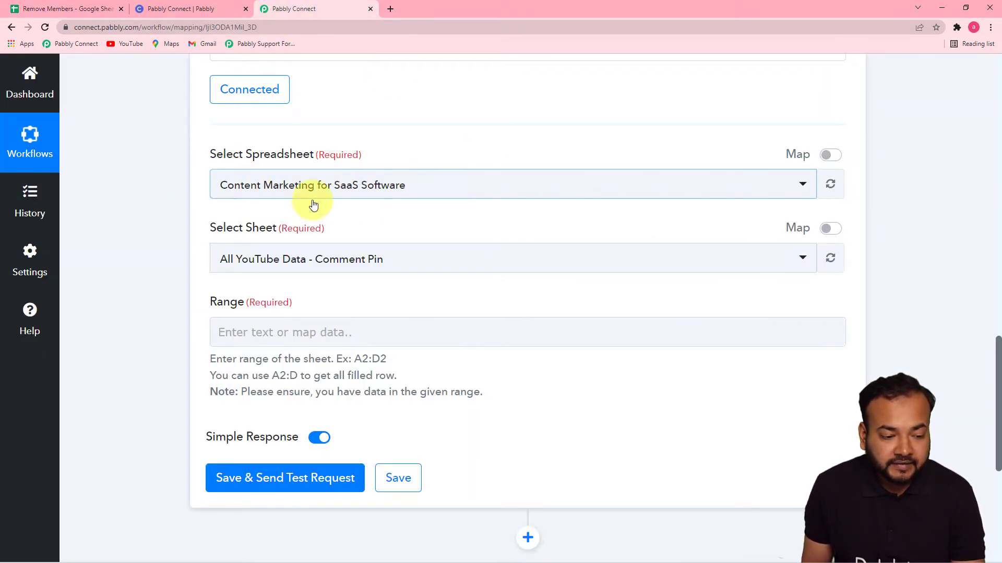
left_click(404, 187)
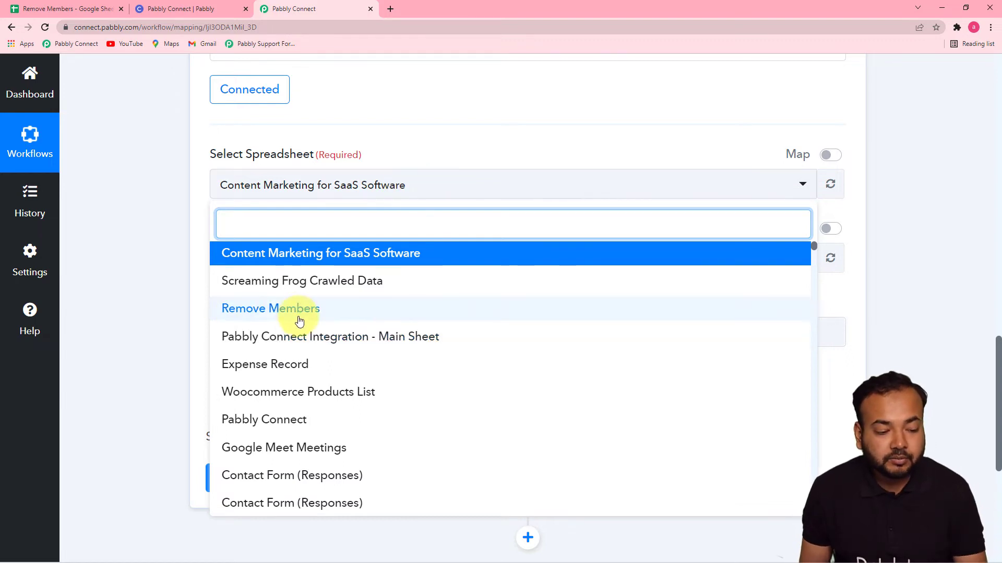
left_click(276, 310)
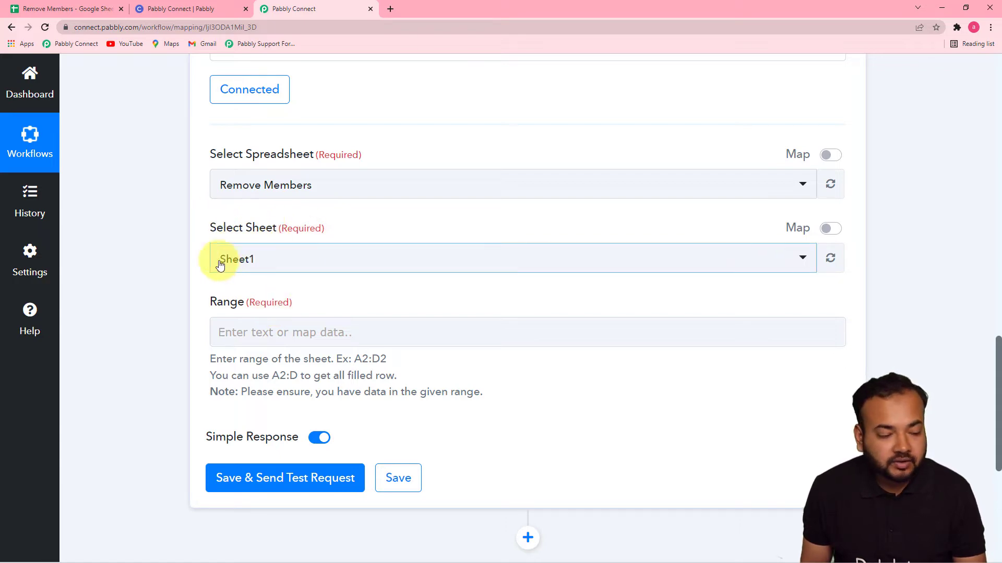
left_click(70, 6)
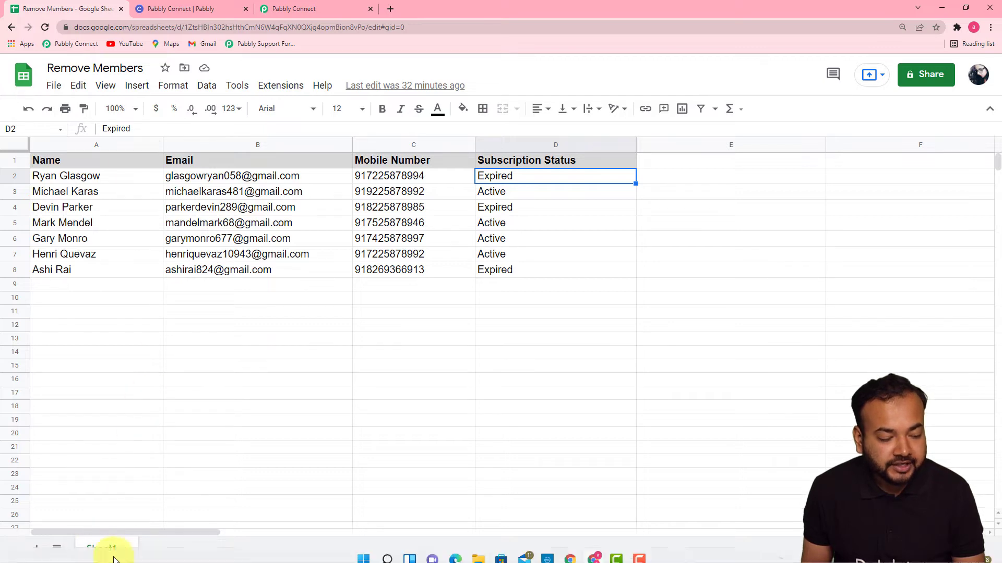
left_click(307, 11)
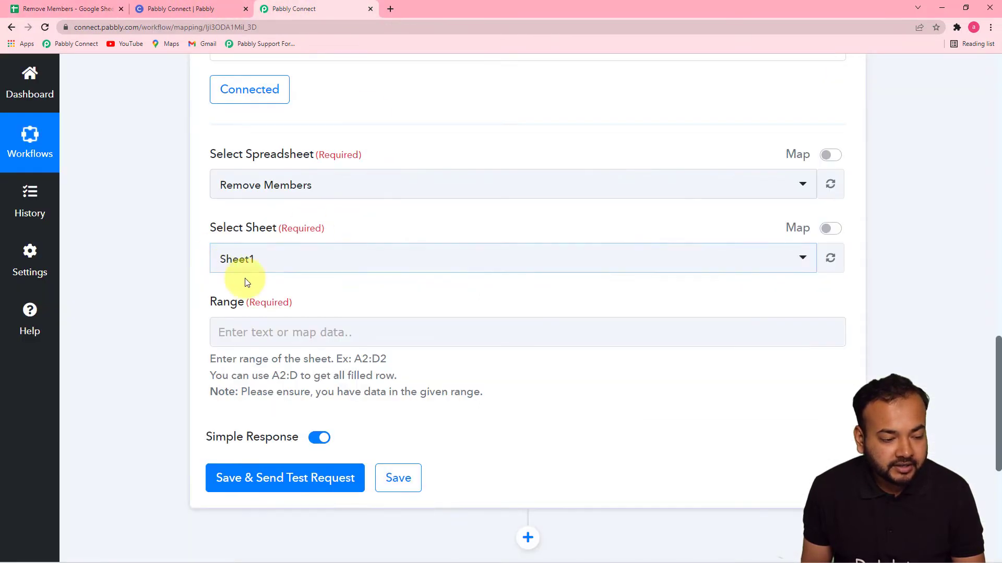
left_click(329, 272)
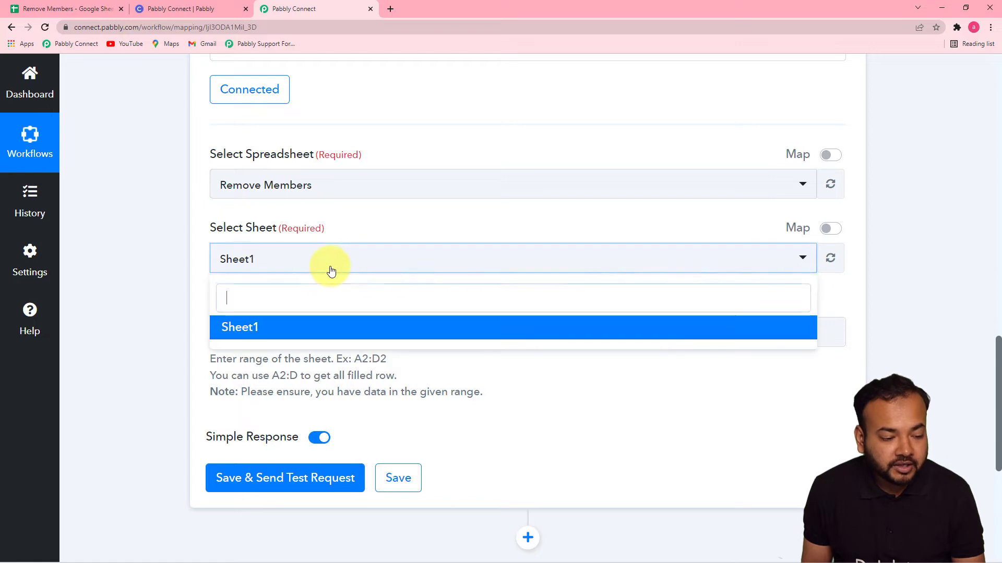
left_click(186, 264)
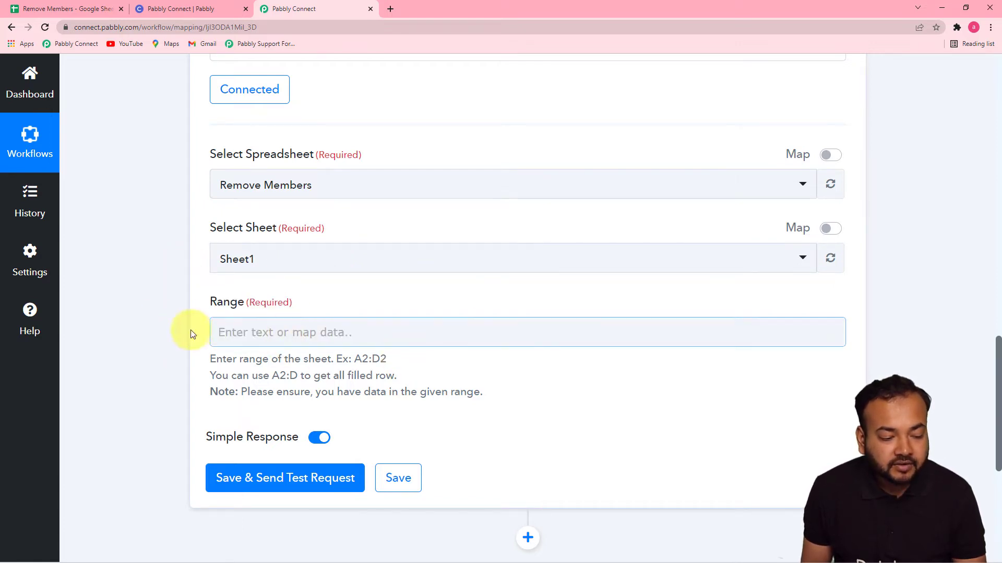
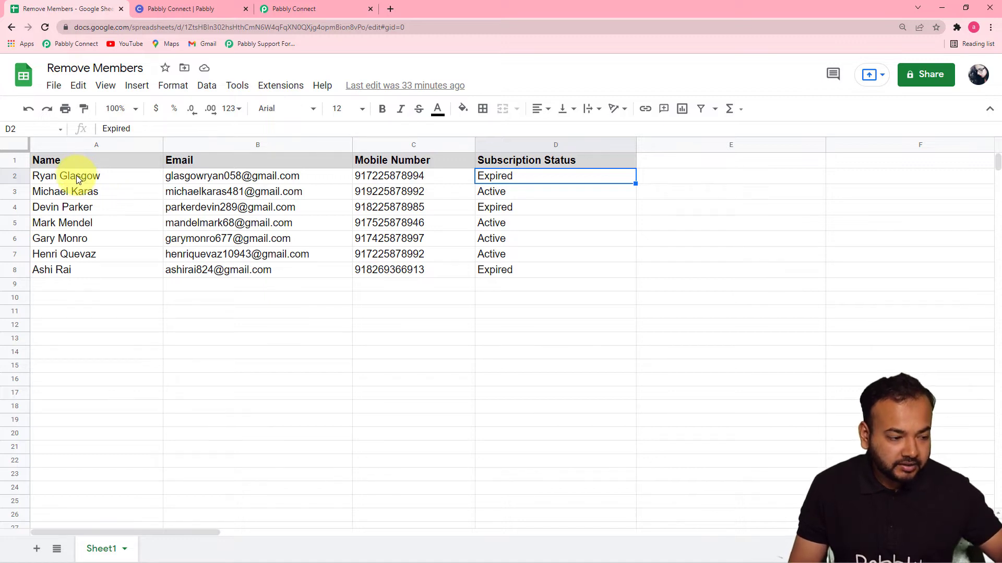
Step: Select all member records below the header row, cells A2:D8, in the Remove Members spreadsheet
left_click(77, 177)
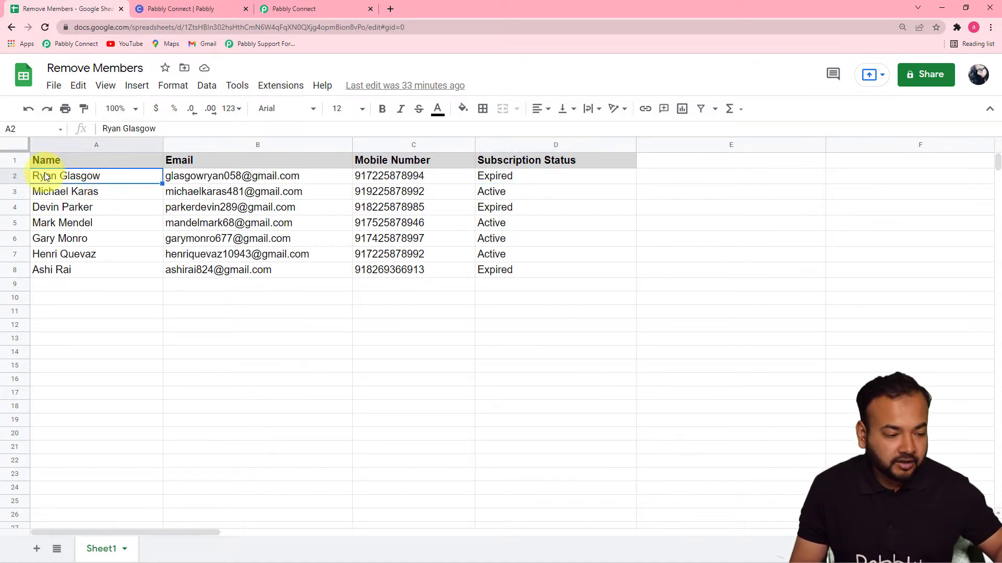
key("shift+Right")
key("shift+Right")
key("shift+Right")
key("shift+Right")
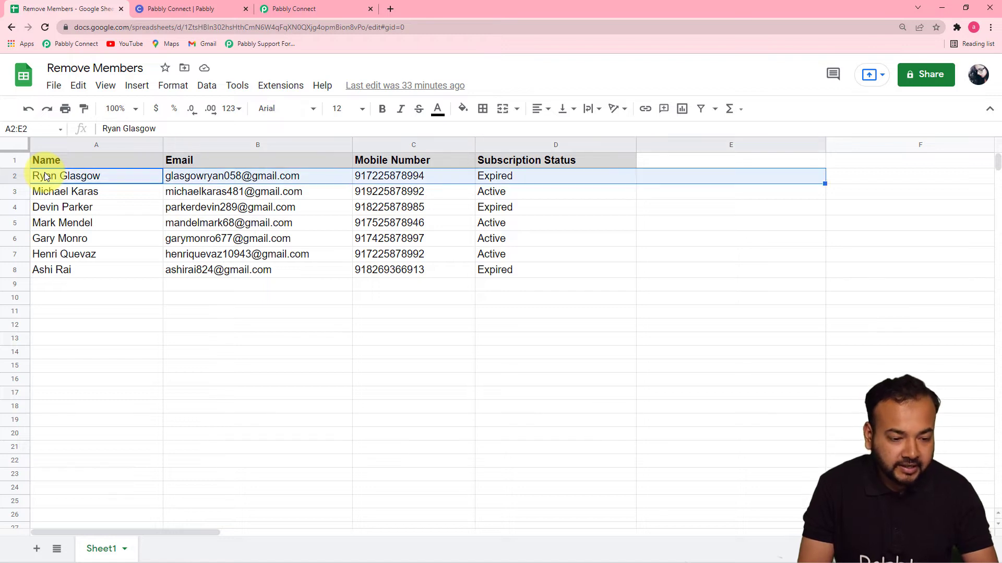
key("shift+Left")
key("shift+Down")
key("shift+Down")
key("shift+Down")
key("shift+Down")
key("shift+Down")
key("shift+Down")
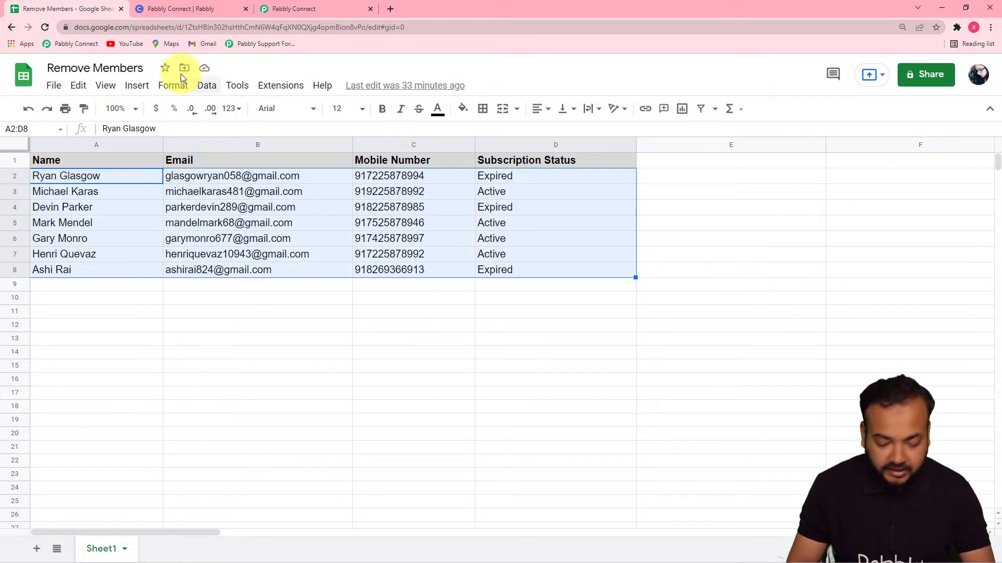
Step: Copy the selected cells' range reference and enter A2:D8 as the Get Row(s) action's range
left_click(29, 130)
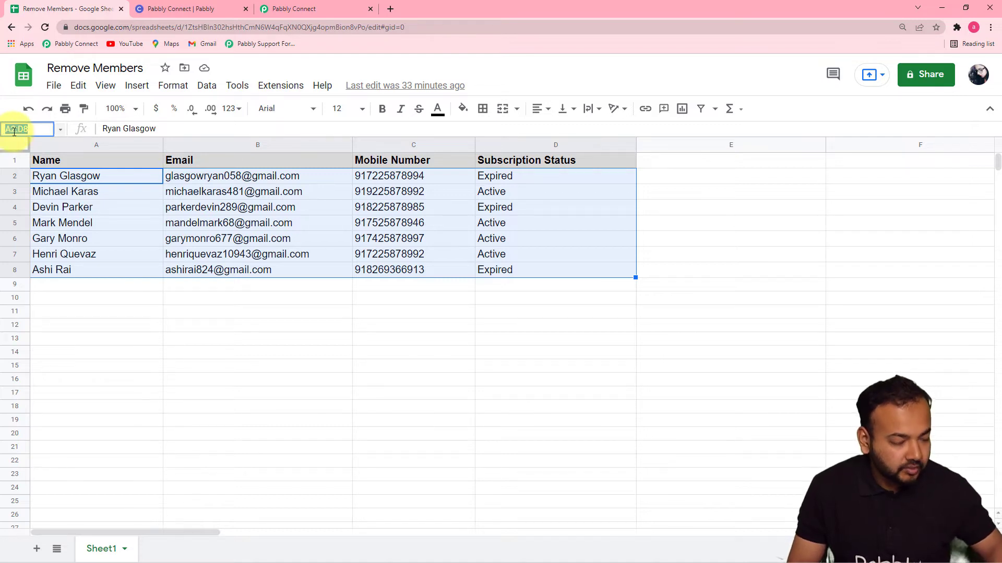
left_click(274, 2)
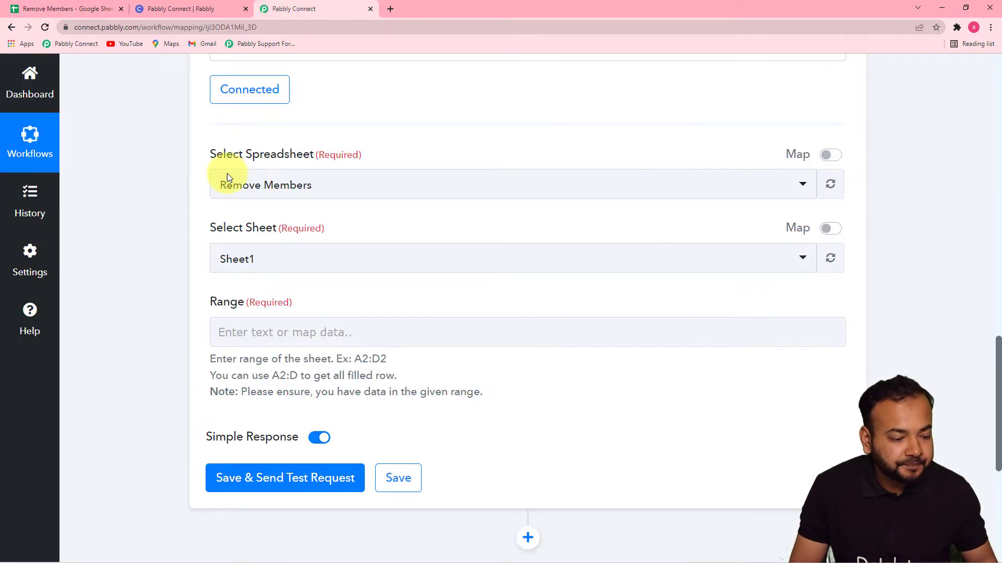
left_click(258, 337)
left_click(183, 289)
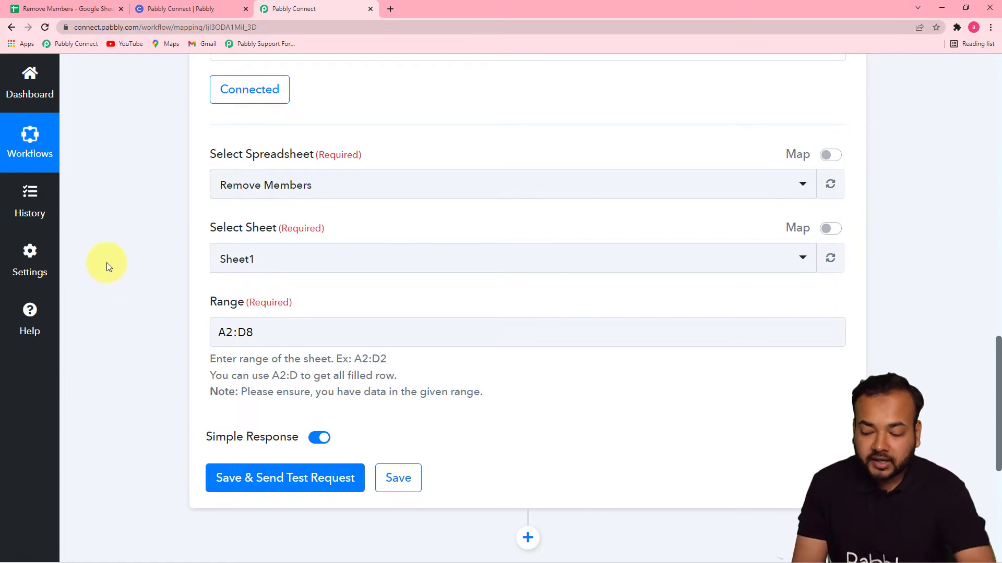
Step: Compare the range with the spreadsheet's data and shorten it to A2:D to cover all filled rows
left_click(87, 10)
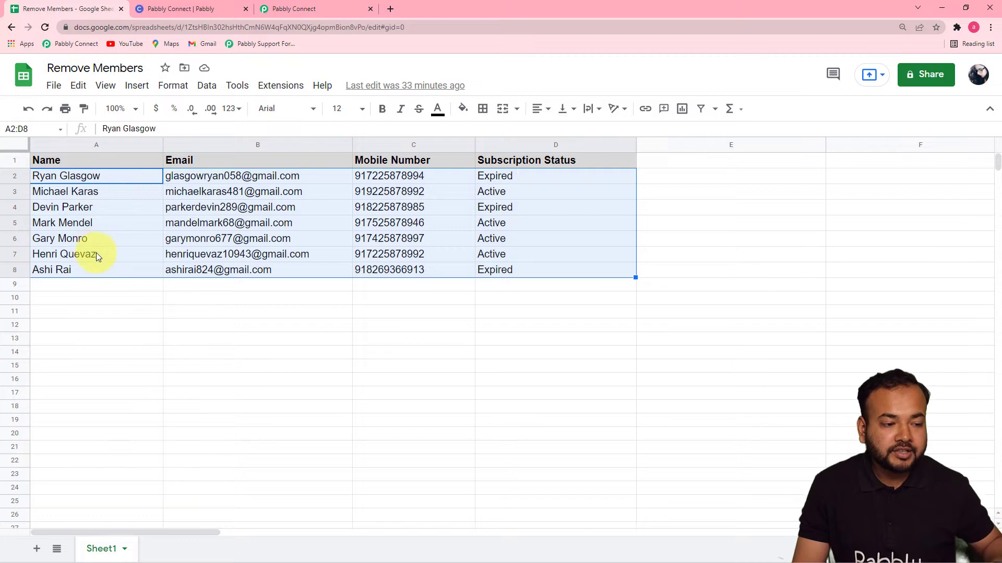
left_click(292, 9)
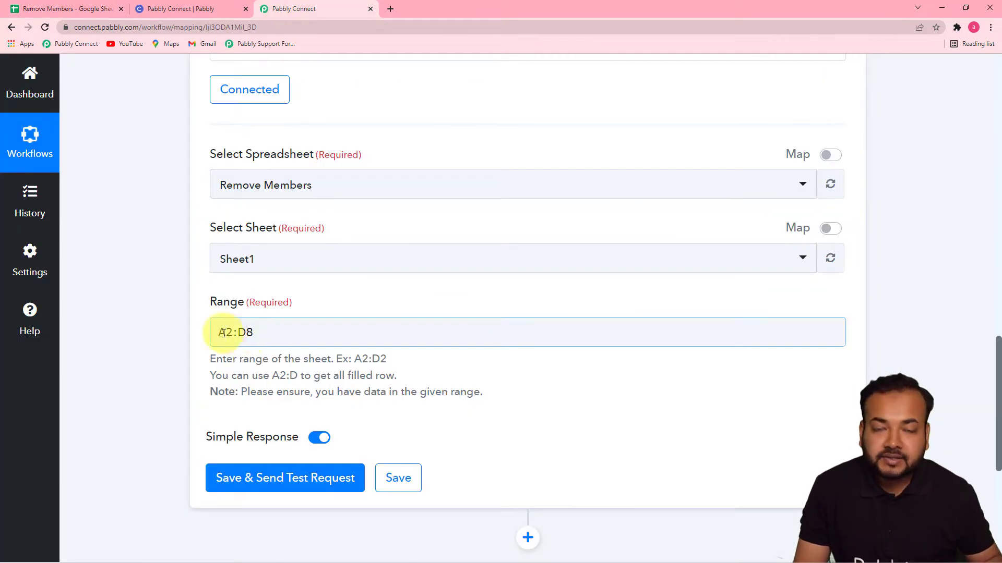
left_click(234, 359)
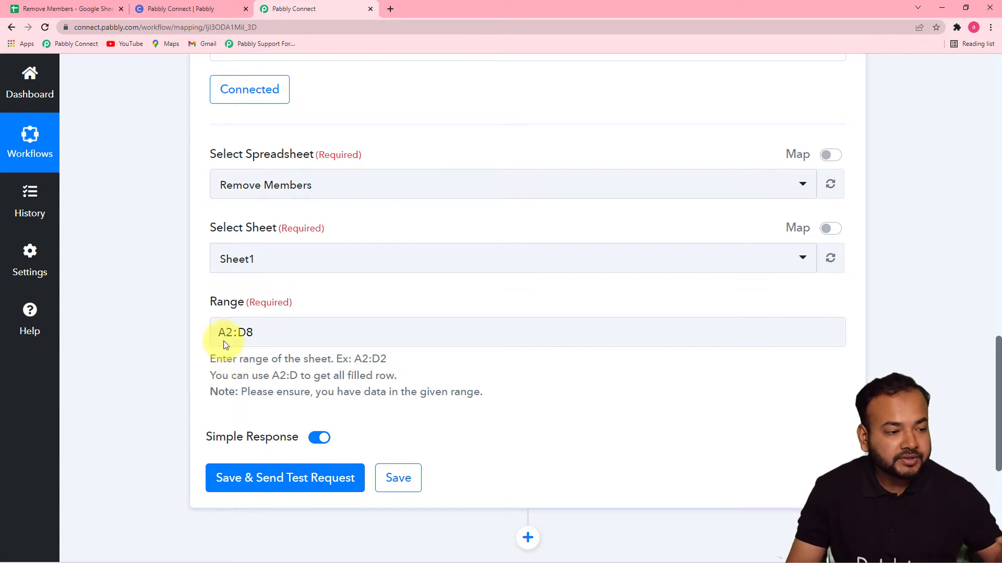
left_click(80, 9)
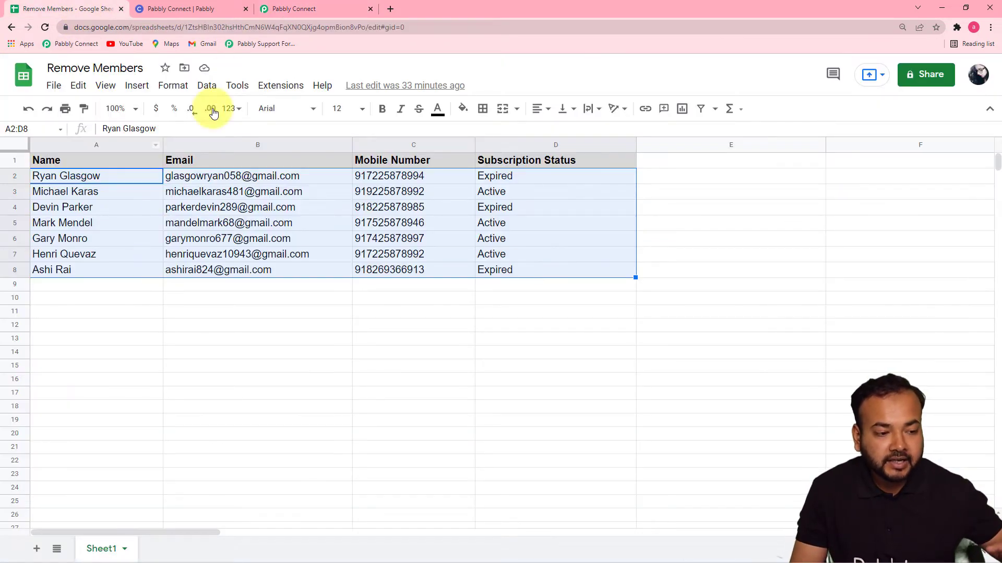
left_click(285, 8)
left_click(239, 331)
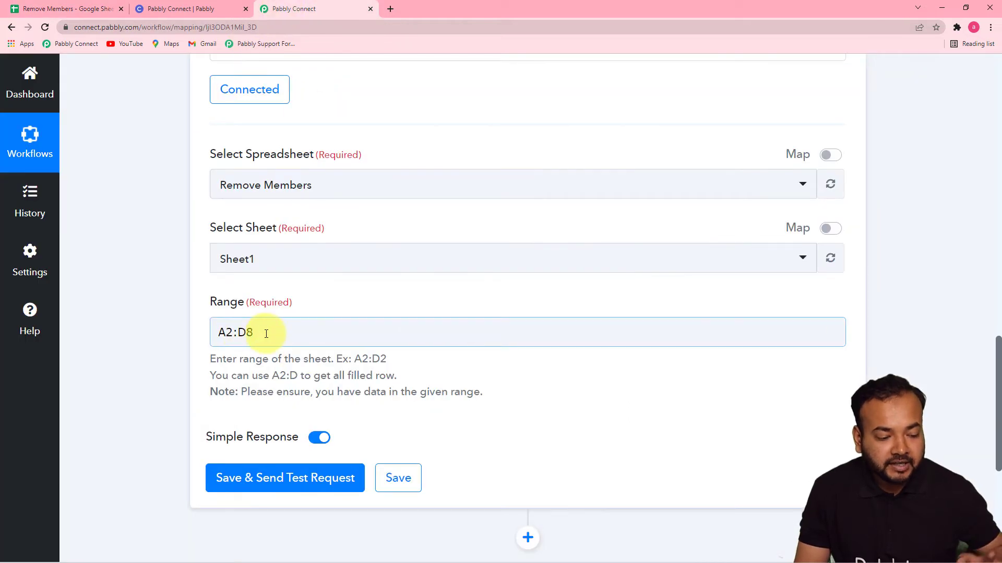
left_click(263, 333)
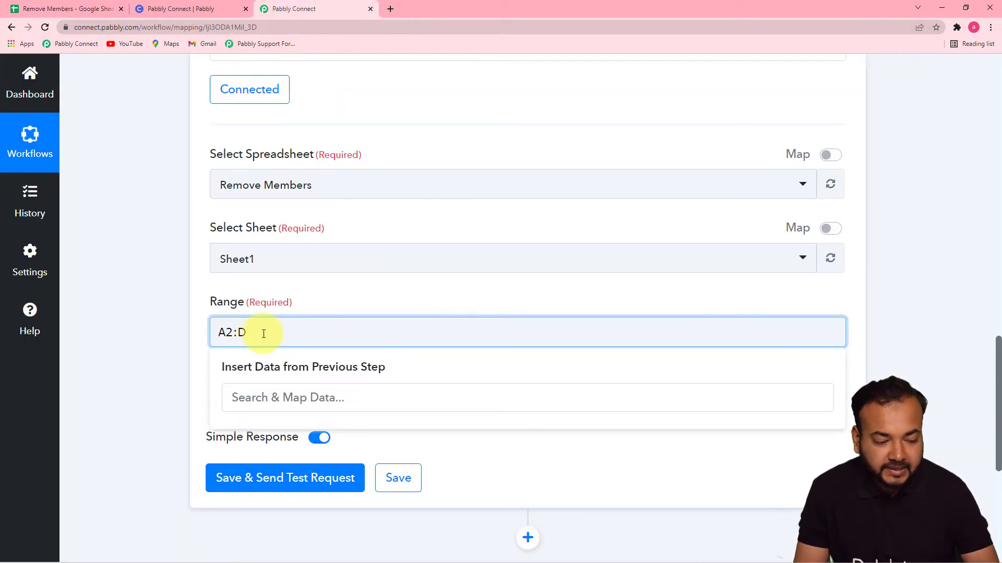
left_click(194, 312)
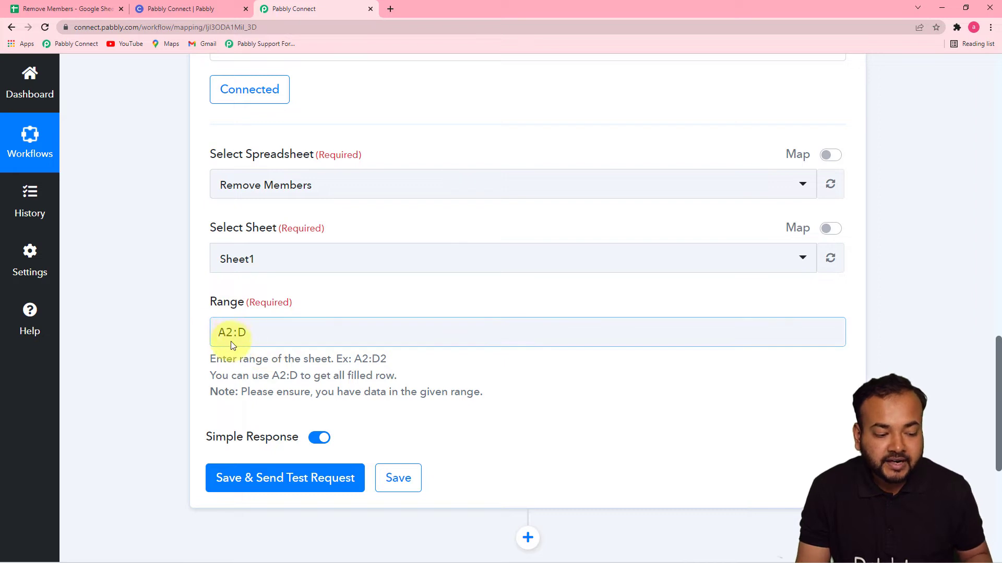
left_click(116, 151)
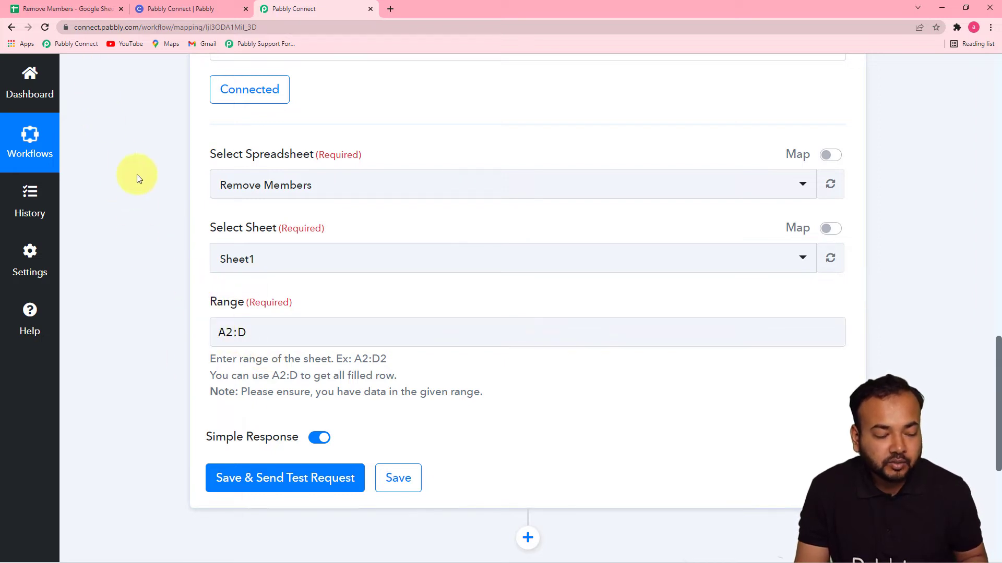
left_click(80, 10)
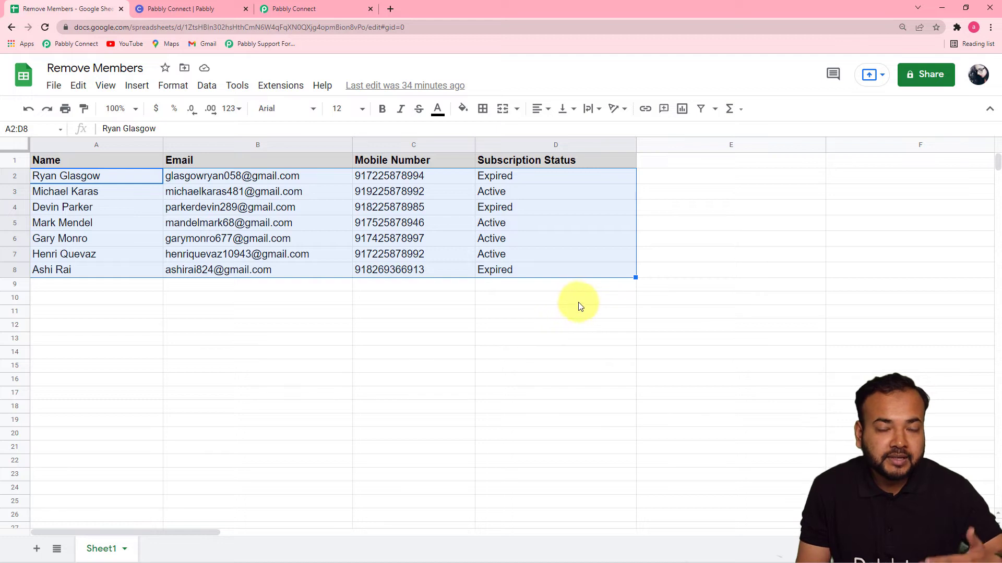
left_click(290, 9)
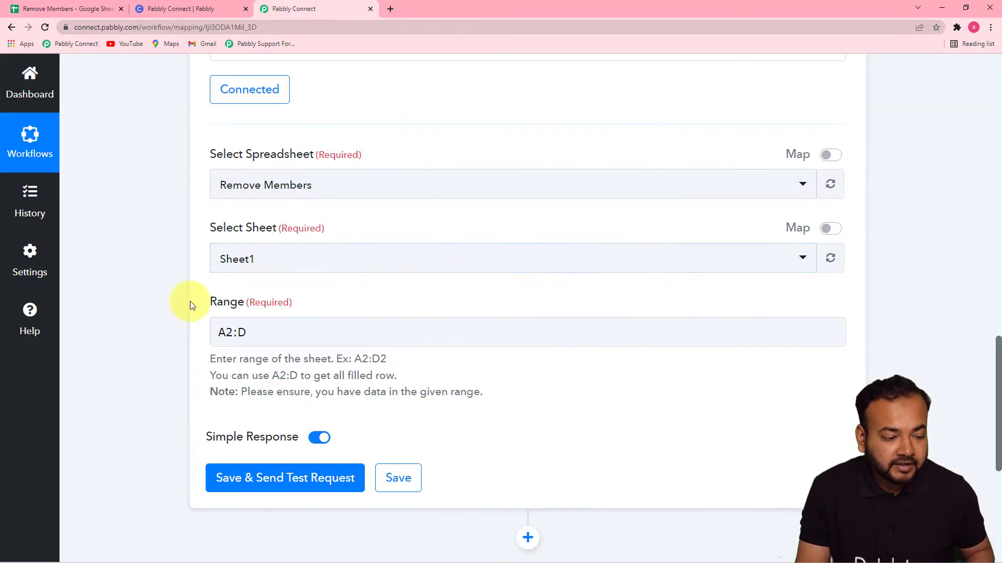
left_click(230, 334)
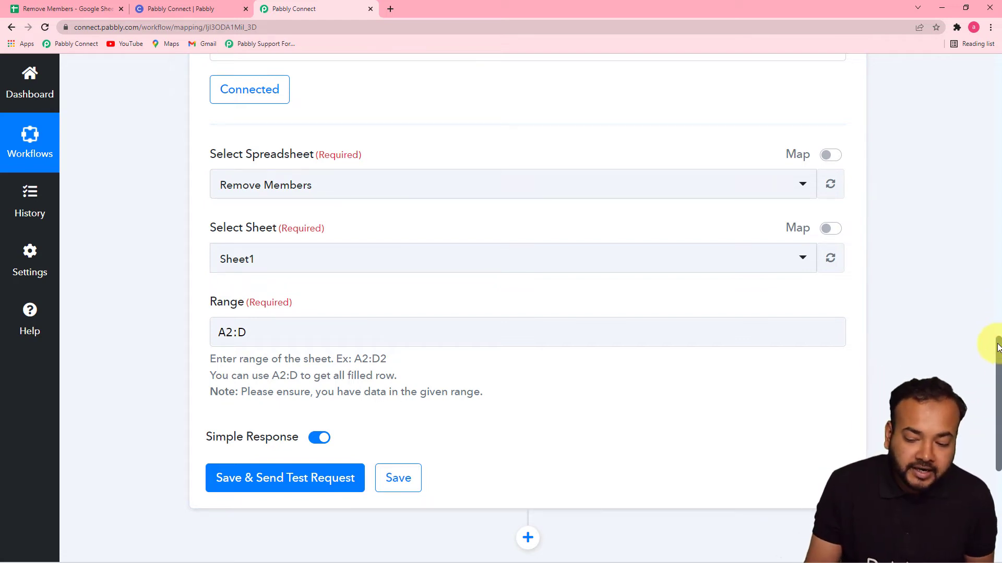
Step: Turn off Simple Response for the Get Row(s) action, save it and send a test request
left_click_drag(997, 347, 991, 405)
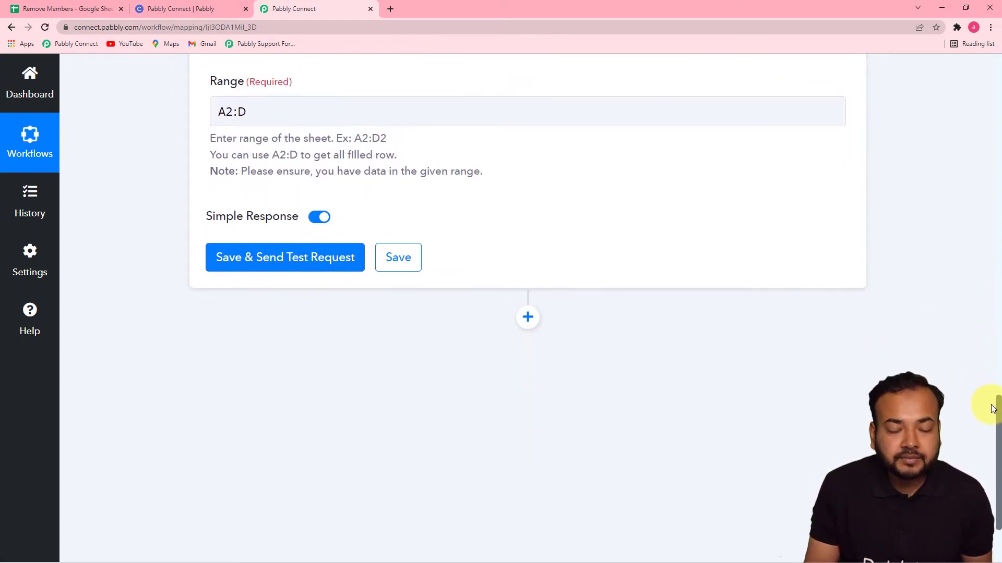
left_click(213, 266)
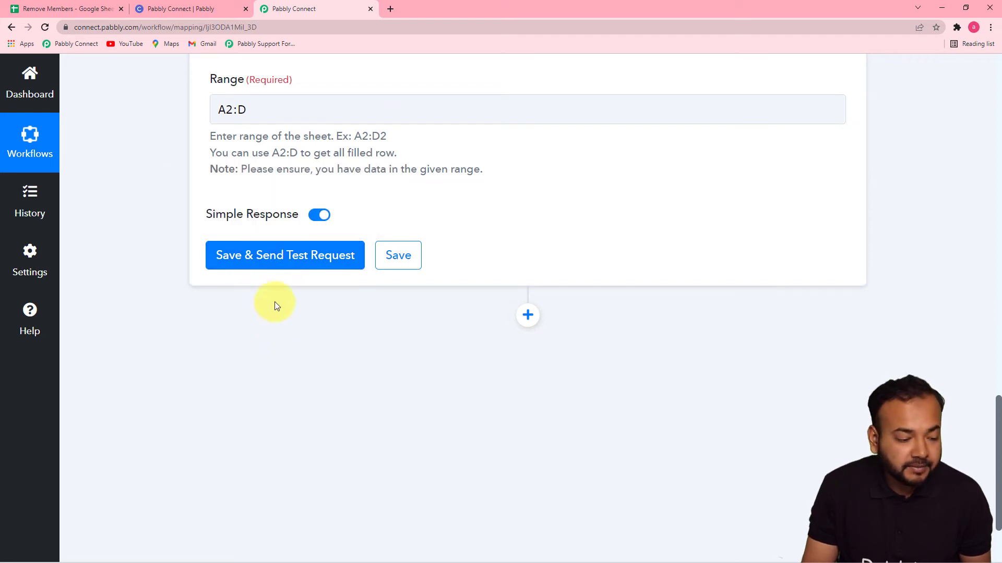
left_click(317, 216)
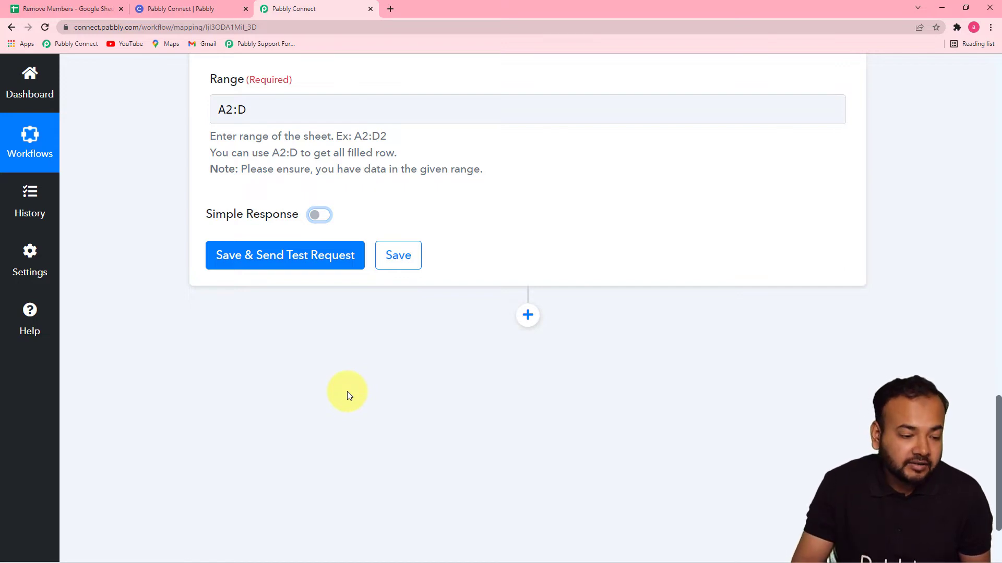
left_click(282, 256)
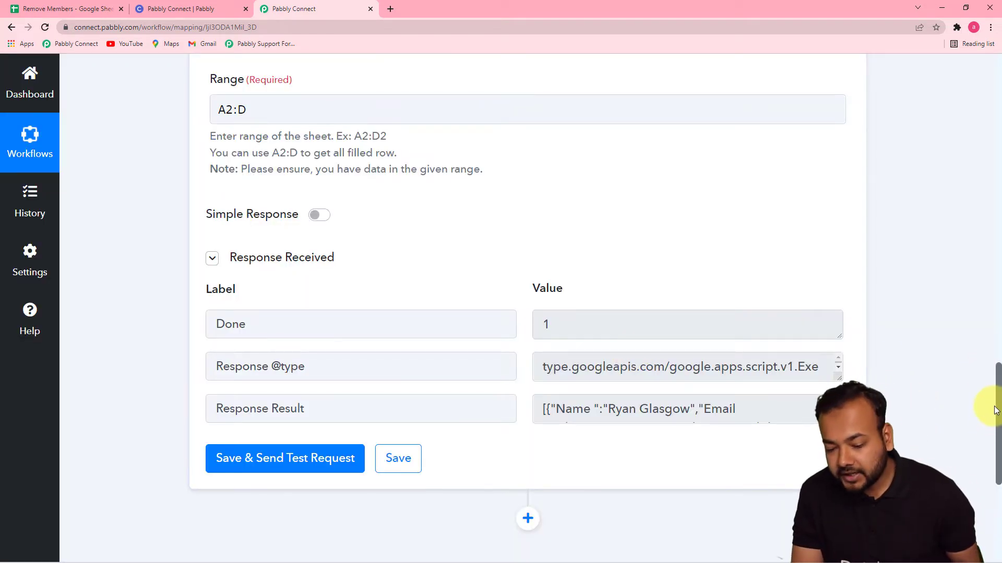
Step: Enlarge the Response Result value and read through the member records returned by the test request
scroll(993, 417, "down", 4)
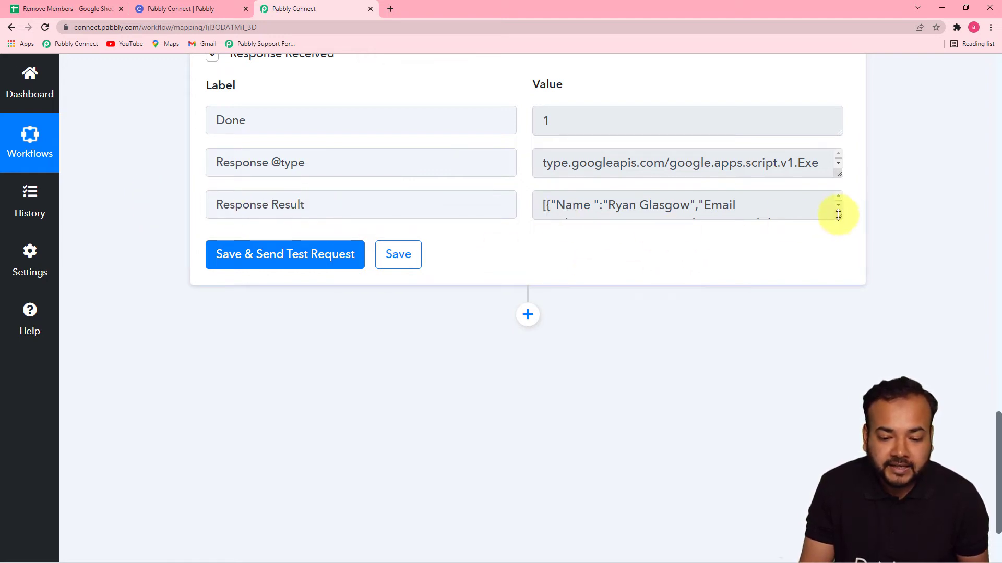
left_click_drag(836, 218, 829, 451)
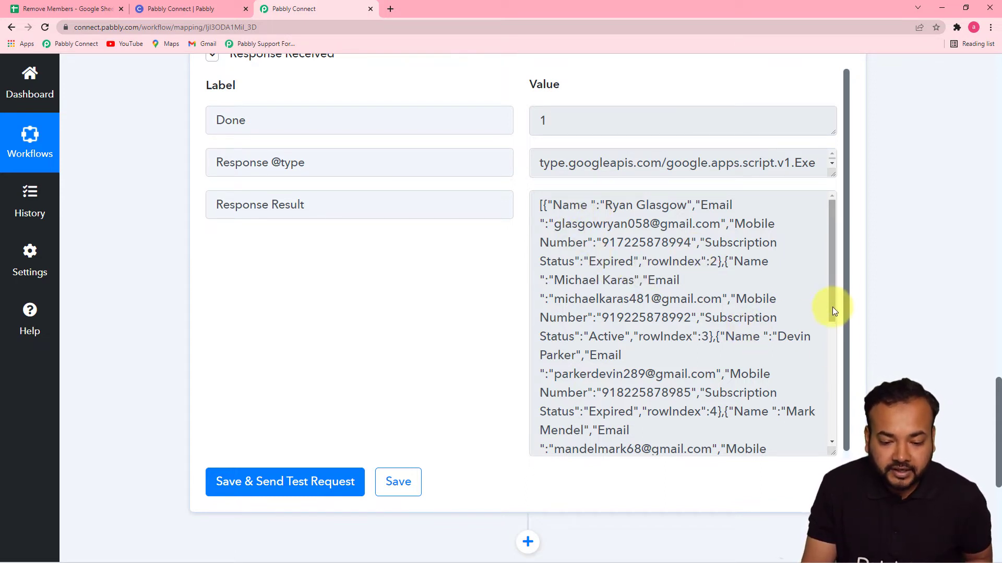
left_click_drag(831, 308, 821, 388)
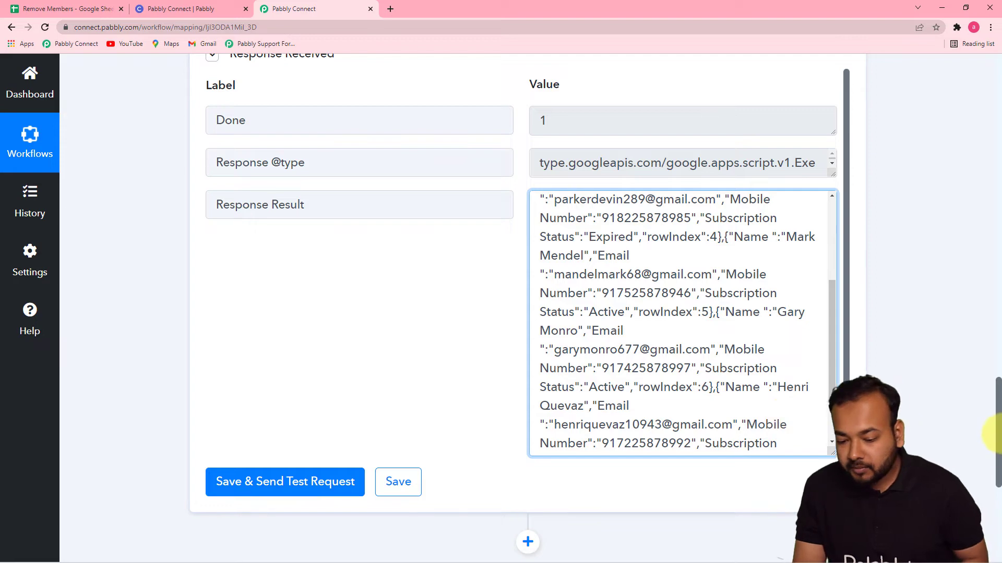
left_click_drag(996, 412, 997, 474)
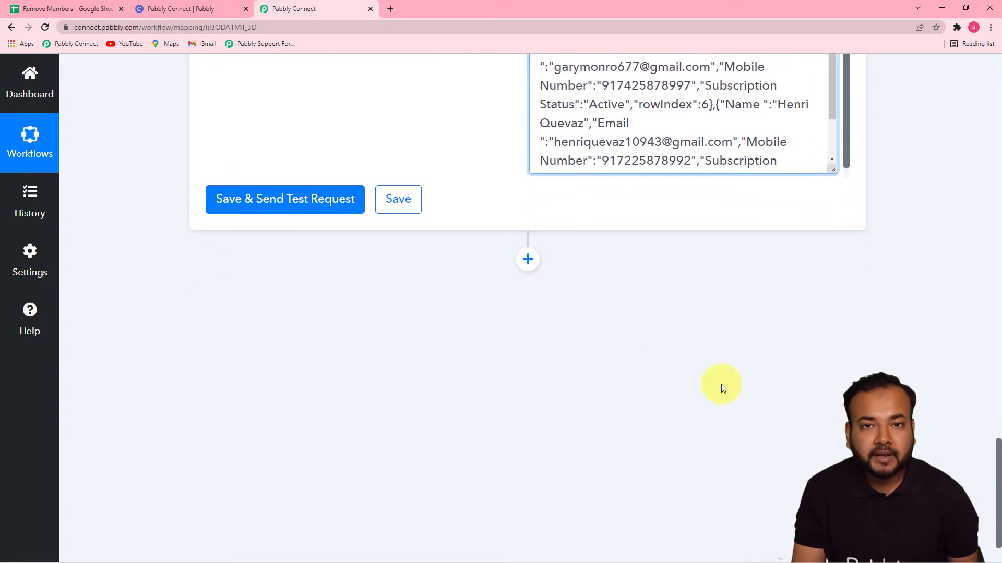
Step: Add an action step below the Get Row(s) action and choose Iterator by Pabbly as its app
left_click(527, 259)
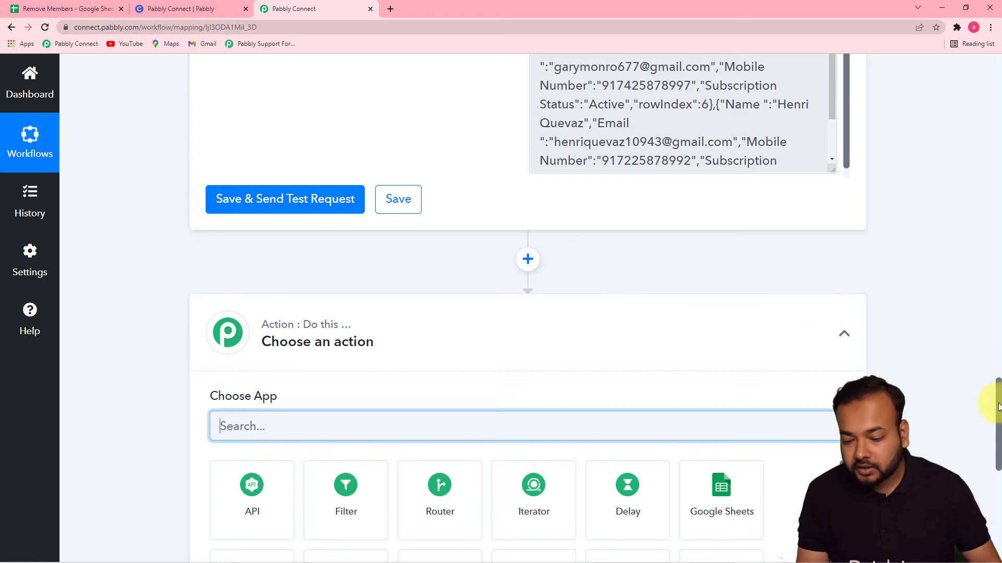
left_click_drag(995, 405, 993, 440)
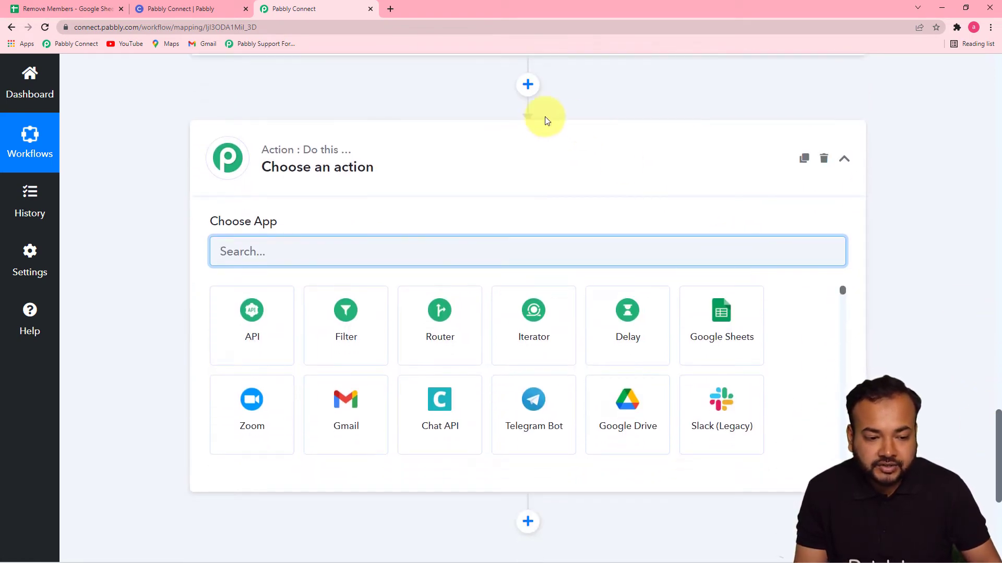
left_click(533, 336)
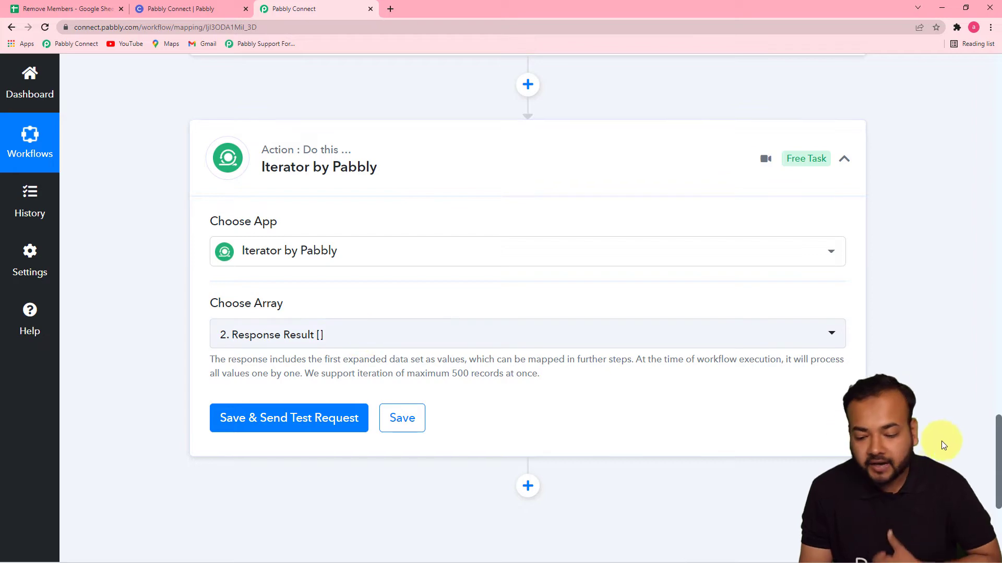
Step: Review the Get Row(s) response and choose 2. Response Result [] as the Iterator's array
left_click_drag(997, 425, 991, 332)
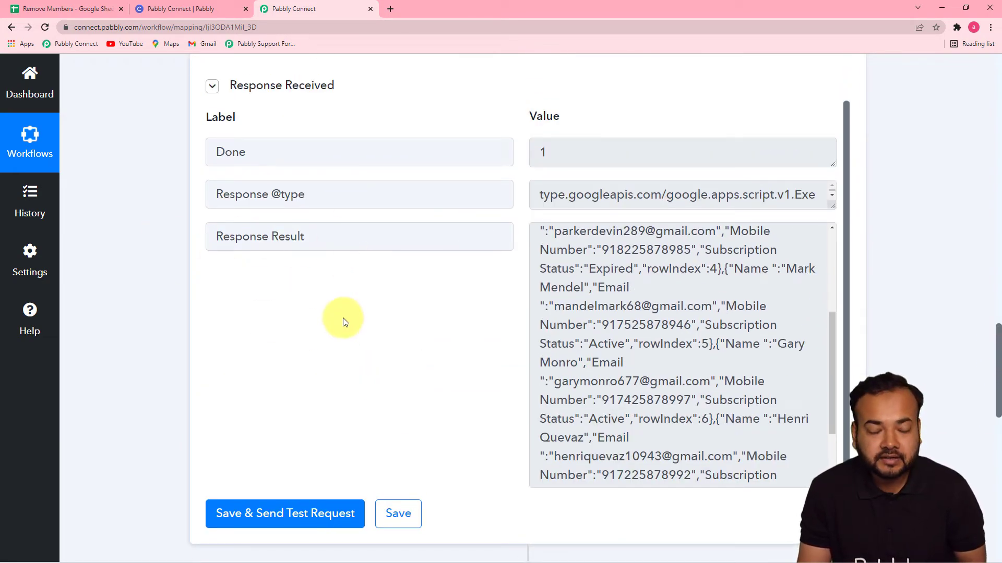
scroll(254, 245, "up", 1)
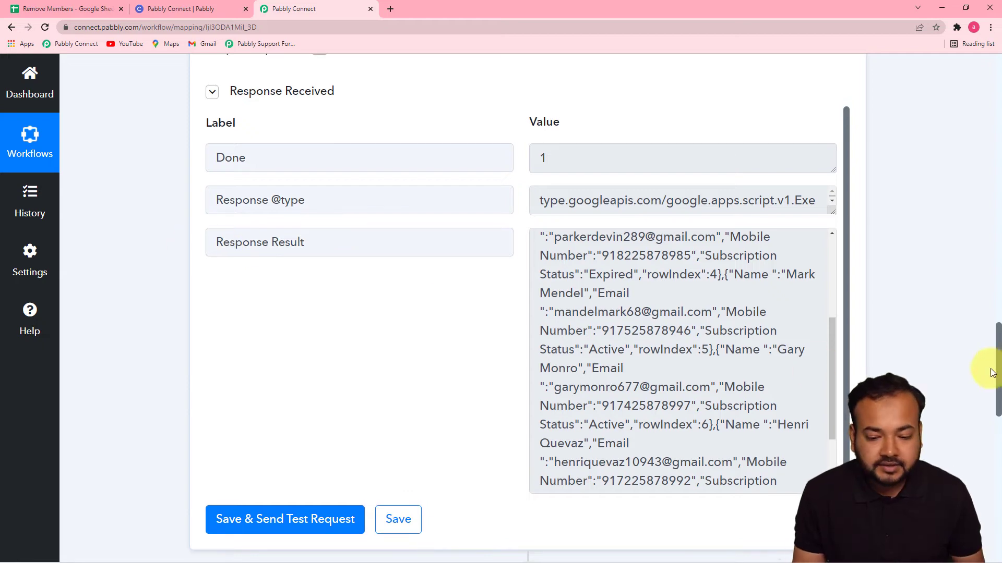
left_click_drag(997, 340, 984, 432)
scroll(984, 431, "down", 4)
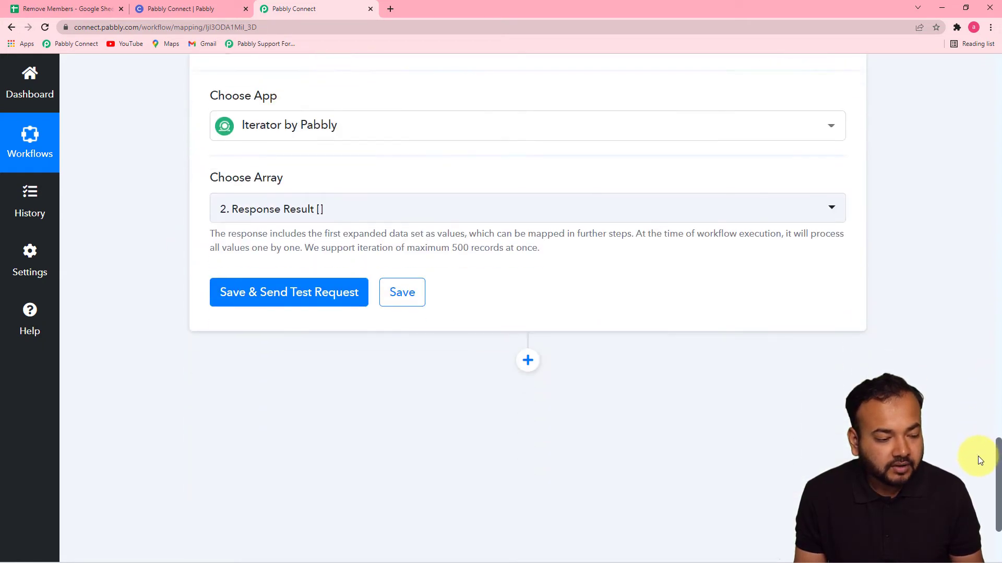
left_click(305, 208)
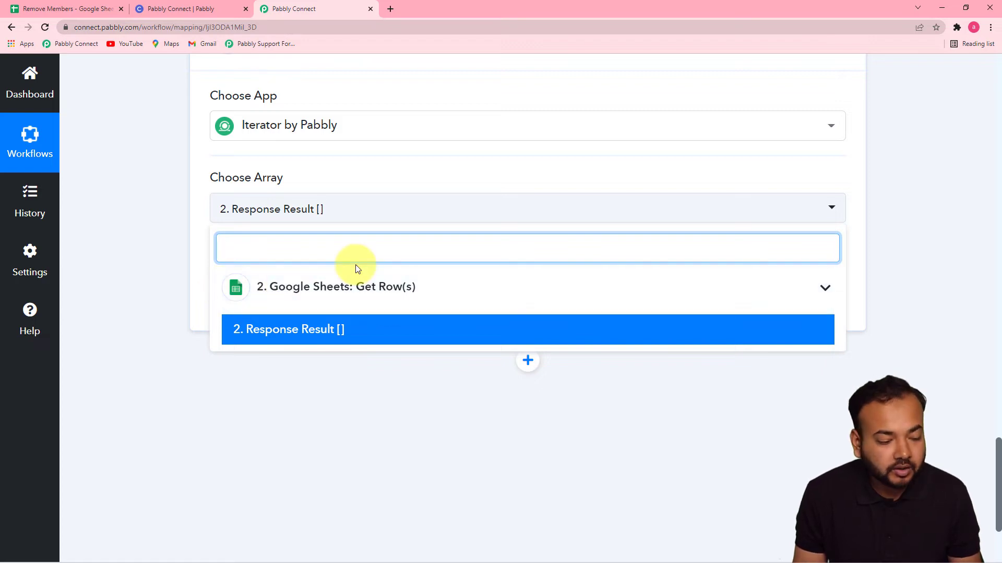
left_click(342, 337)
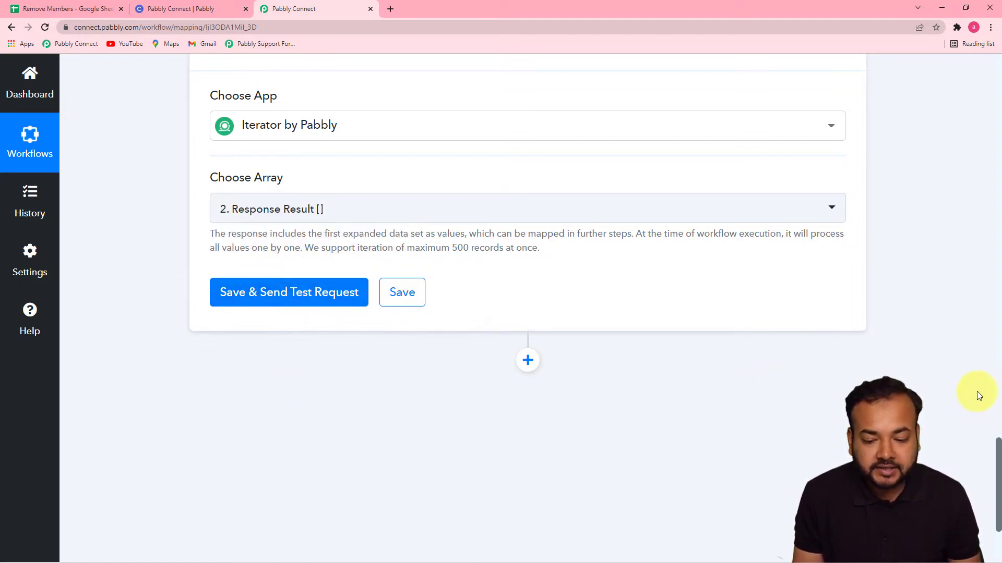
Step: Check the member rows in the Remove Members spreadsheet, then save the Iterator action and send a test request
left_click_drag(999, 446, 997, 431)
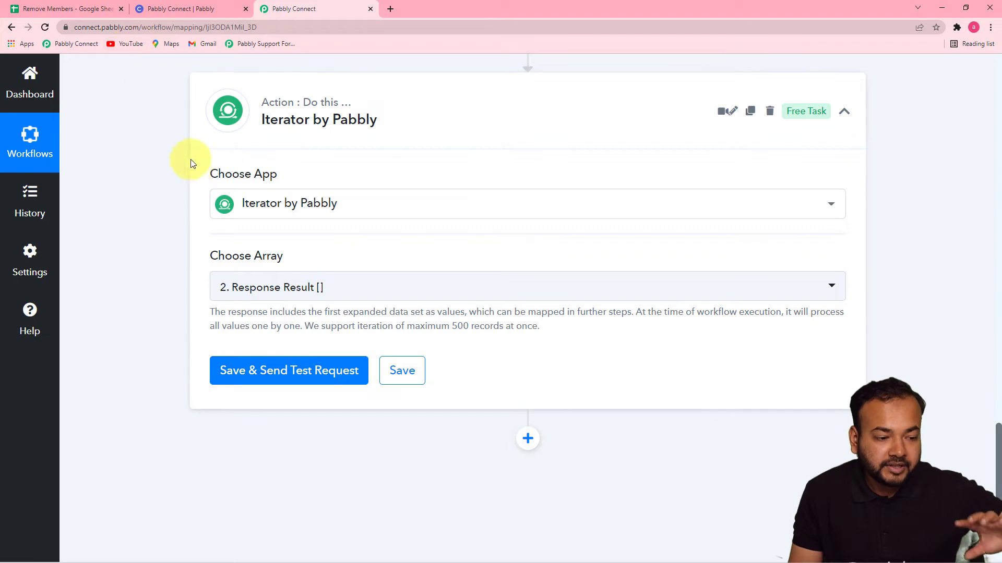
left_click(95, 13)
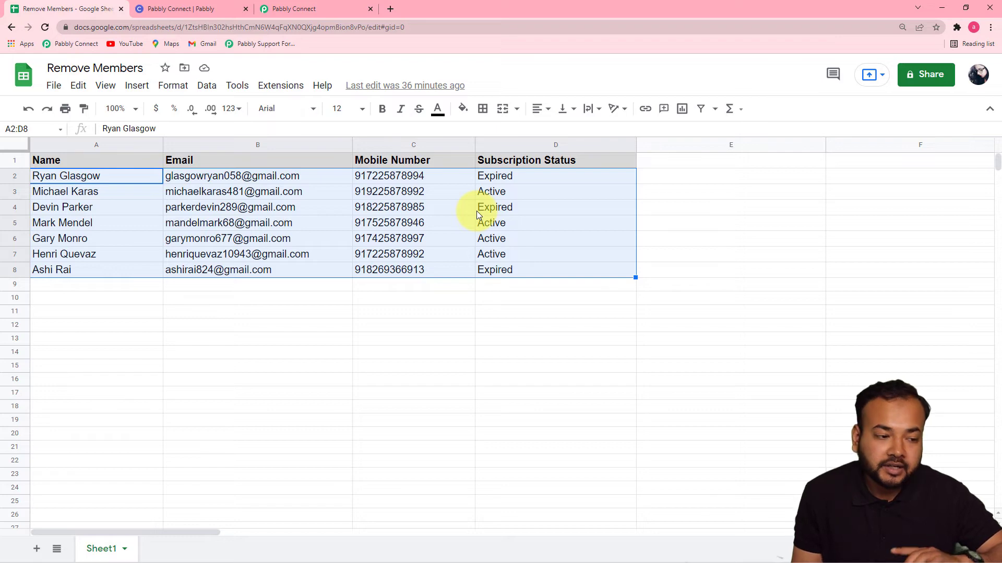
left_click(321, 7)
left_click(244, 375)
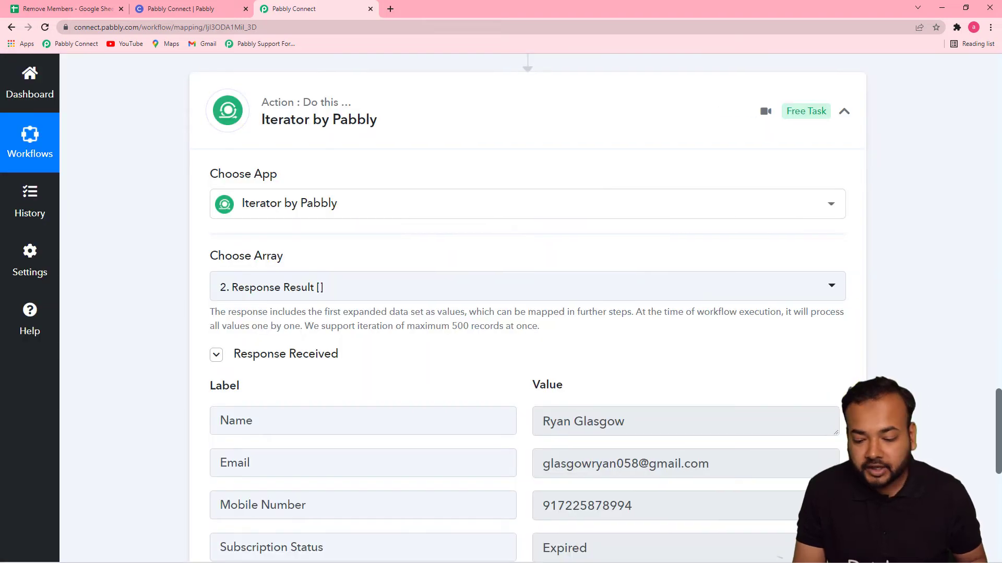
Step: Compare the record returned by the Iterator with the first member row in the spreadsheet
left_click_drag(999, 395, 997, 452)
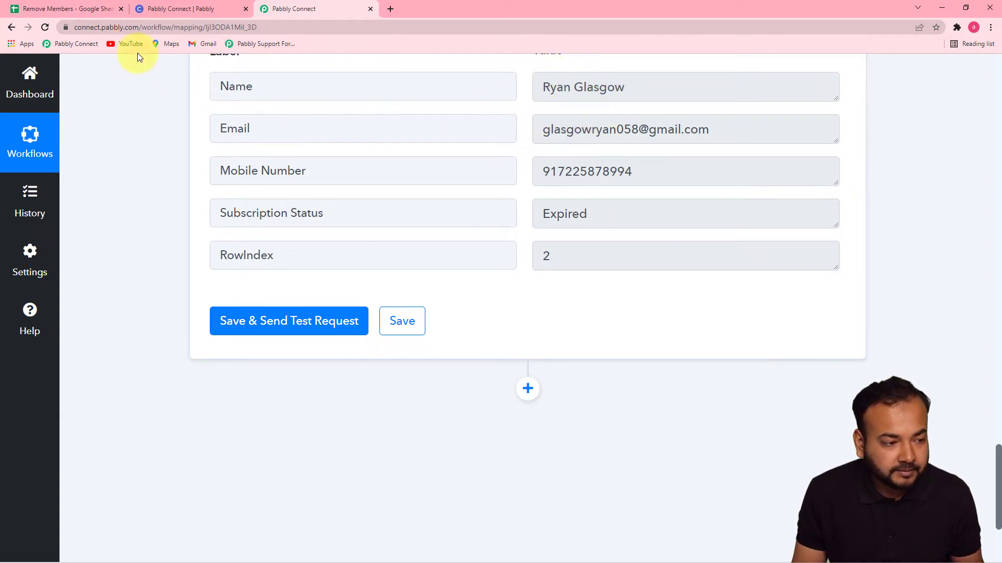
left_click(103, 10)
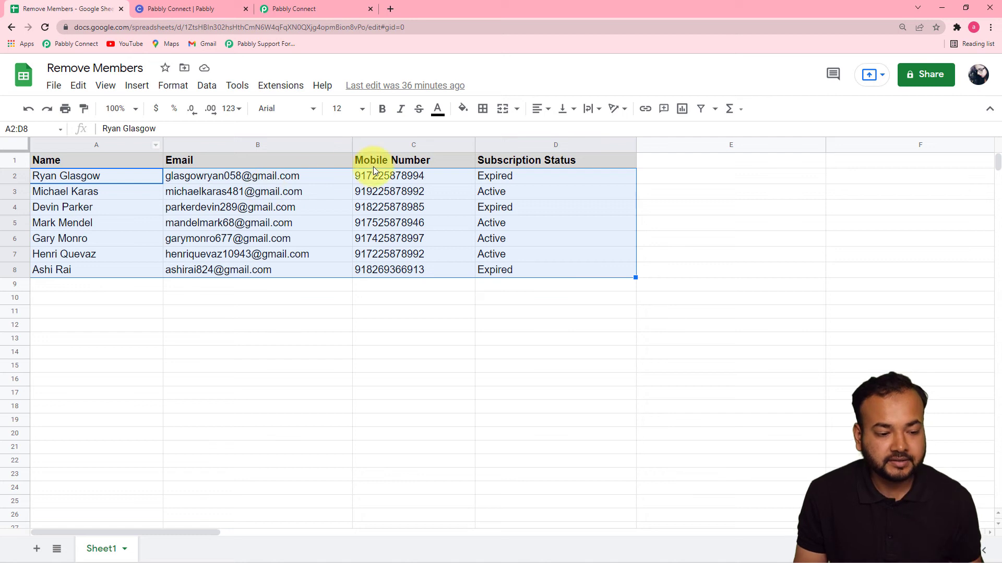
left_click(334, 11)
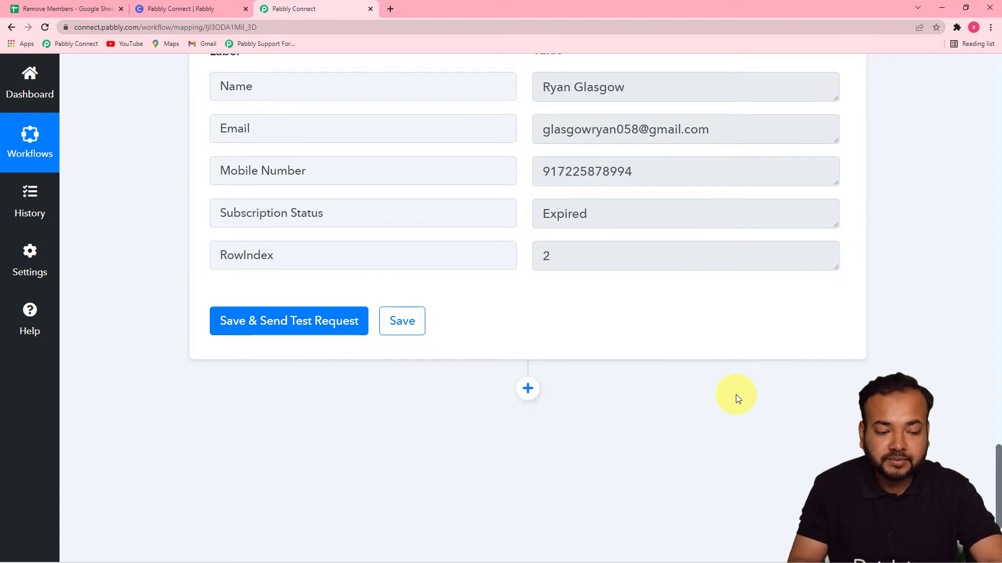
Step: Add an action step below the Iterator and choose Filter by Pabbly as its app
left_click(527, 389)
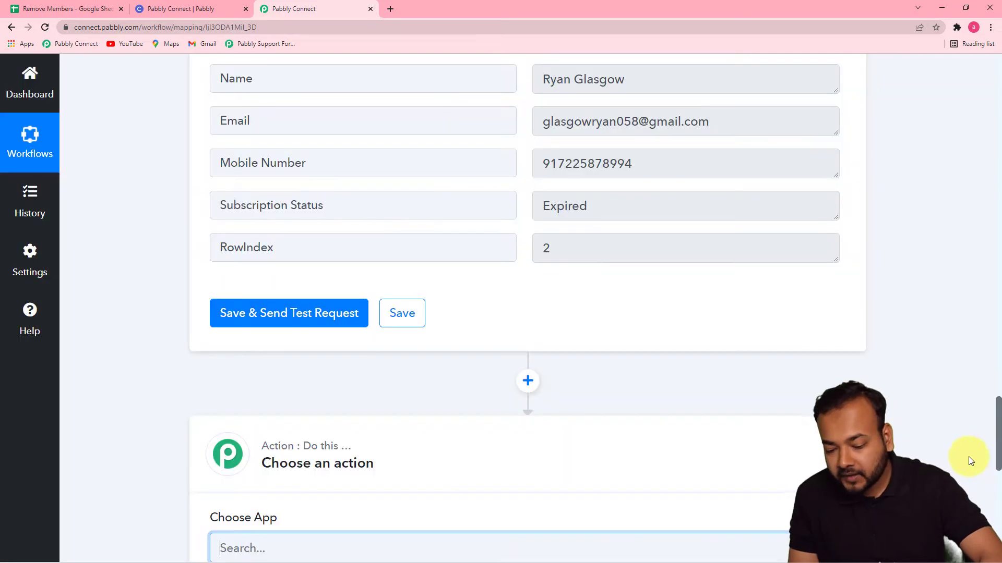
left_click_drag(998, 420, 999, 488)
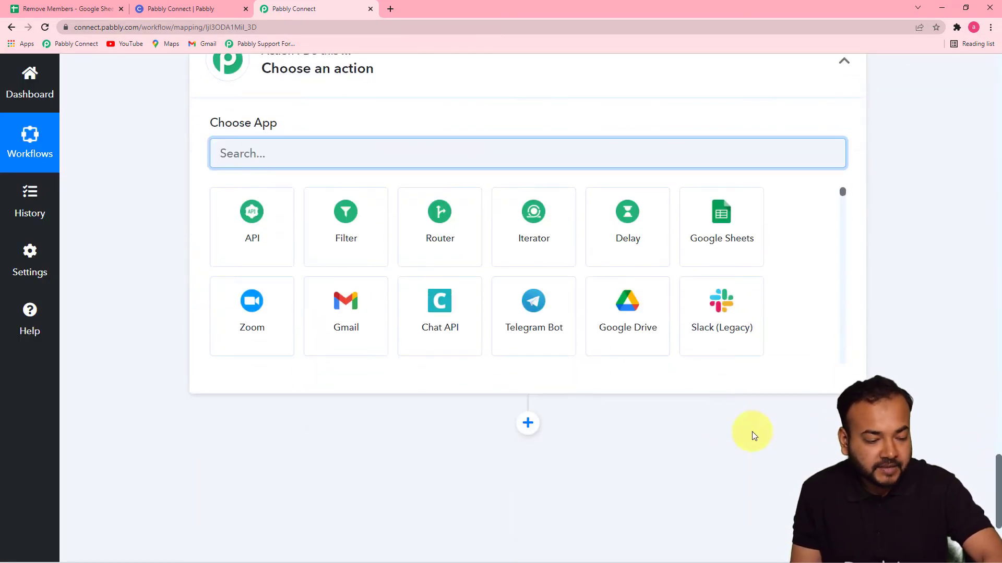
left_click(337, 249)
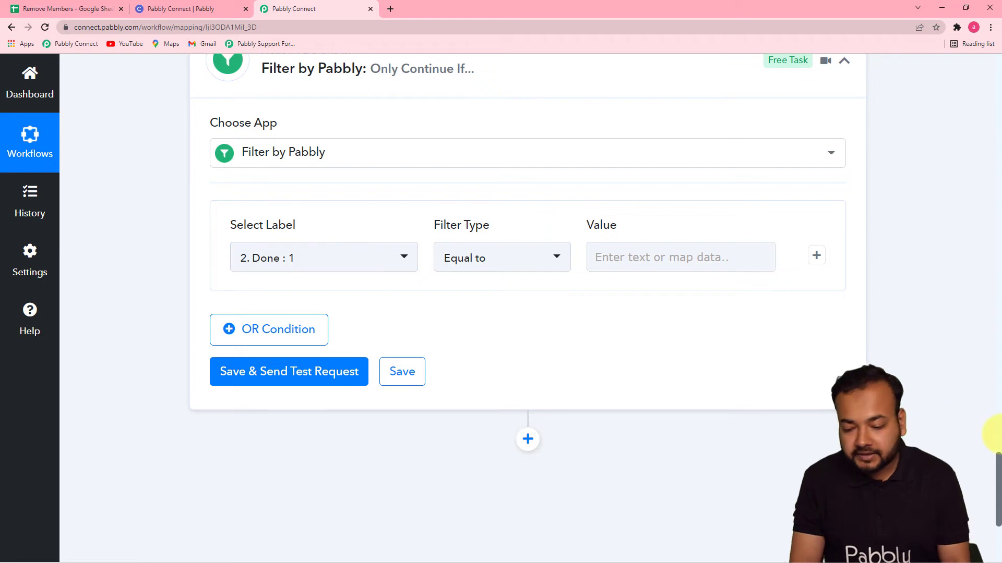
Step: Review the Iterator's returned fields and select its Subscription Status as the filter condition's label
left_click_drag(998, 469, 998, 398)
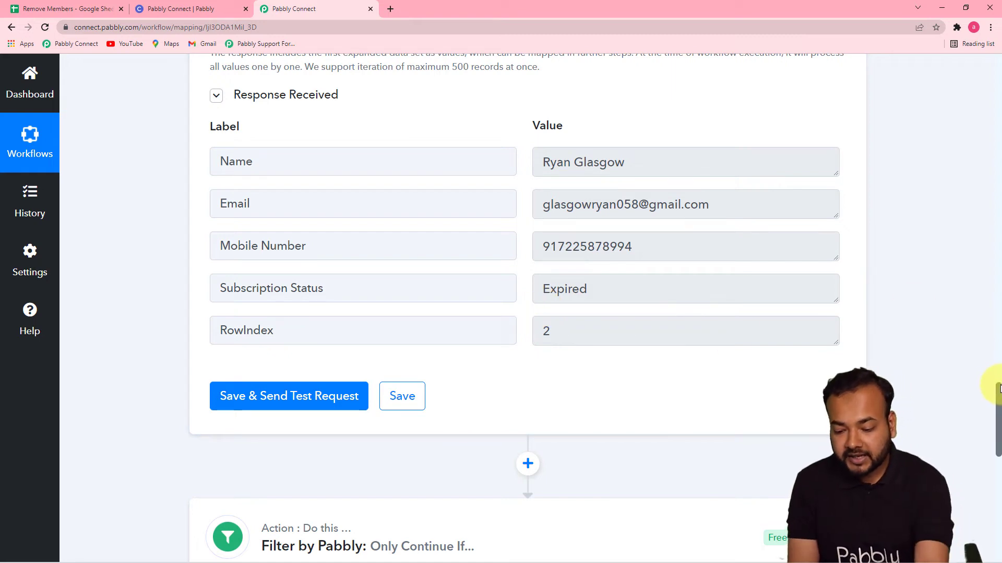
left_click_drag(998, 398, 998, 460)
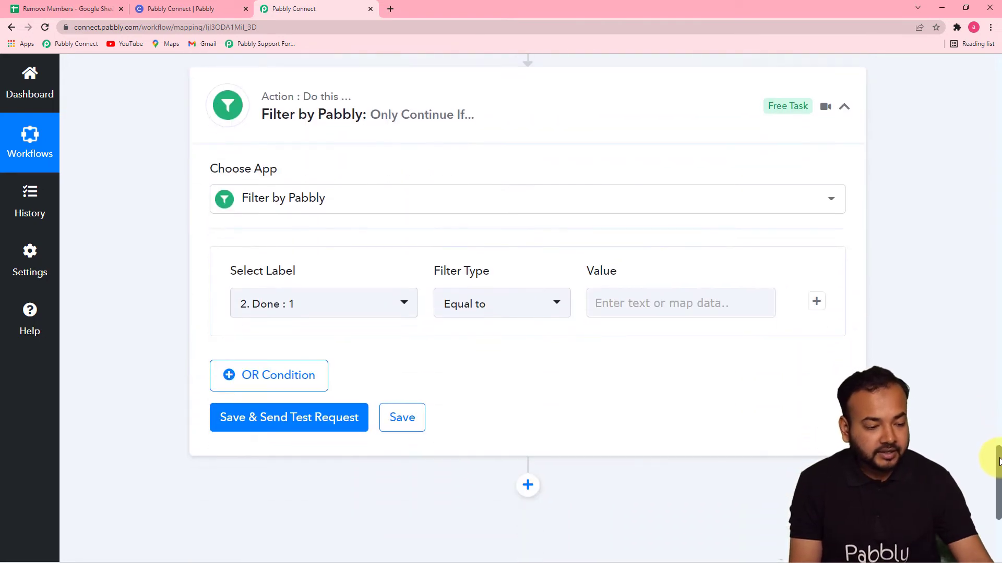
left_click(300, 306)
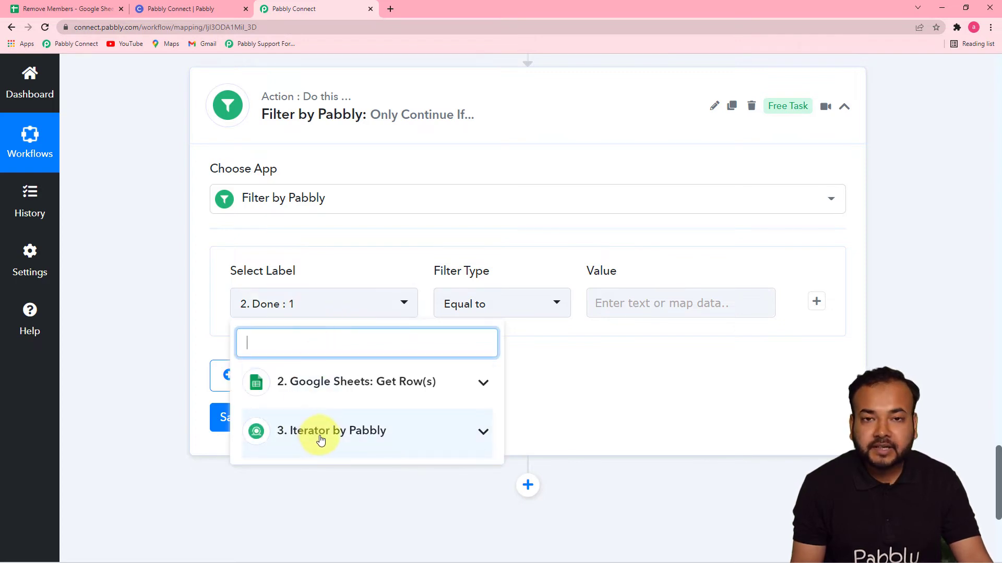
left_click(383, 444)
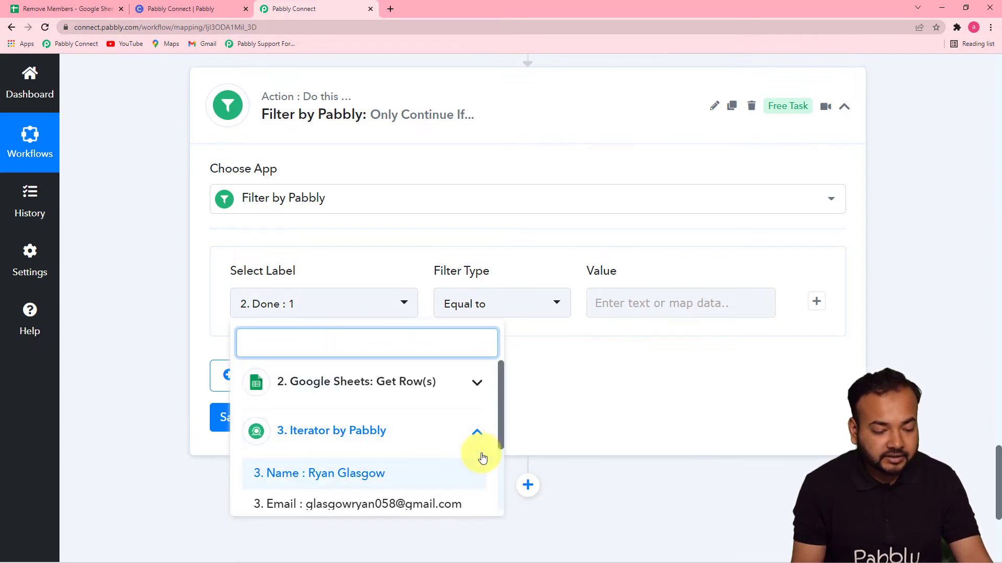
left_click_drag(500, 433, 502, 495)
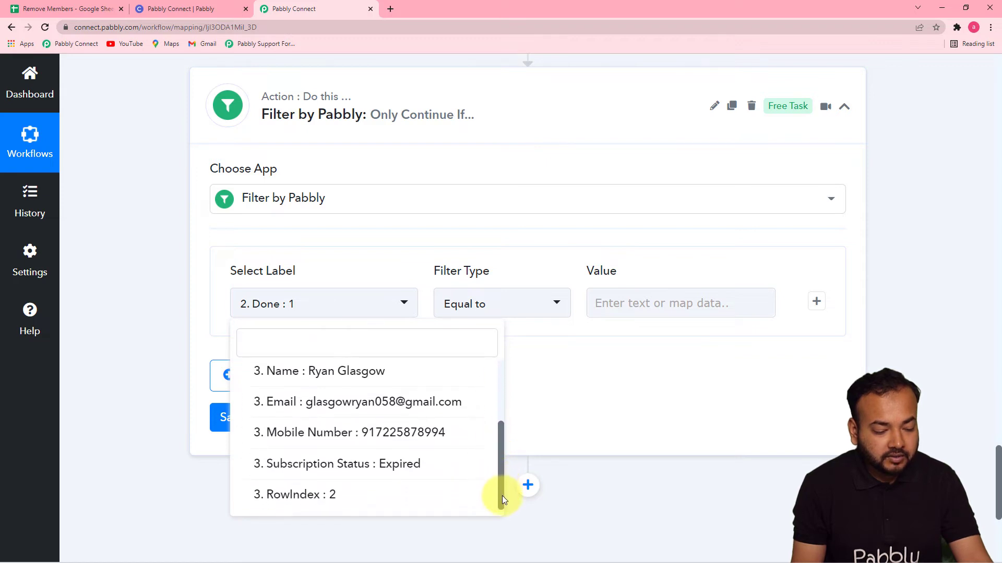
left_click(391, 467)
left_click(480, 390)
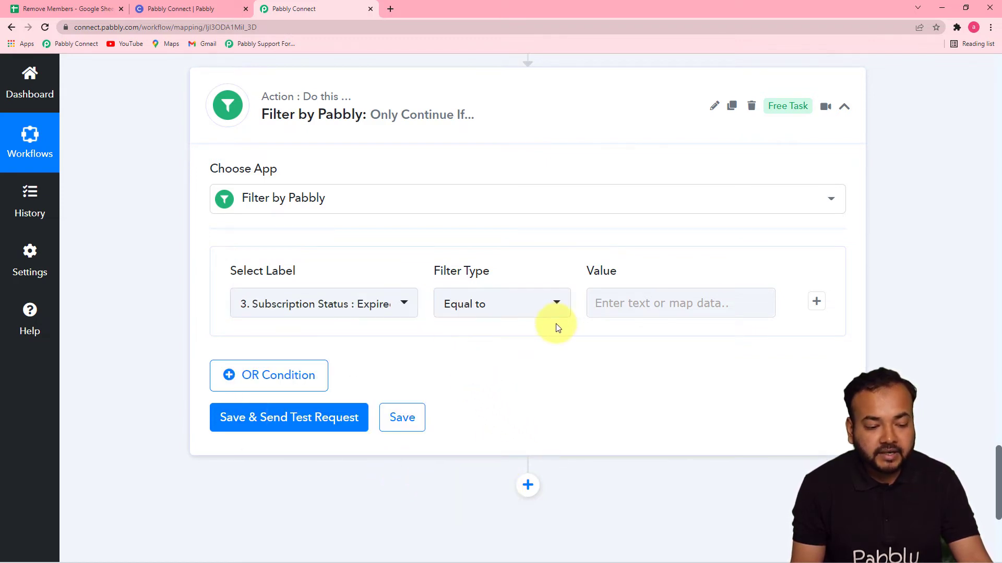
Step: Enter Expired as the filter condition's value, save the filter and send a test request
left_click(632, 306)
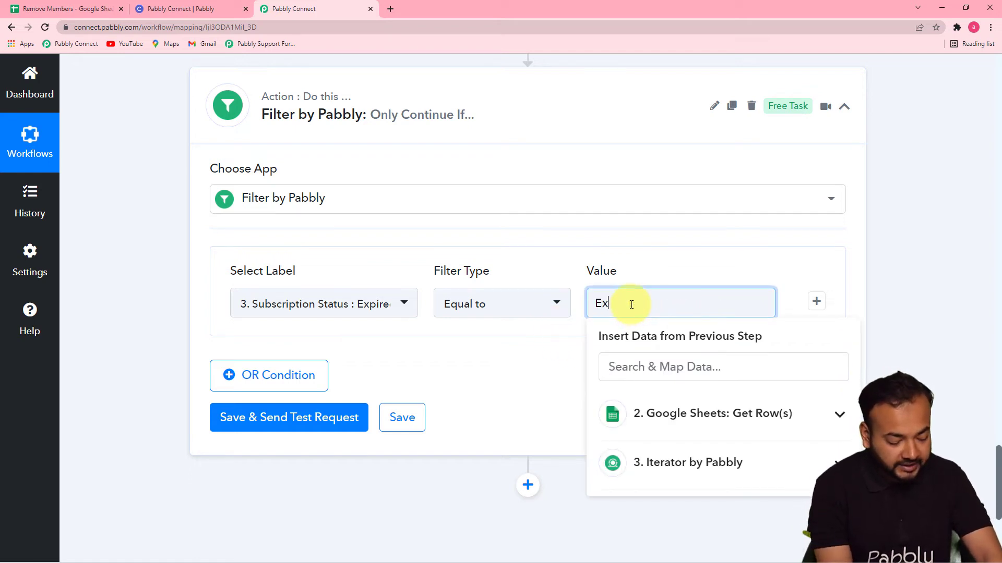
type("Expired")
left_click(689, 402)
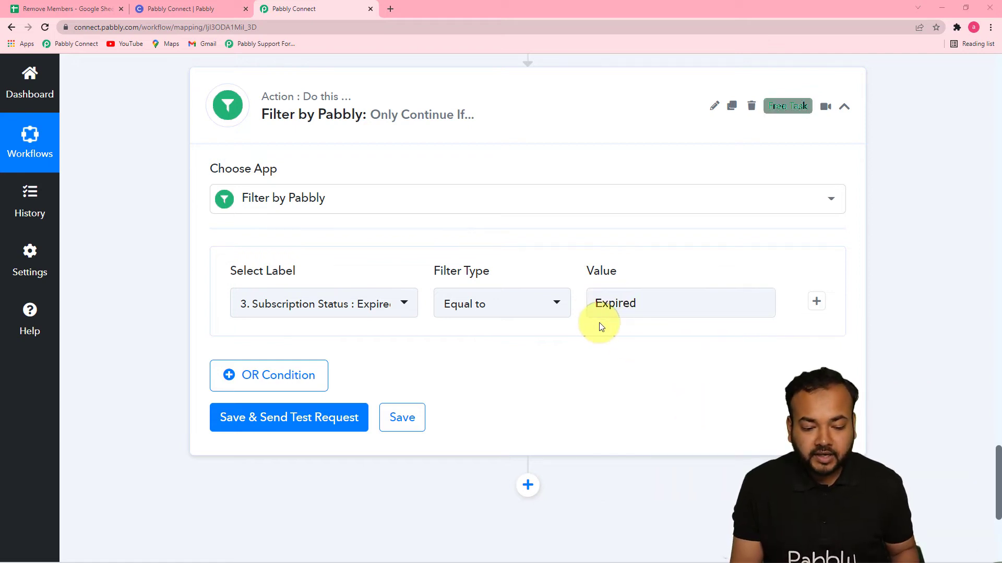
left_click(316, 417)
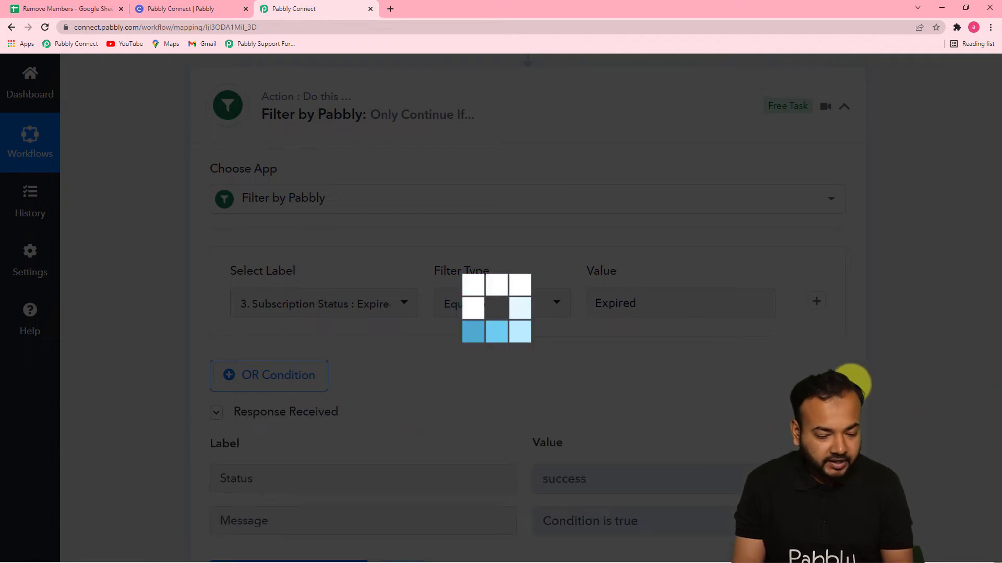
Step: Examine the filter's test response and compare its condition with the first member's subscription status in the spreadsheet
scroll(851, 383, "down", 2)
scroll(851, 384, "down", 4)
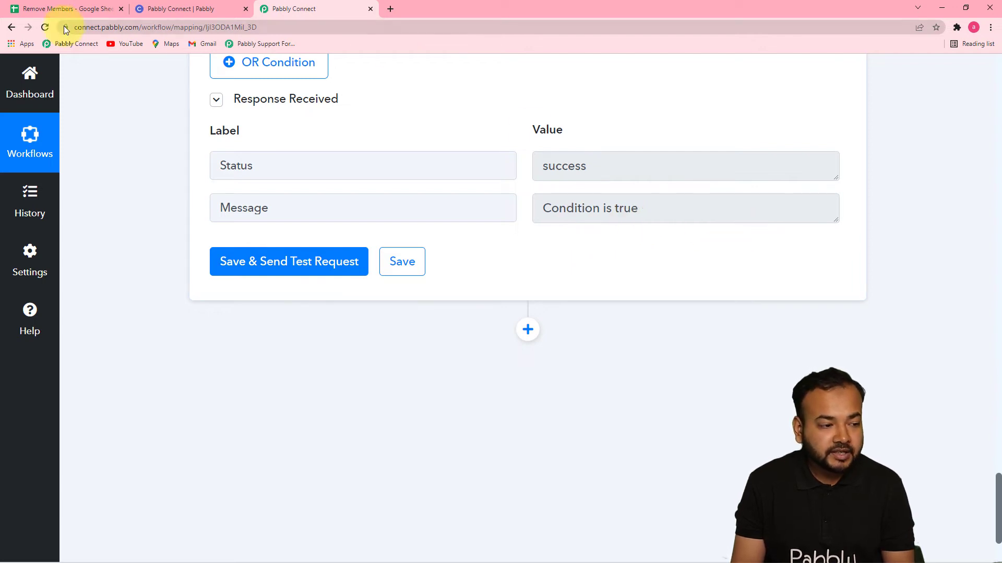
left_click(72, 11)
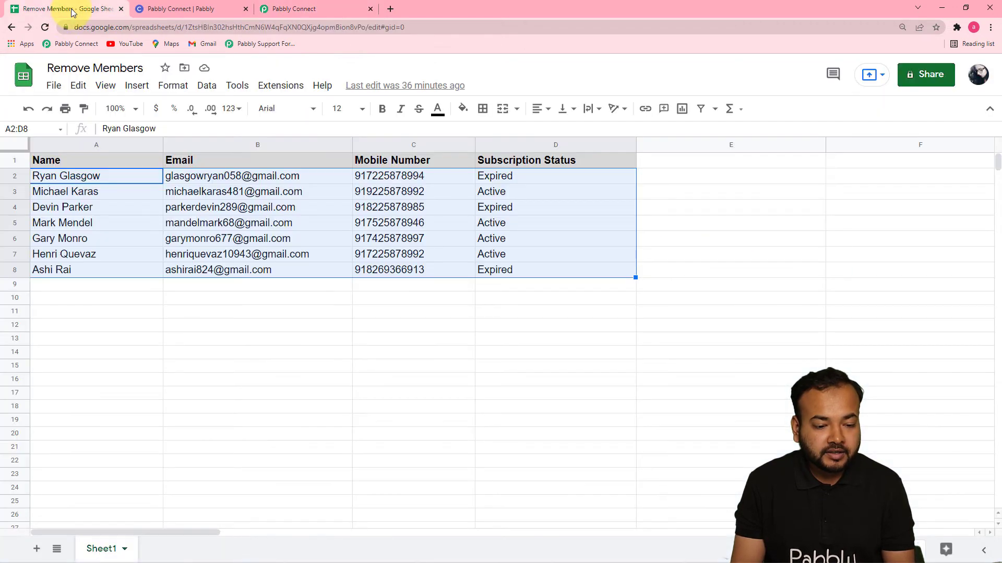
left_click(457, 179)
left_click(491, 177)
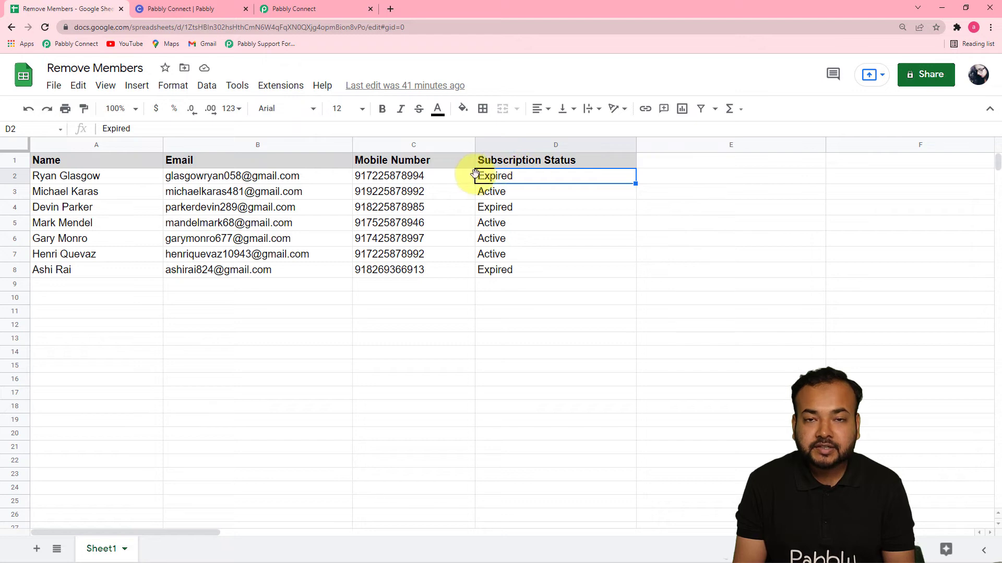
left_click(339, 13)
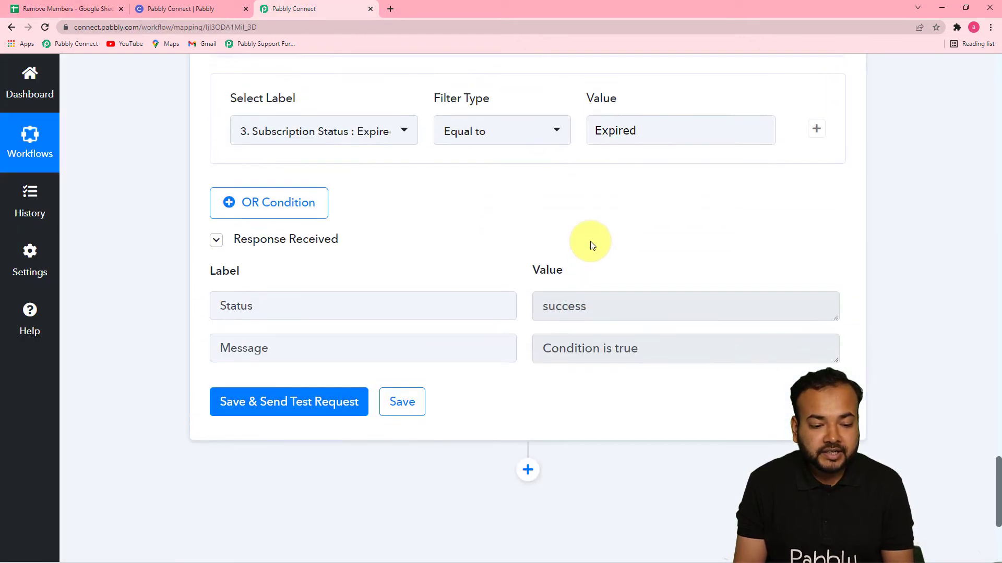
scroll(586, 240, "up", 5)
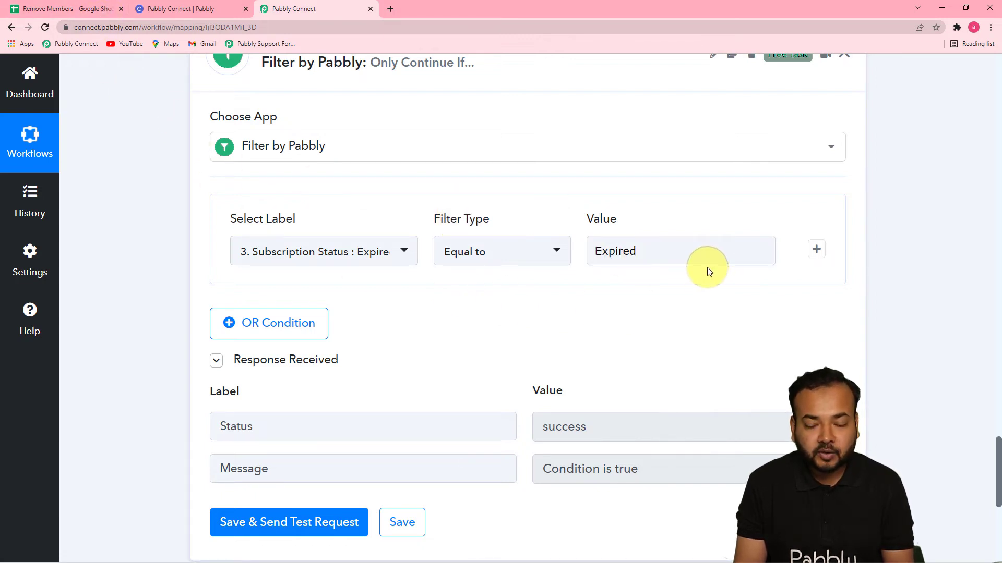
scroll(952, 294, "down", 7)
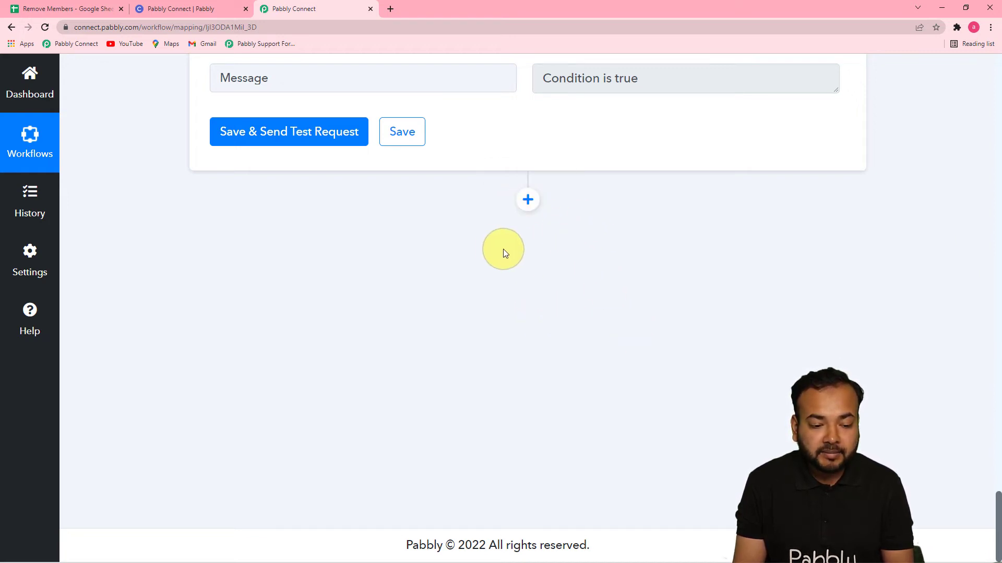
Step: Add an action step below the filter, search the apps for "ci" and choose Circle
left_click(526, 204)
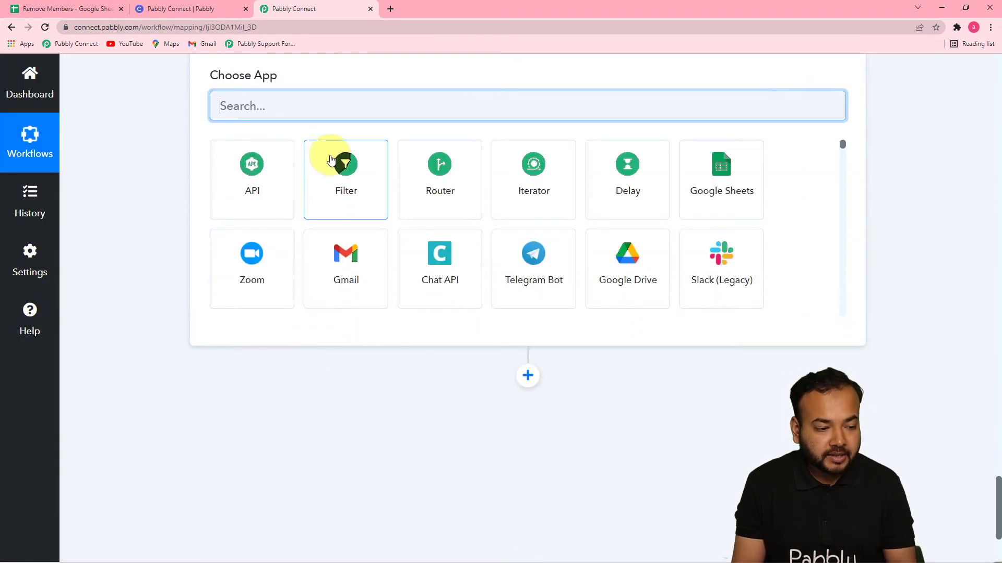
type("ci")
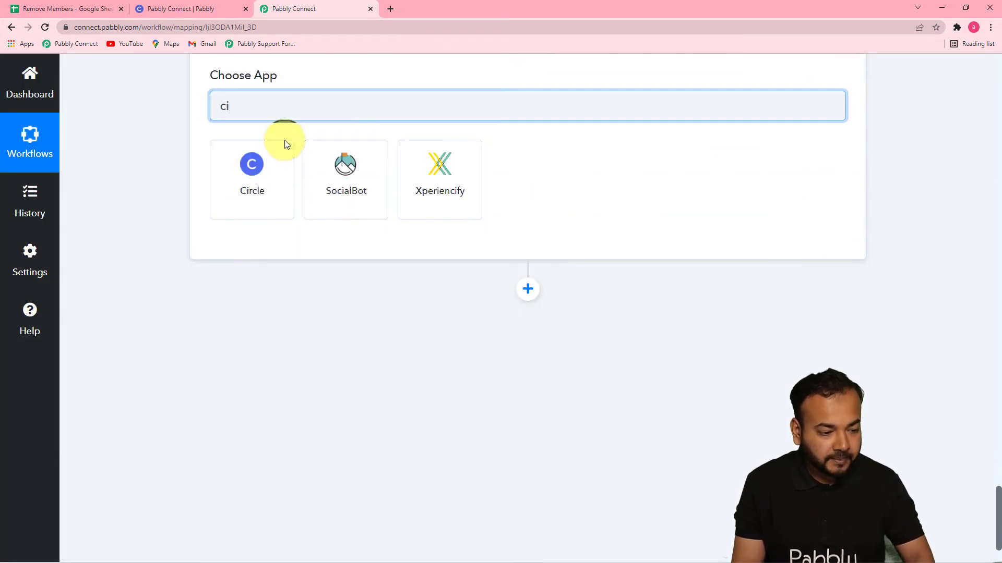
left_click(277, 192)
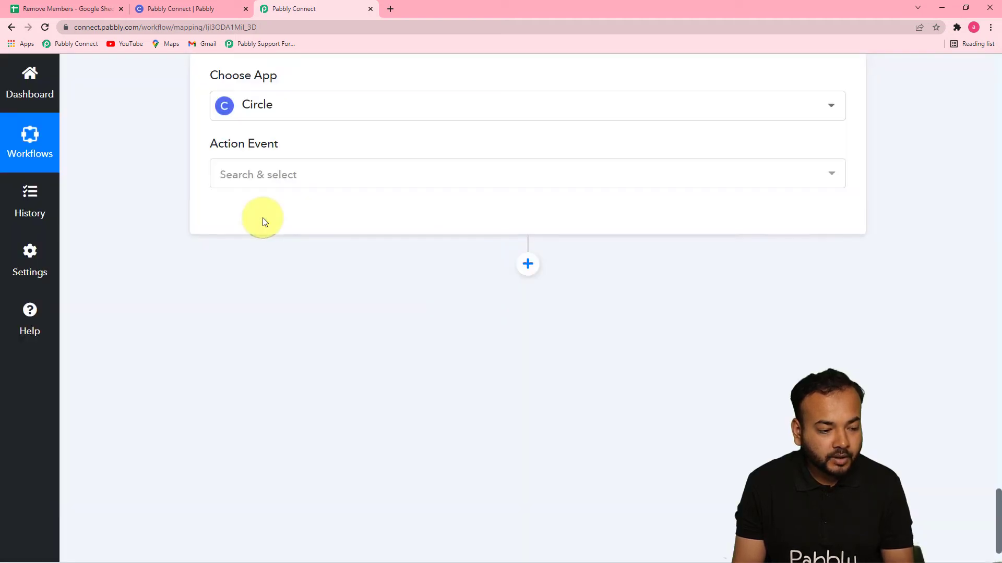
Step: Choose Untag a Member as the Circle action event and start adding a new Circle connection
left_click(257, 175)
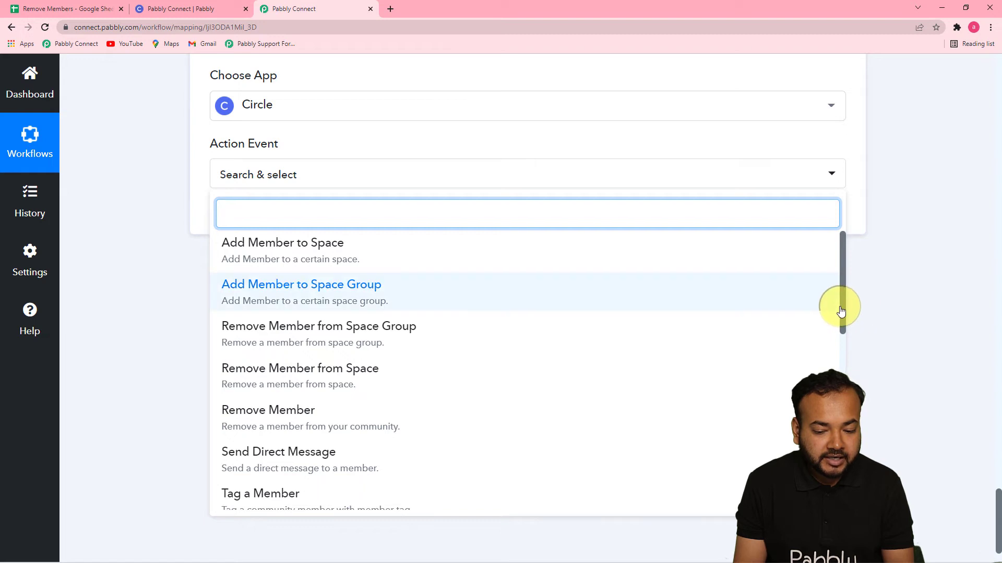
left_click_drag(844, 301, 261, 368)
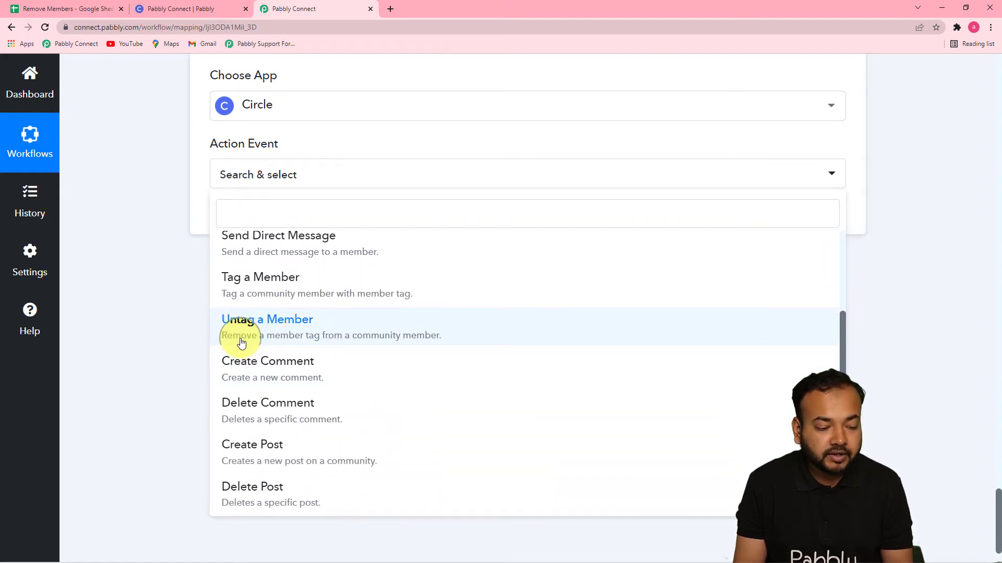
left_click(327, 337)
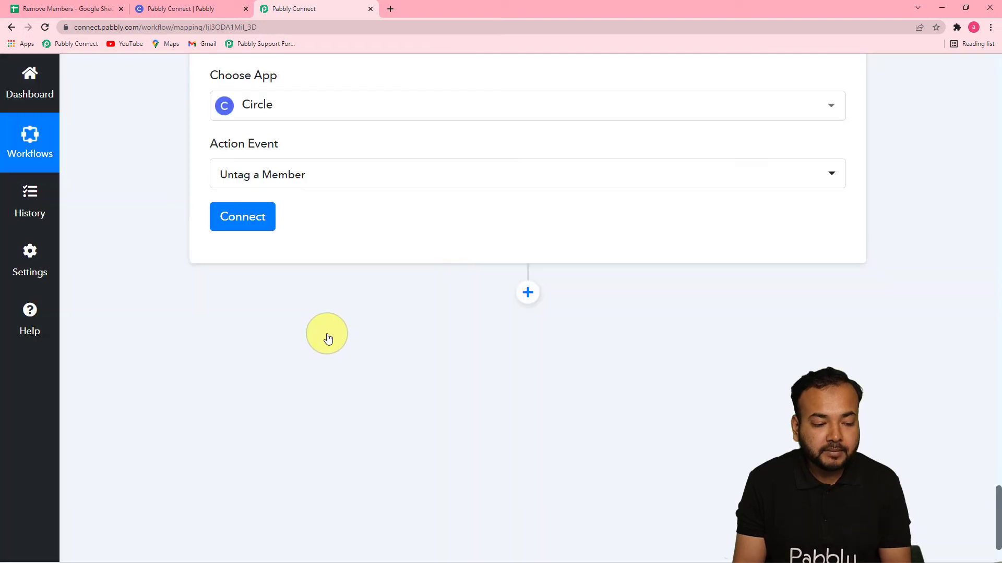
left_click(257, 218)
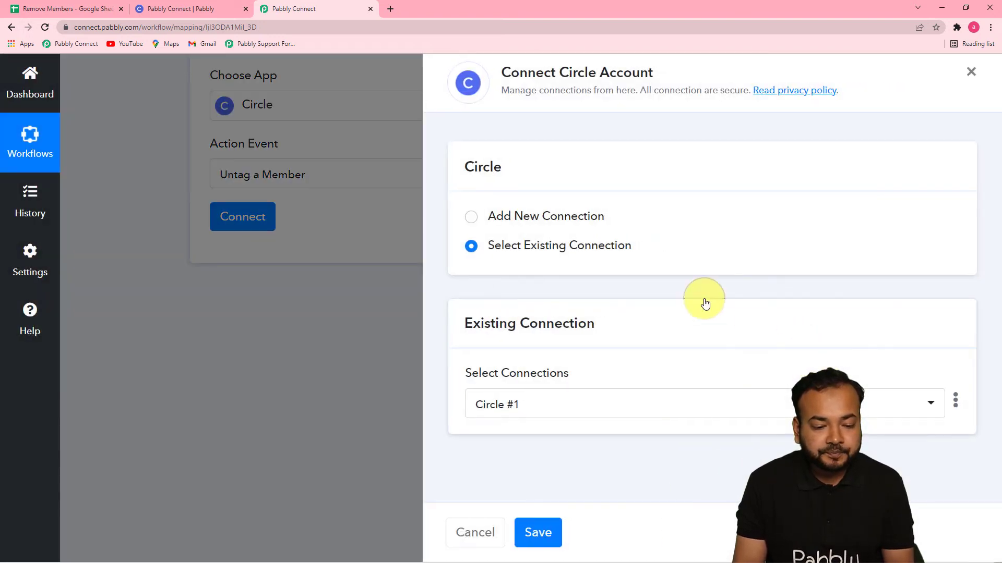
left_click(473, 218)
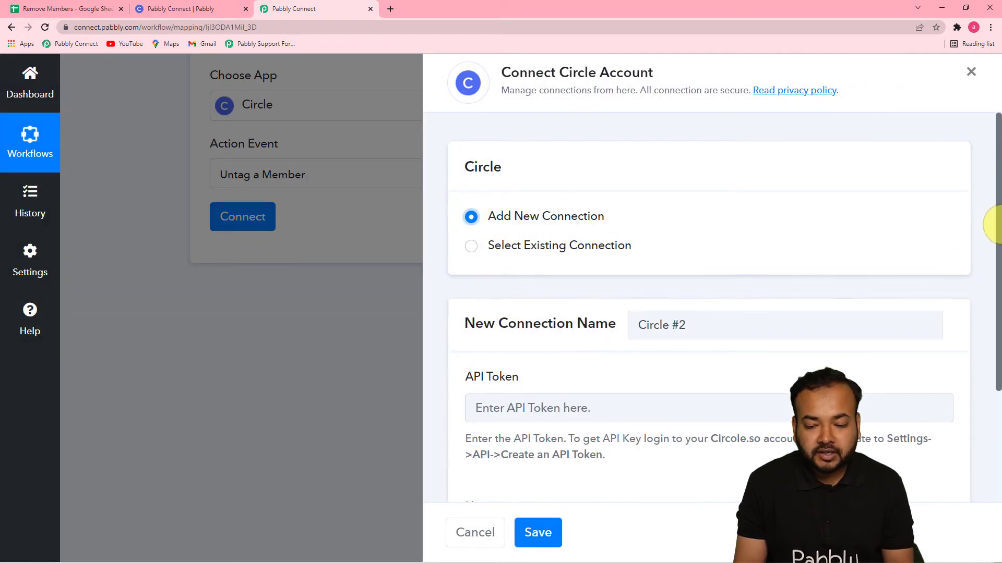
left_click_drag(999, 224, 999, 360)
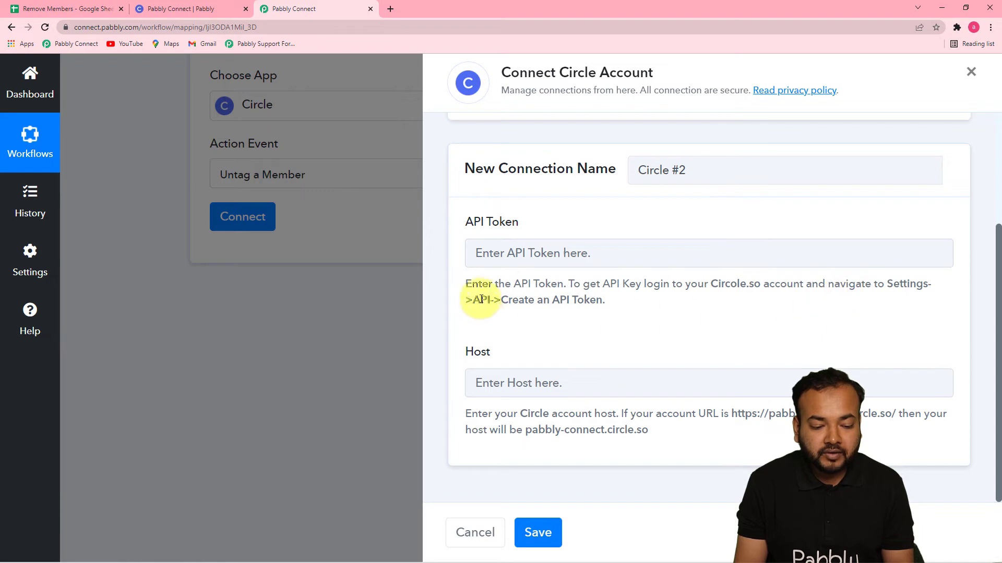
Step: Switch to Circle and open the community's API settings
left_click(212, 8)
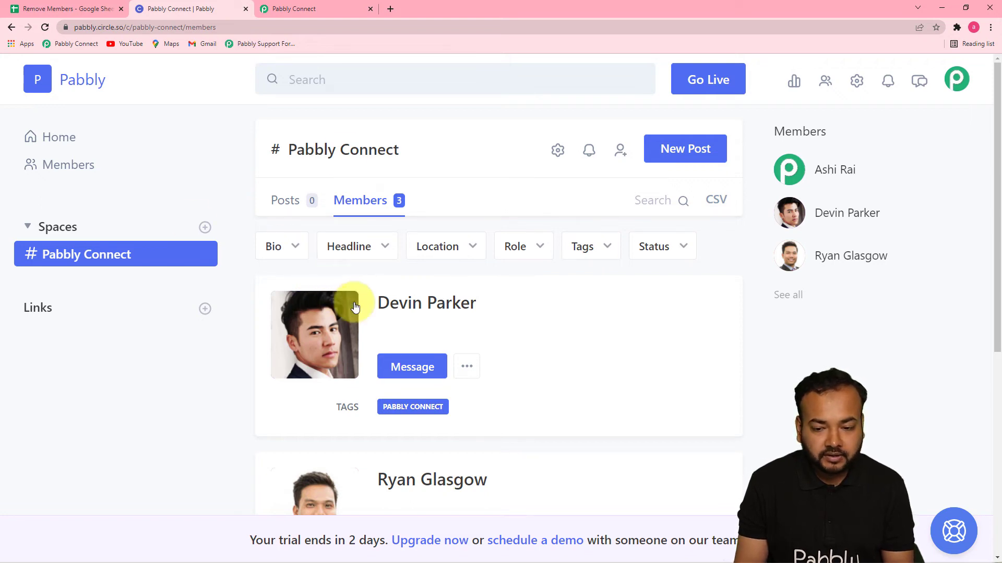
left_click(857, 82)
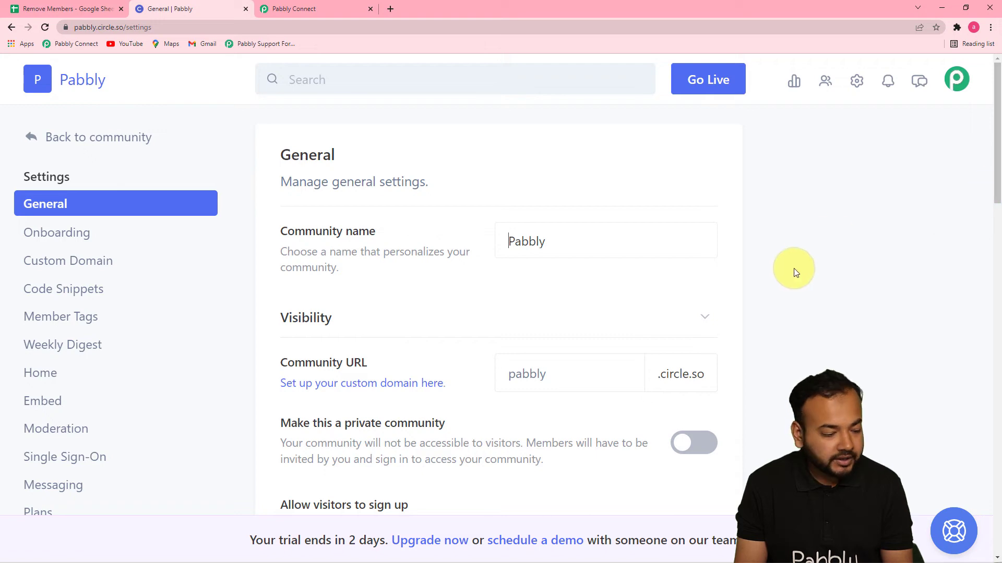
scroll(173, 420, "down", 10)
scroll(148, 376, "down", 10)
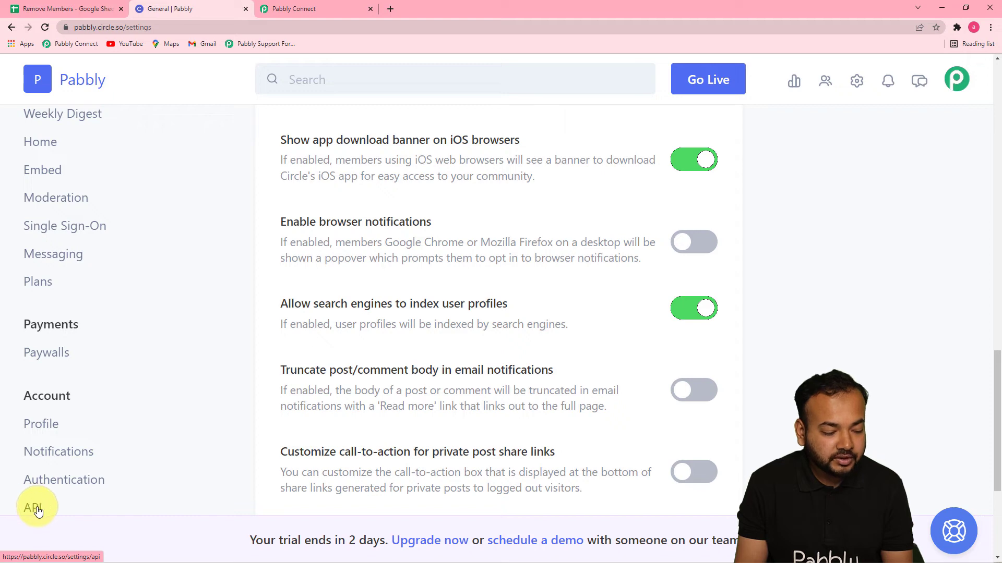
left_click(38, 512)
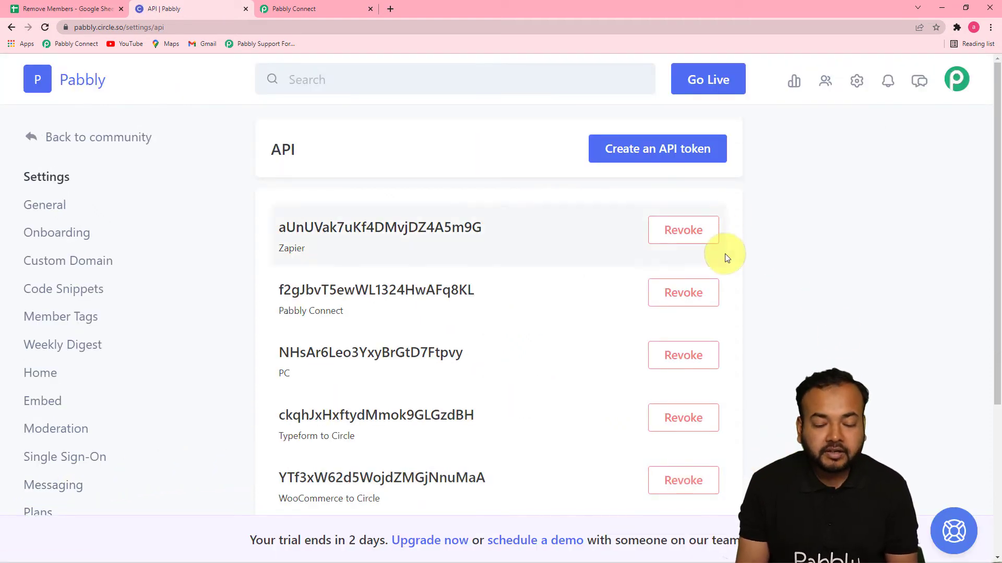
Step: Create an API token named "untag members" in Circle
left_click(641, 158)
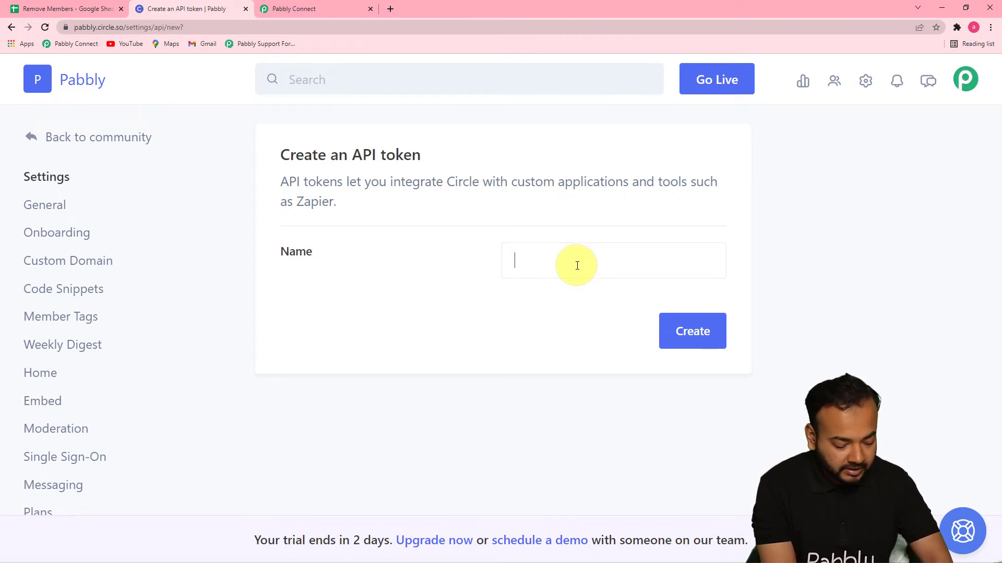
type("unta")
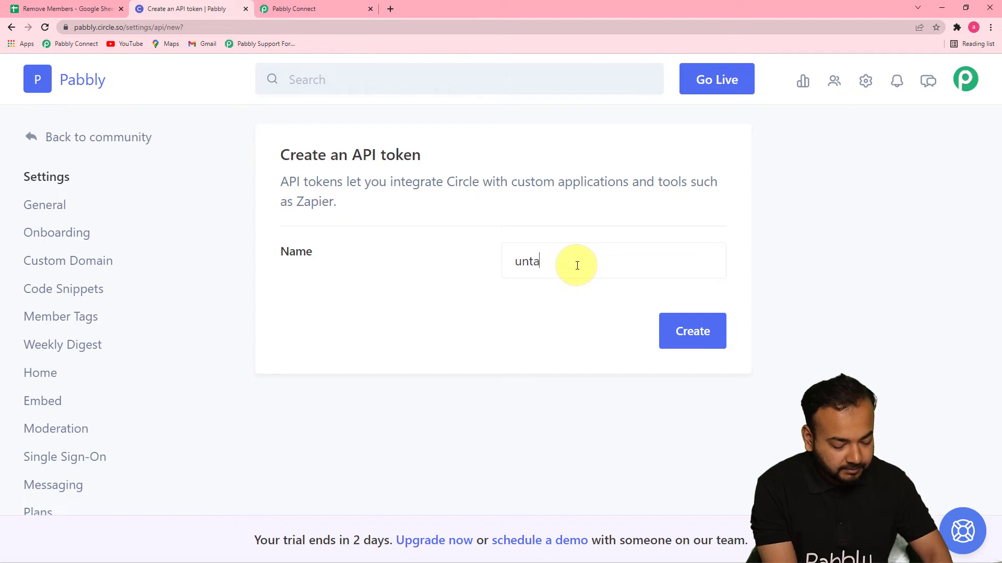
type("g meme")
key("BackSpace")
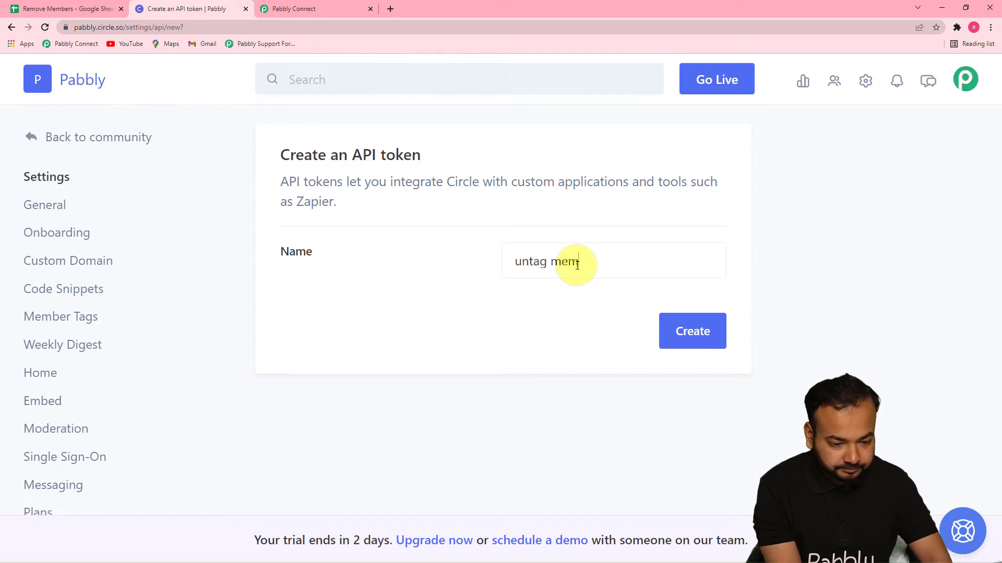
type("bers")
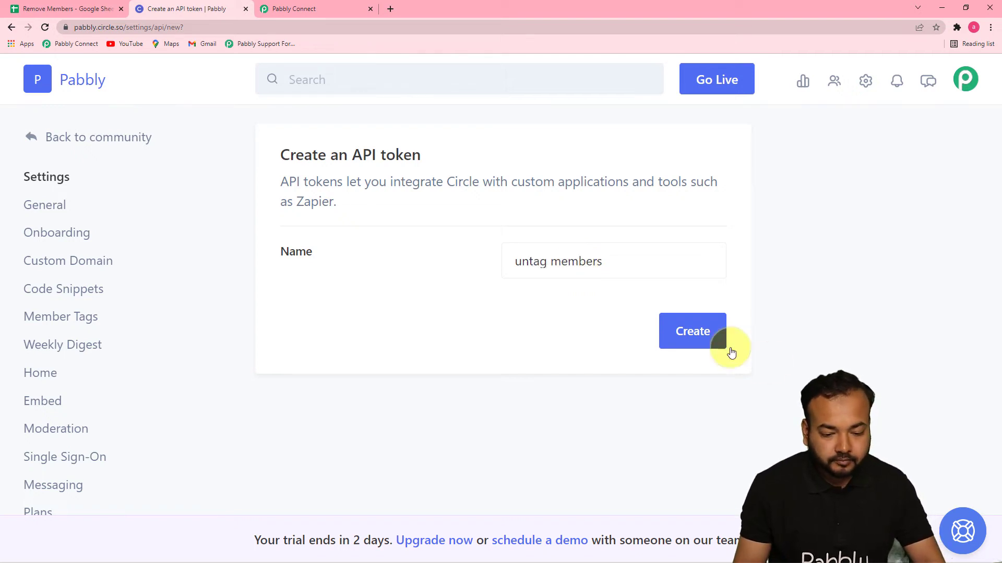
left_click(699, 340)
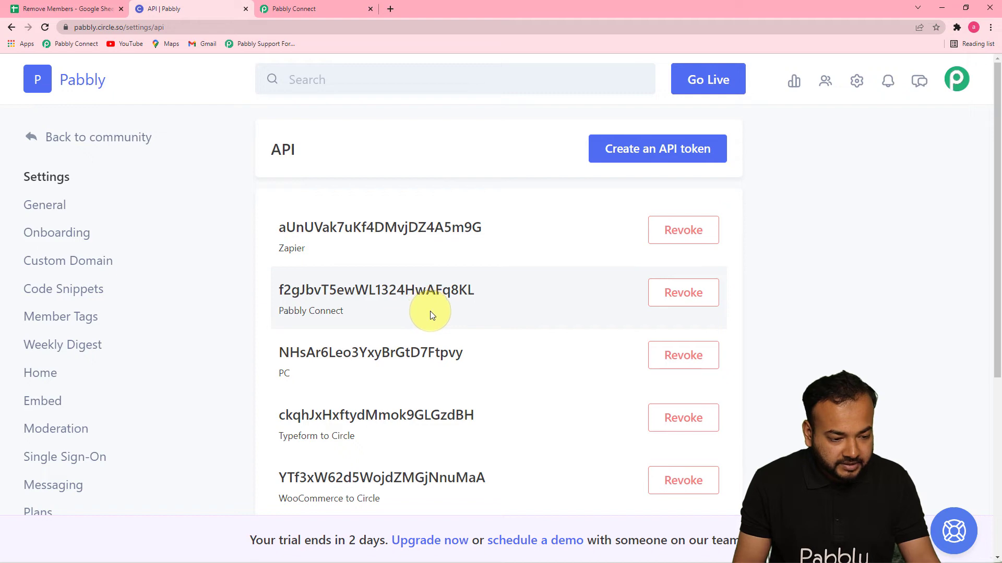
Step: Copy the "Typeform to Circle" API token from Circle's token list and paste it as the new Pabbly connection's API token
scroll(432, 311, "down", 5)
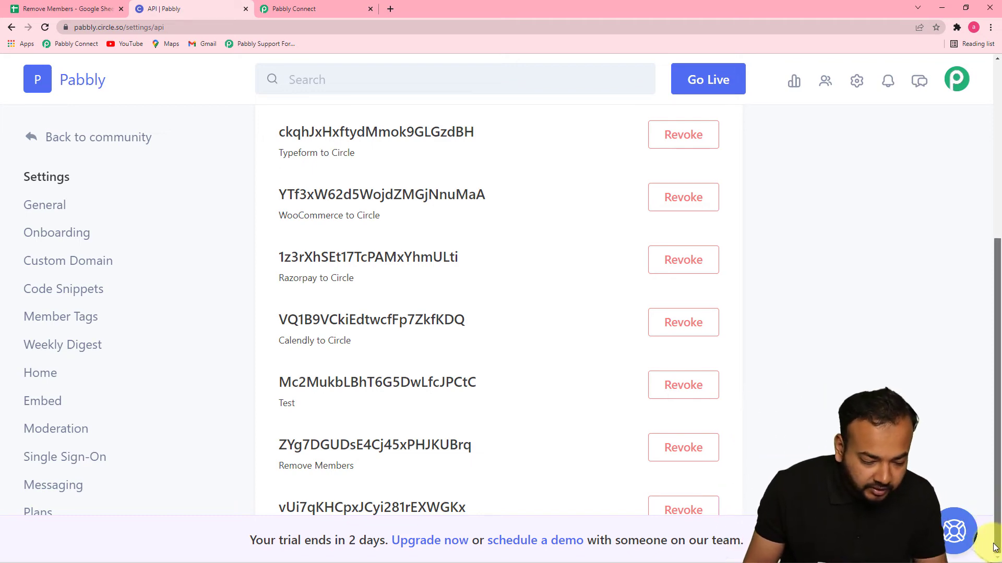
scroll(522, 440, "up", 3)
scroll(525, 440, "down", 3)
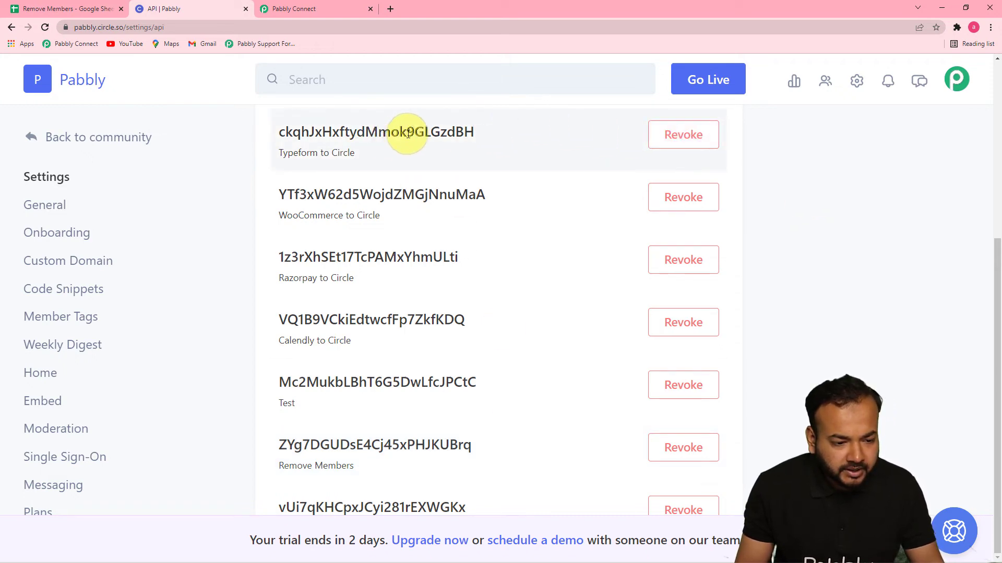
mouse_move(474, 136)
left_mouse_down()
mouse_move(273, 134)
mouse_move(436, 147)
mouse_move(473, 131)
left_mouse_up()
right_click(455, 138)
left_click(474, 146)
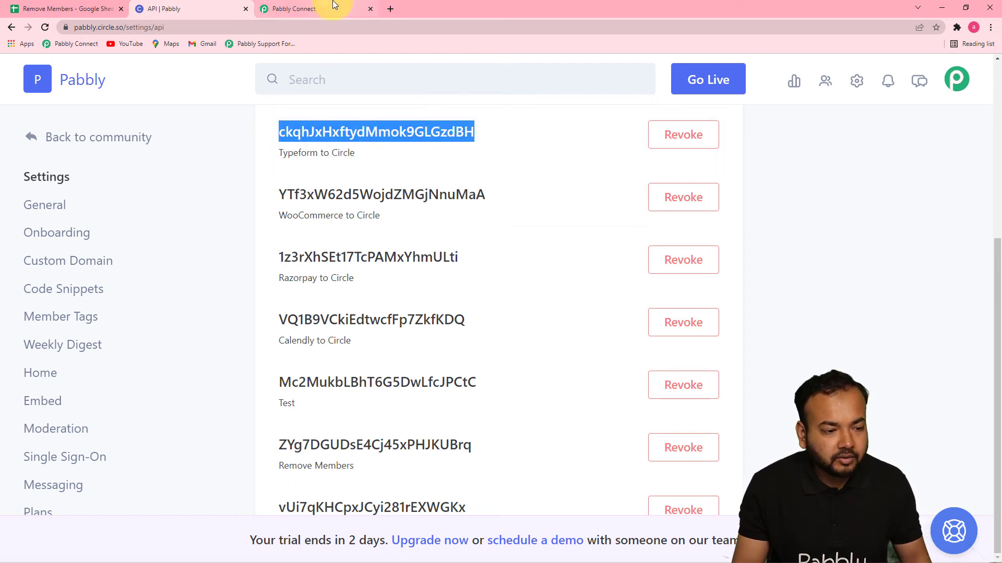
left_click(334, 8)
left_click(520, 256)
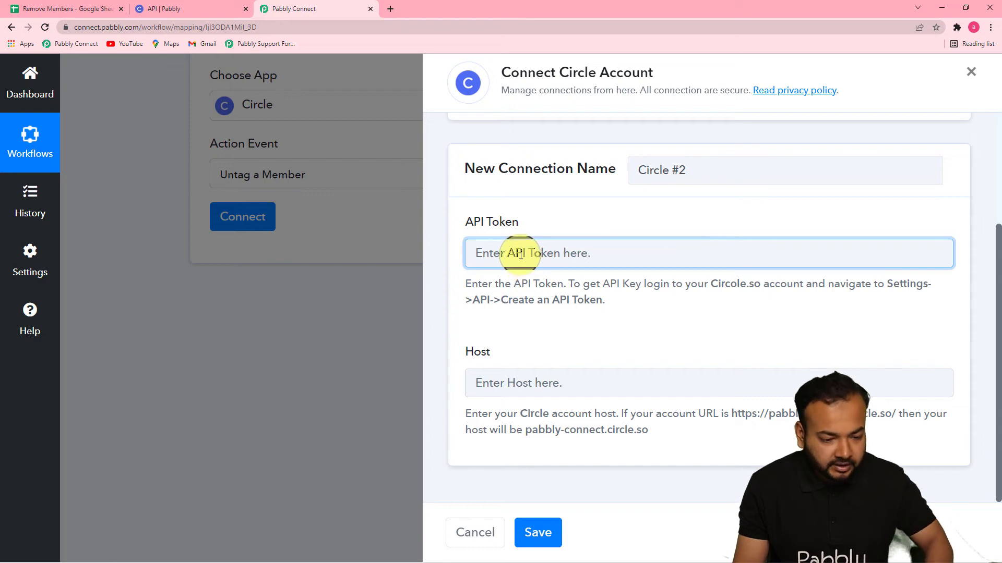
left_click(545, 327)
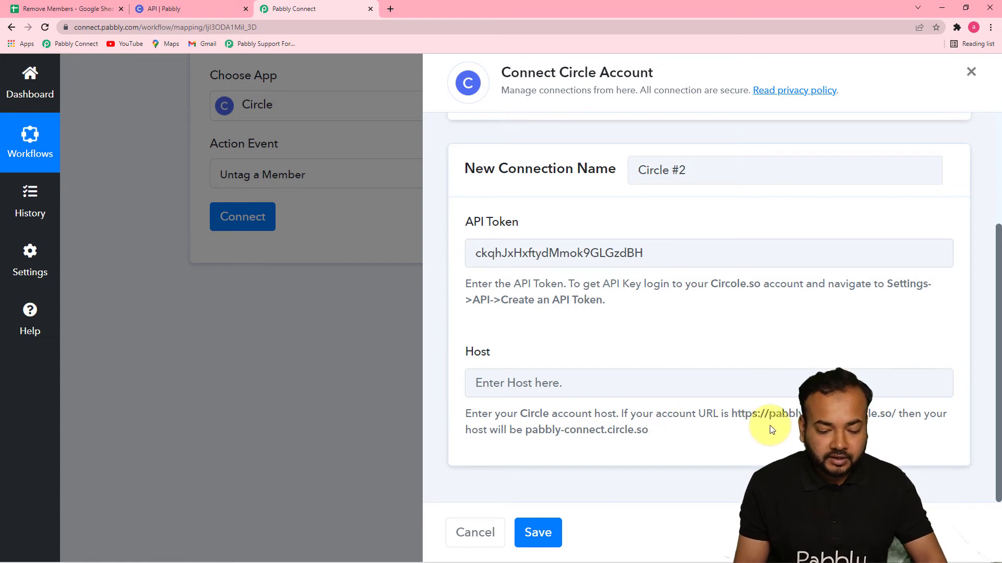
Step: Copy the host pabbly.circle.so from the Circle community's address, enter it as the connection's host and save the connection
left_click(177, 9)
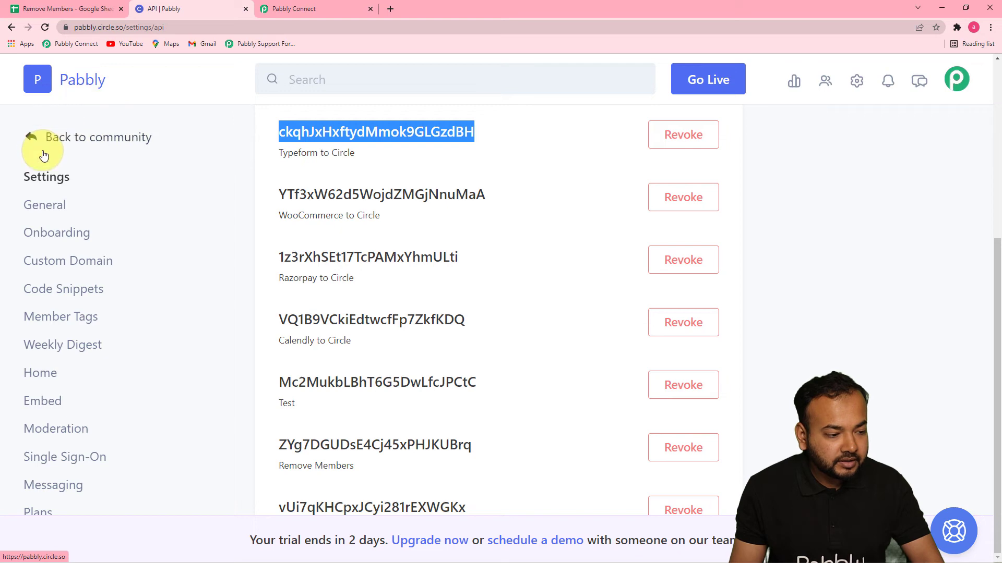
left_click(70, 148)
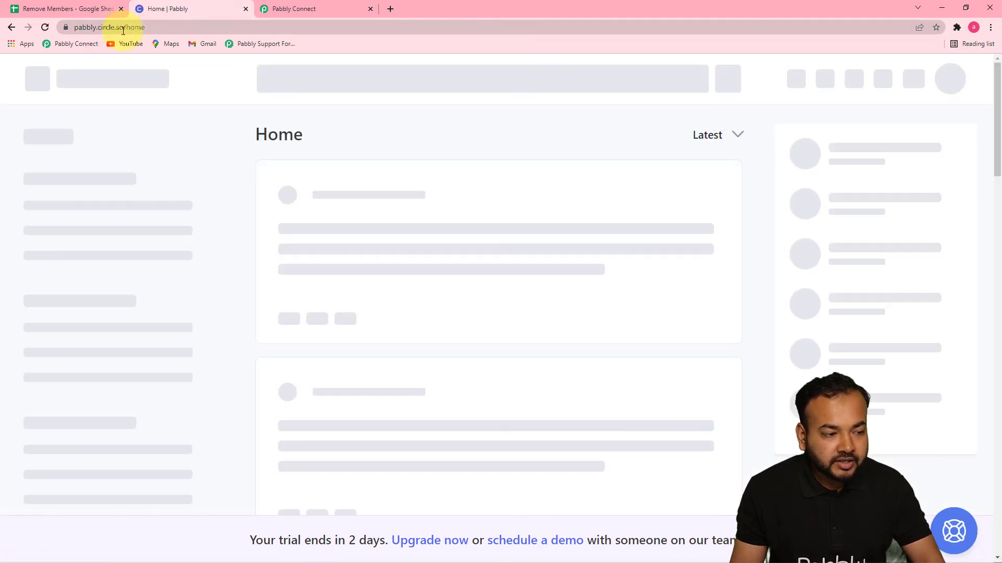
left_click(148, 29)
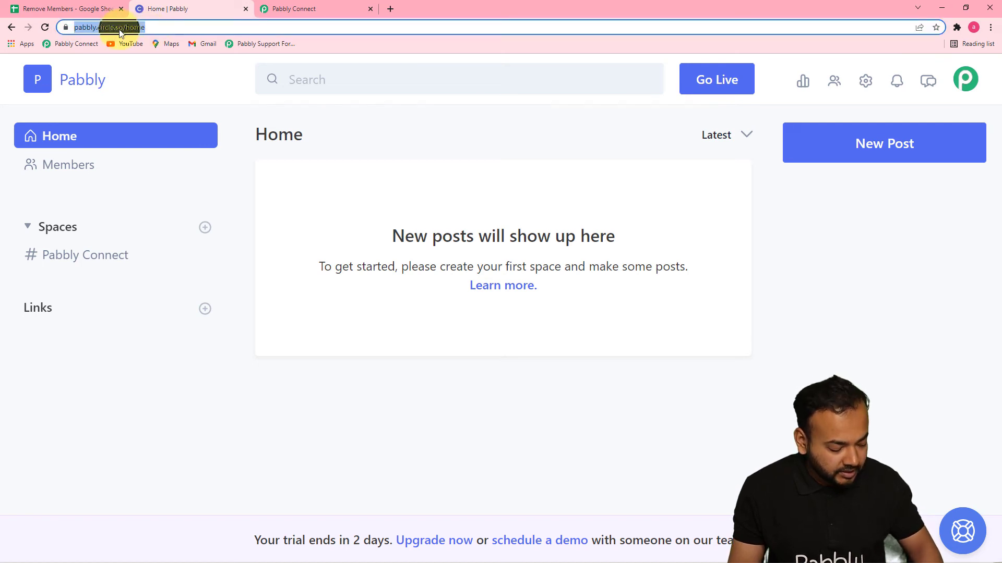
left_click(134, 27)
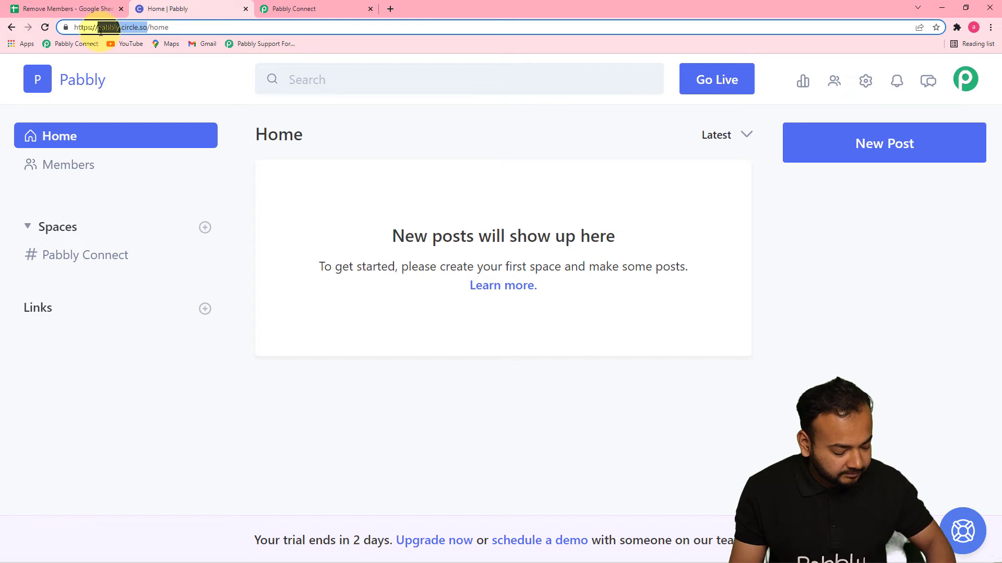
left_click(276, 9)
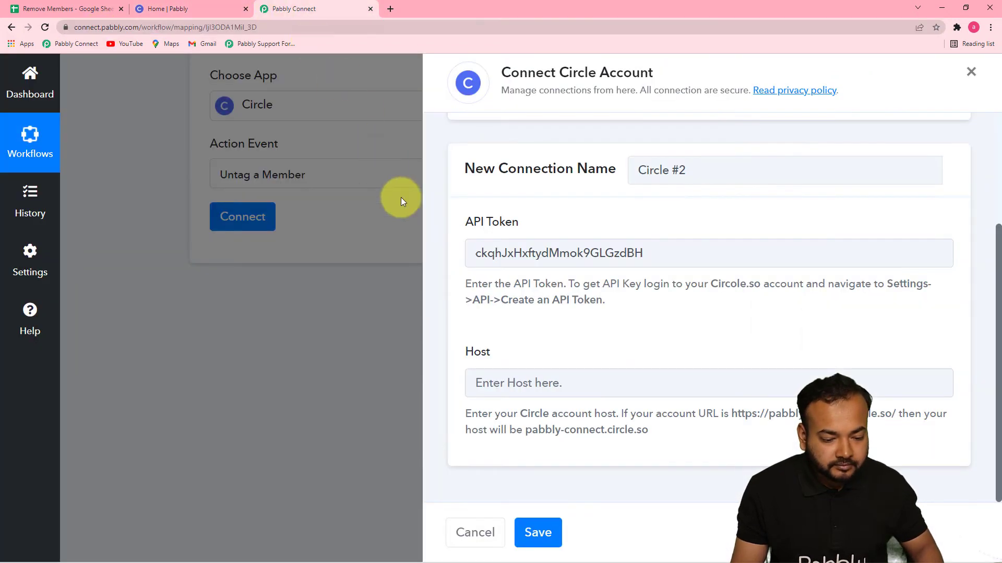
left_click(495, 378)
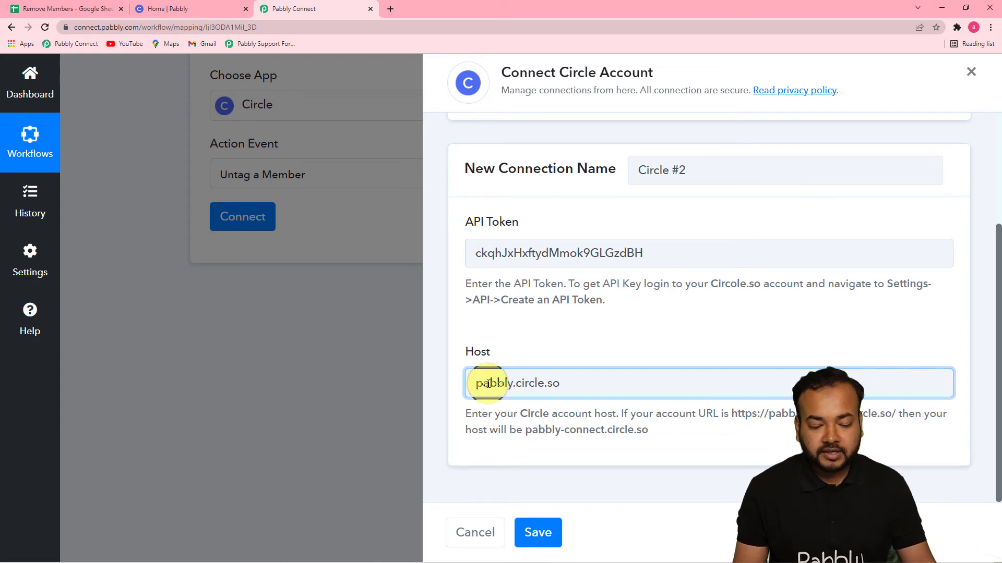
left_click(534, 532)
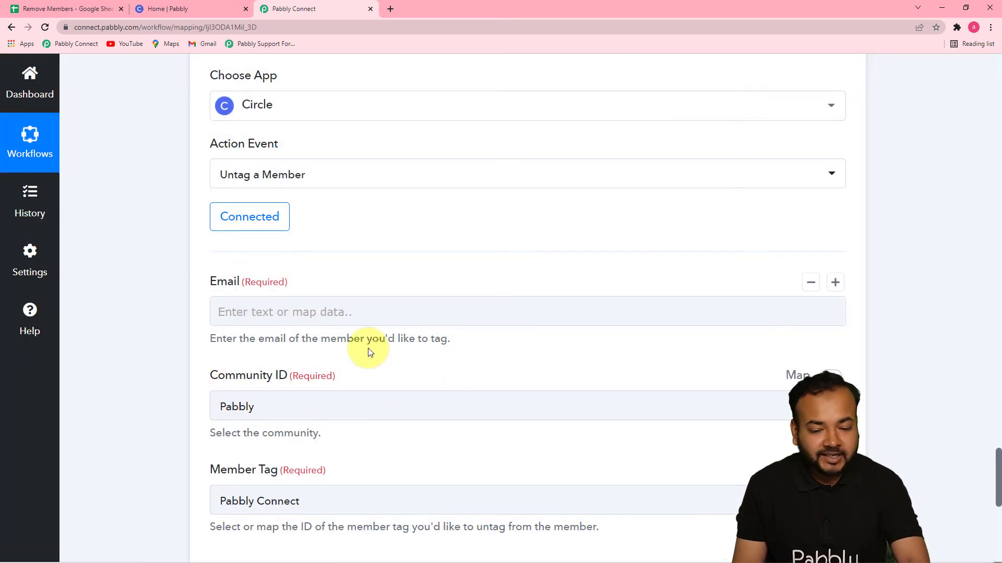
Step: Examine the Untag a Member fields and review the member details returned by the Iterator step
left_click_drag(998, 450, 998, 471)
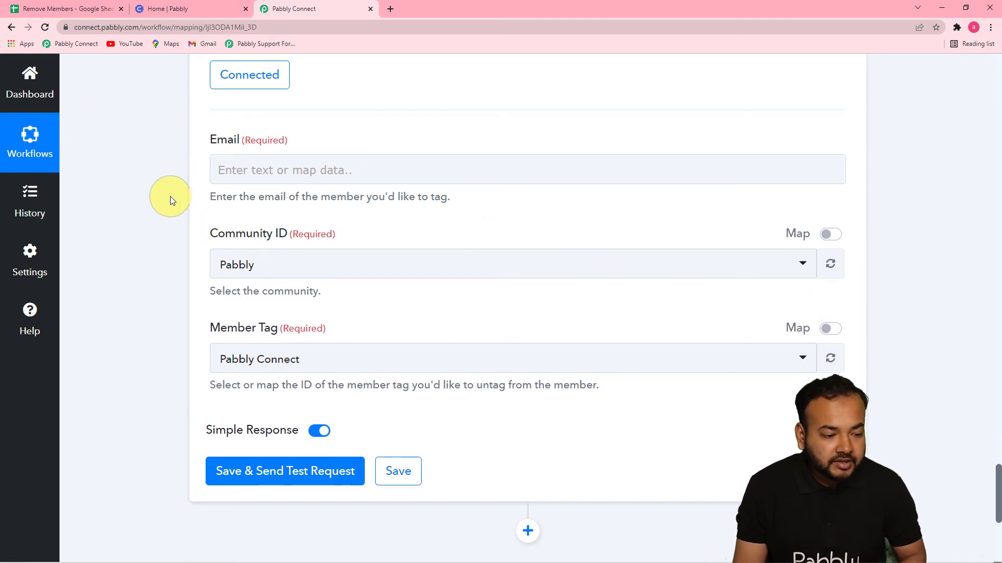
left_click(998, 416)
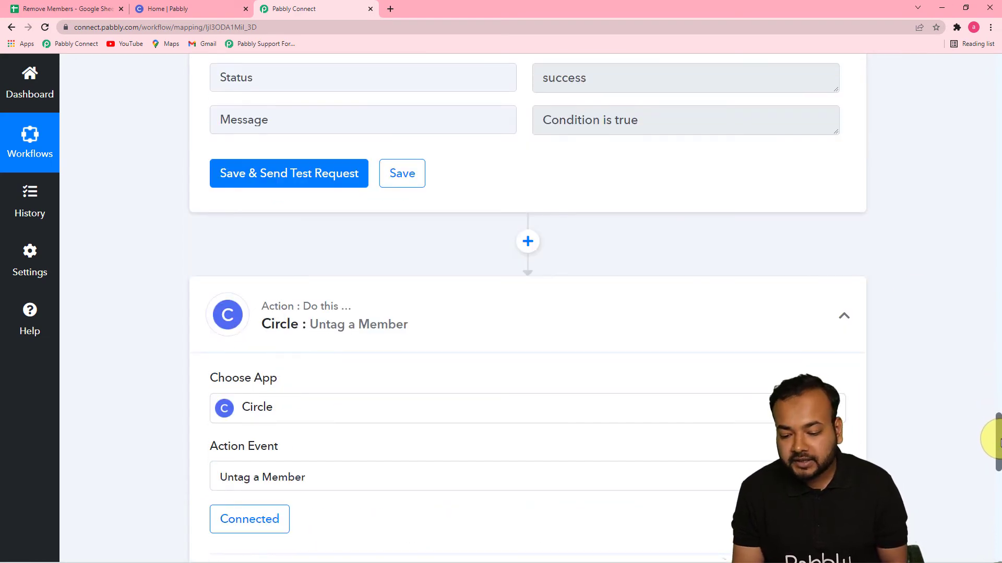
left_click_drag(998, 441, 998, 371)
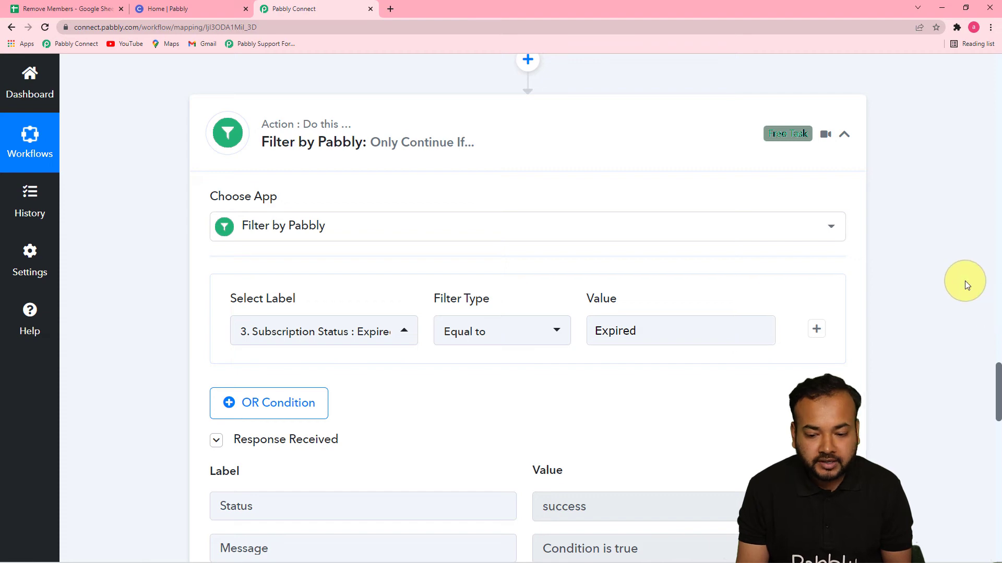
scroll(965, 280, "up", 15)
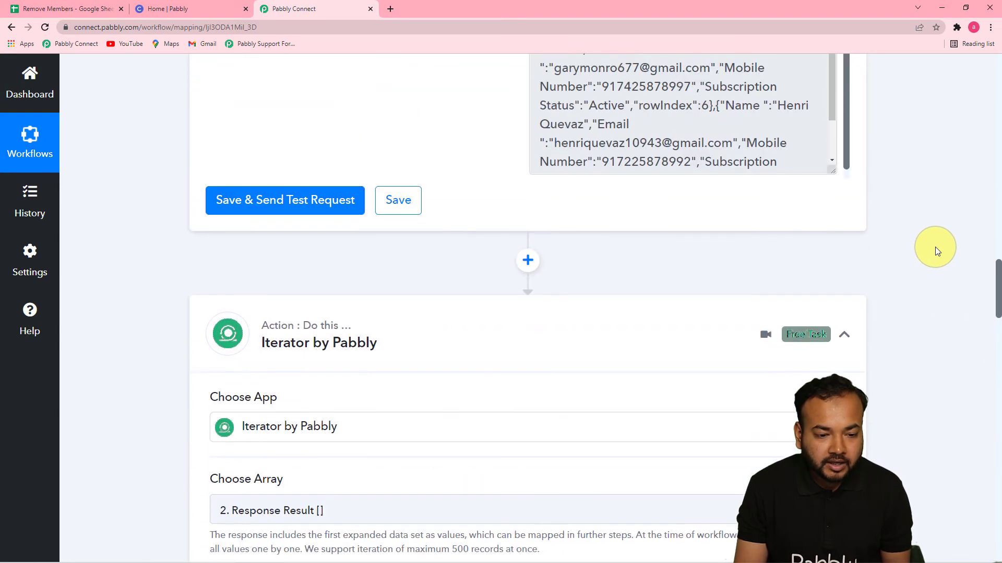
scroll(935, 246, "up", 5)
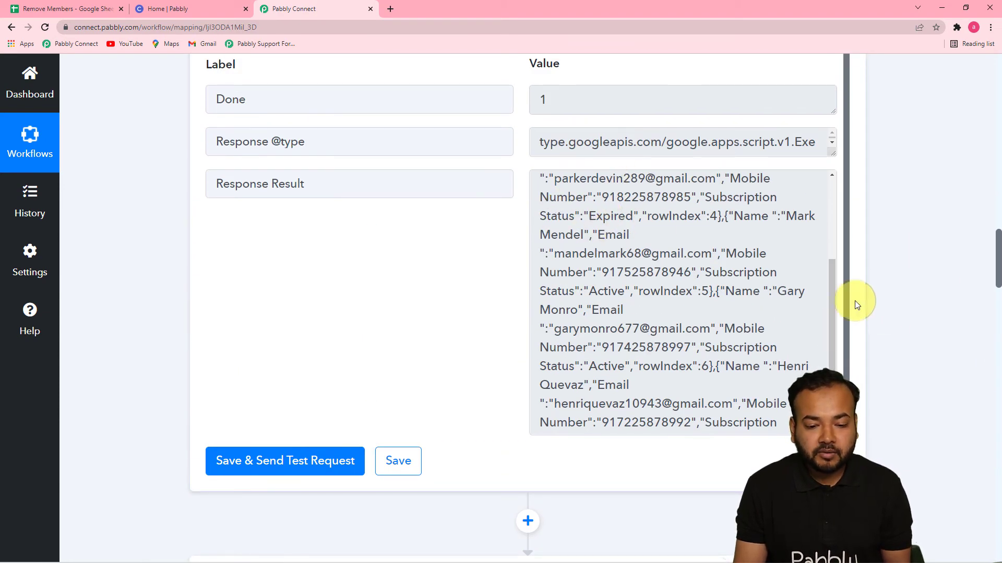
scroll(880, 269, "down", 10)
scroll(881, 267, "down", 4)
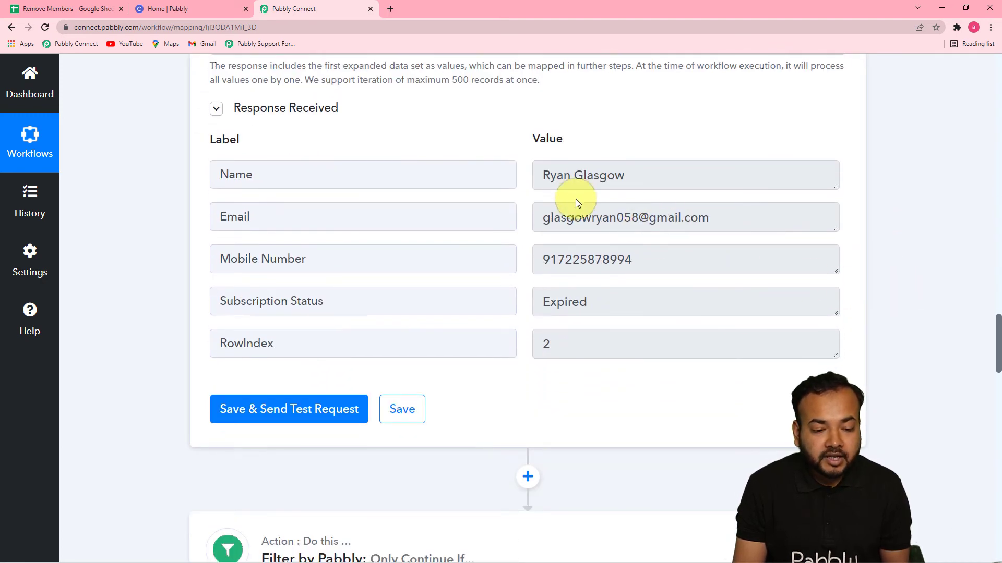
Step: Switch to Circle and examine the tags of the members in the Pabbly Connect space
left_click(170, 10)
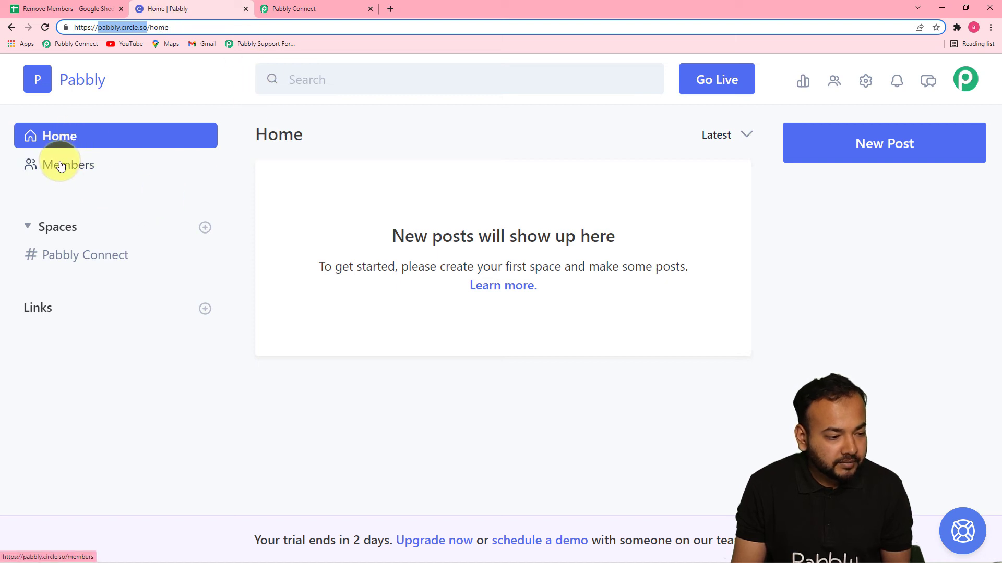
left_click(56, 256)
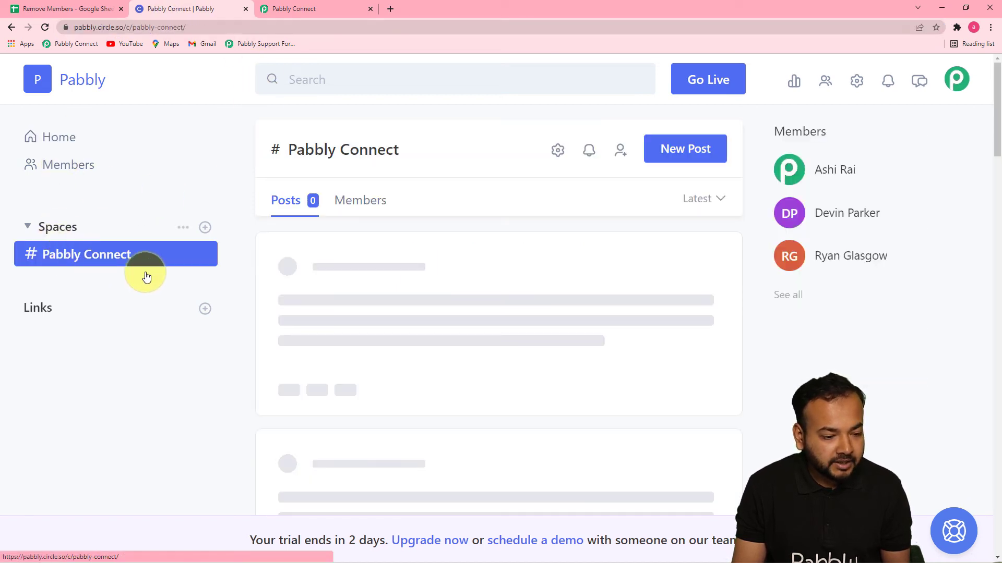
left_click(353, 202)
scroll(738, 328, "down", 4)
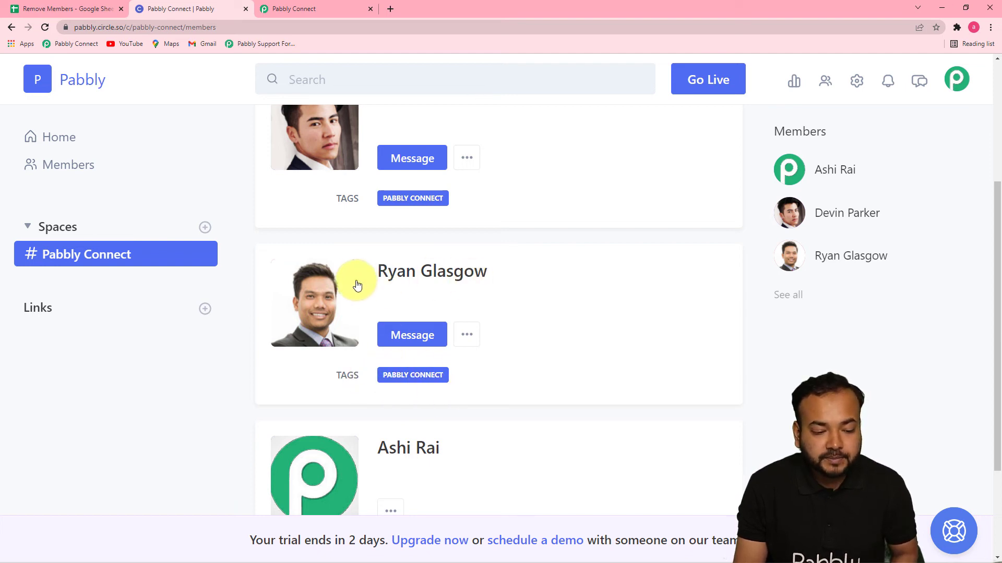
Step: Return to Pabbly Connect and map the Untag a Member step's Email field to the Iterator step's Email value
left_click(326, 13)
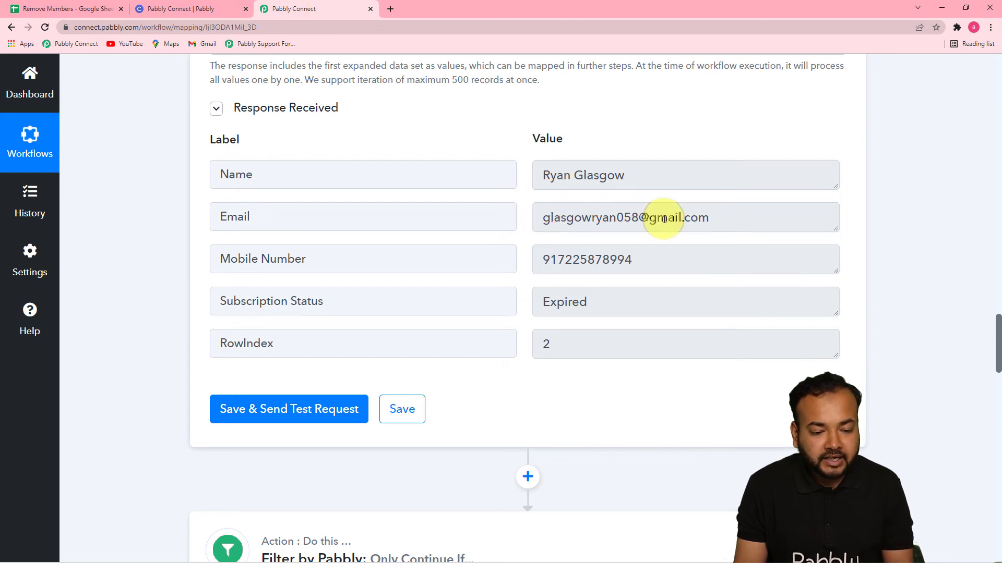
left_click_drag(991, 336, 983, 480)
scroll(981, 476, "up", 1)
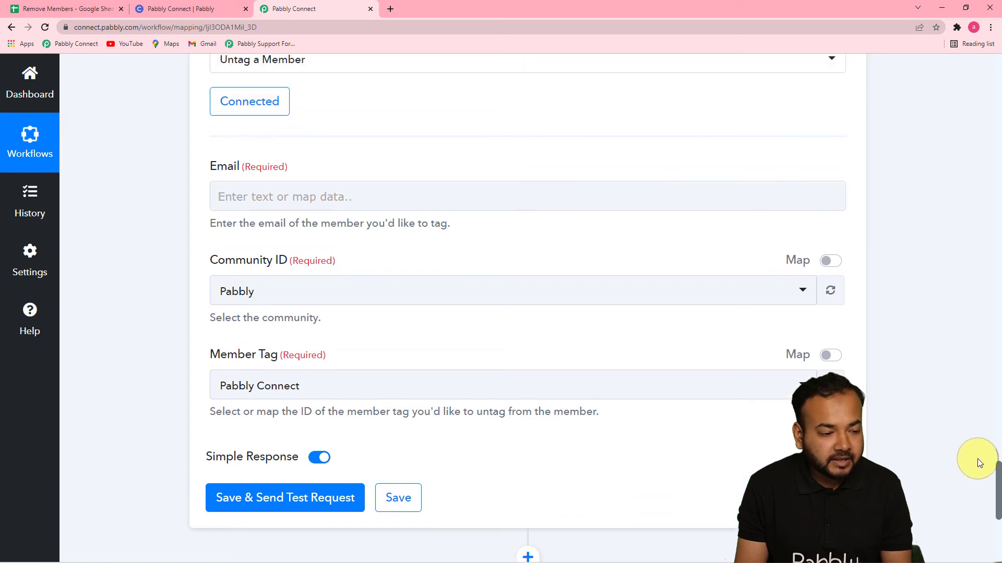
left_click(383, 201)
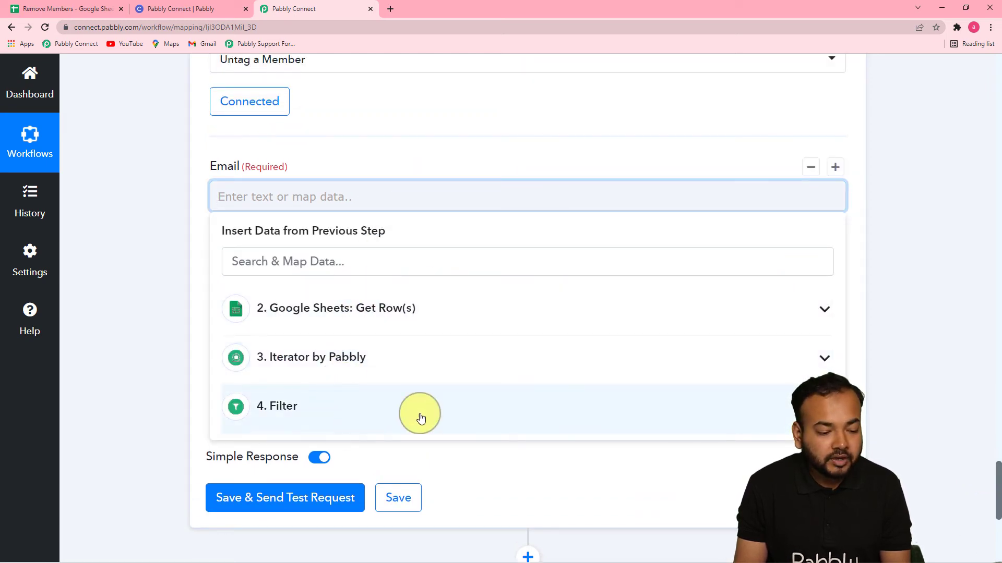
left_click(329, 368)
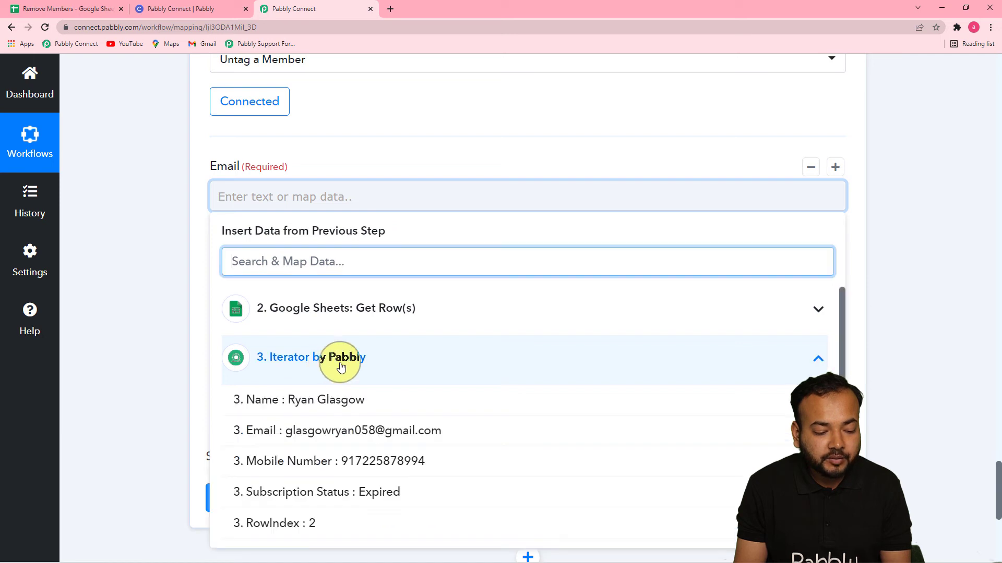
left_click(338, 441)
left_click(156, 339)
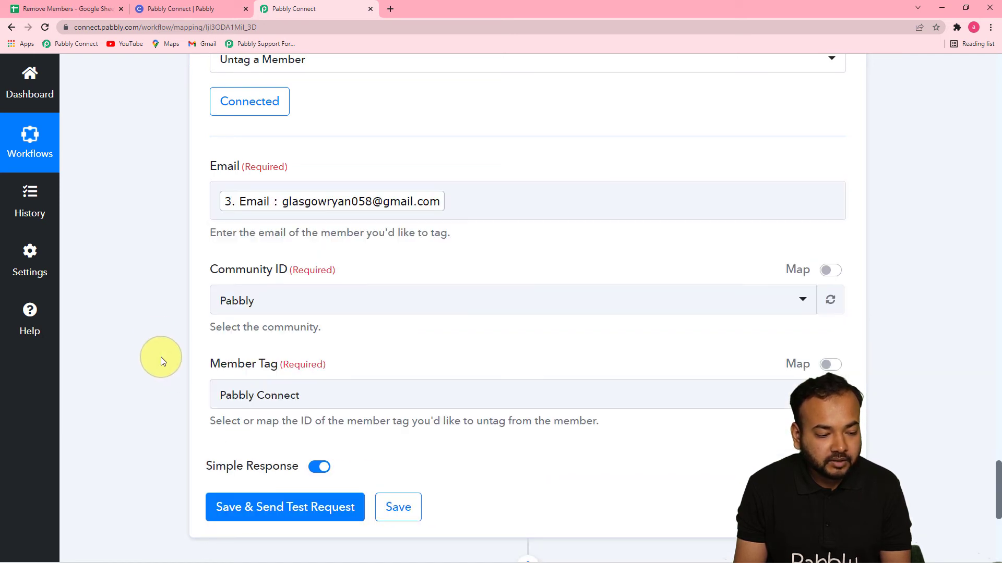
Step: Select Pabbly as the Community ID and Pabbly Connect as the Member Tag, checking the member's tag in Circle
left_click(271, 301)
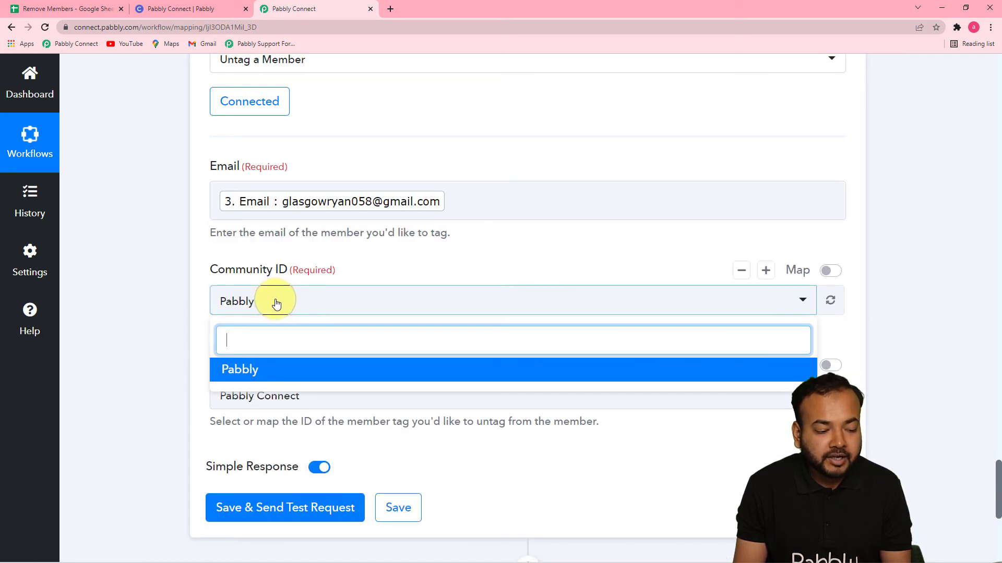
left_click(267, 374)
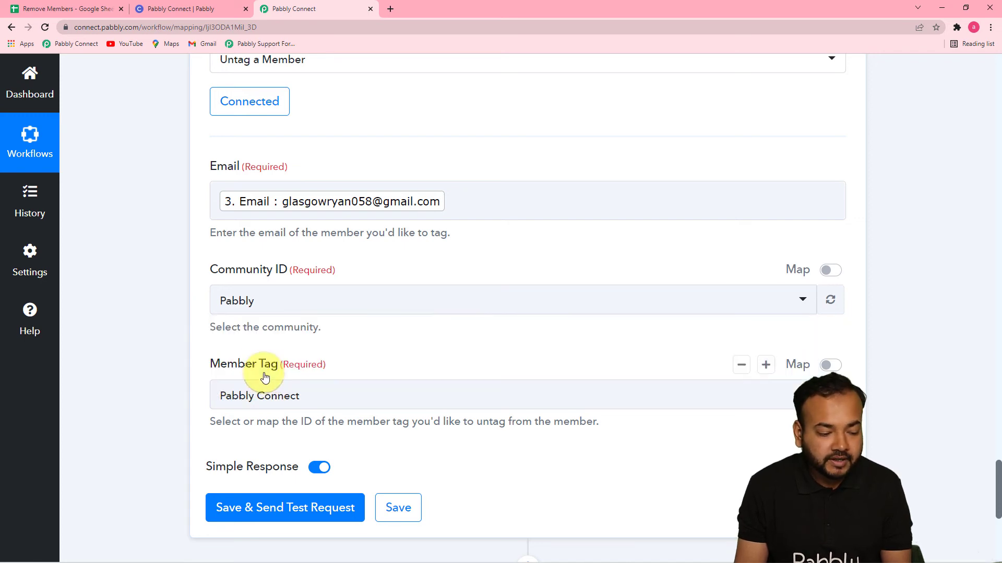
left_click(365, 405)
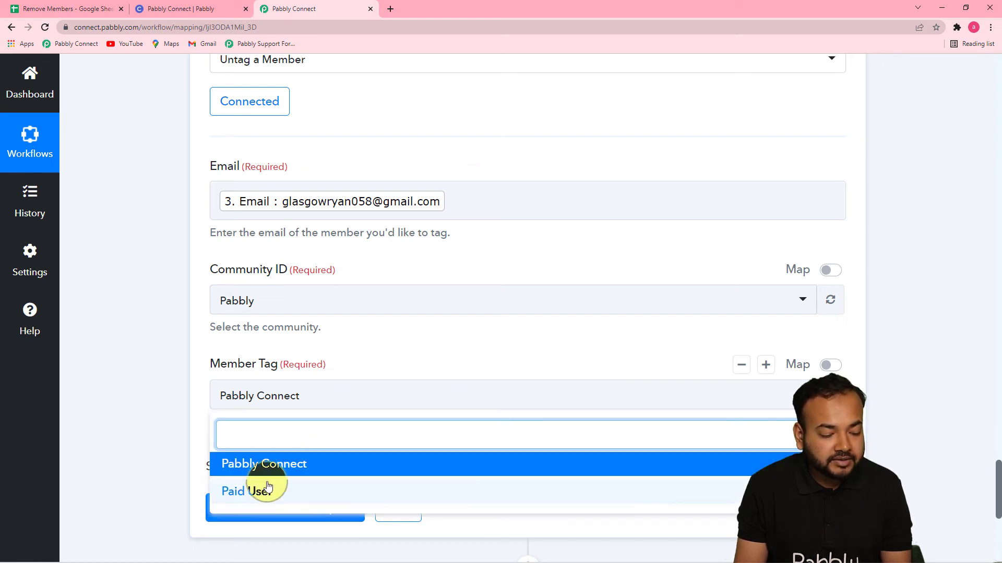
left_click(152, 327)
left_click(192, 8)
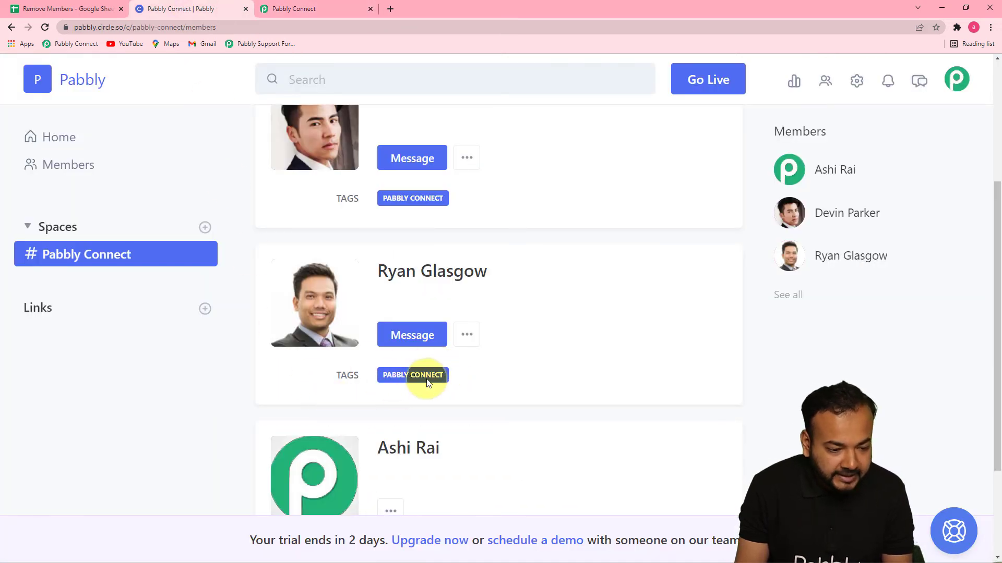
left_click(324, 11)
left_click(254, 395)
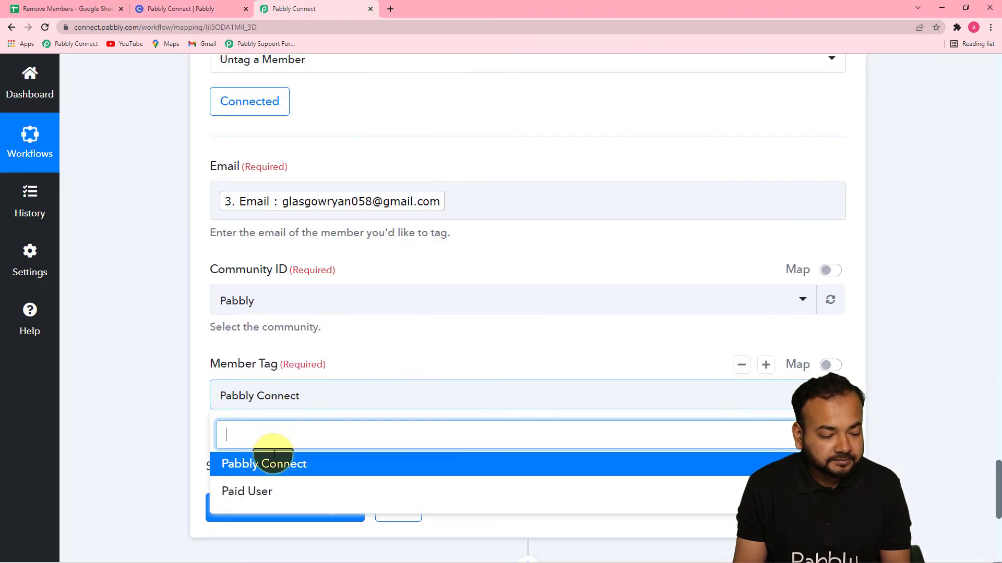
left_click(265, 464)
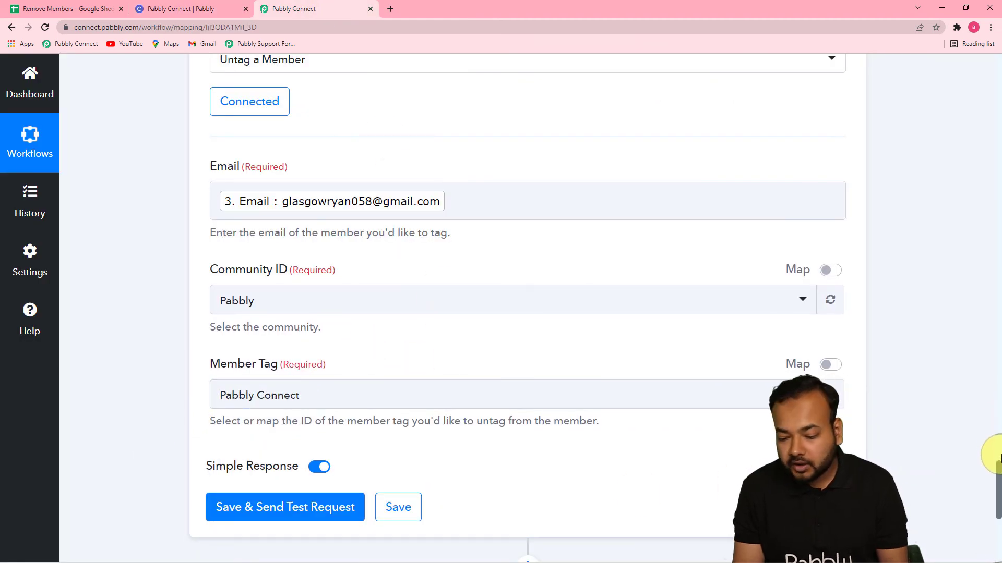
Step: Save the Untag a Member step with a test request and check the member's tags in Circle's reloaded member list
scroll(997, 469, "down", 5)
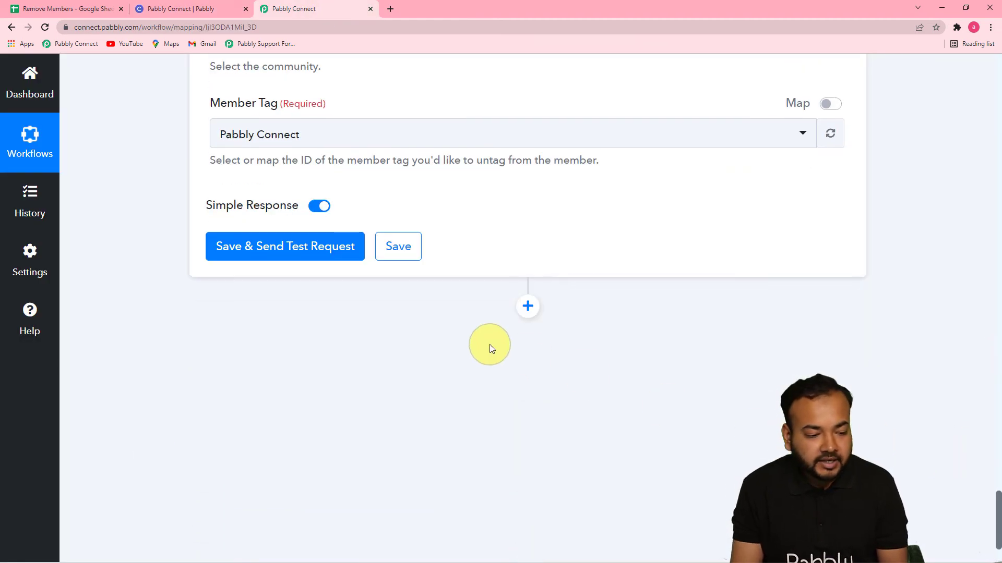
left_click(292, 259)
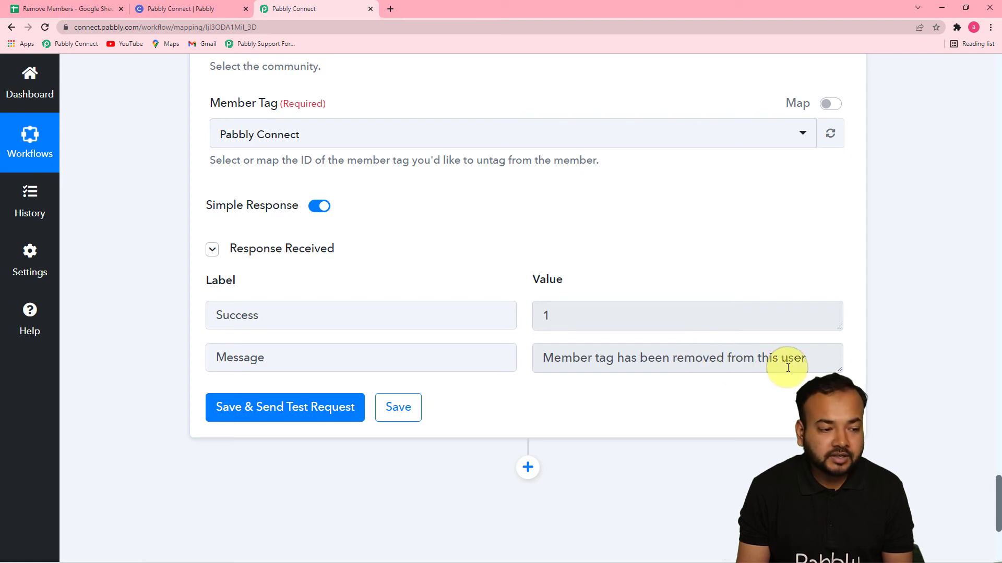
left_click(202, 15)
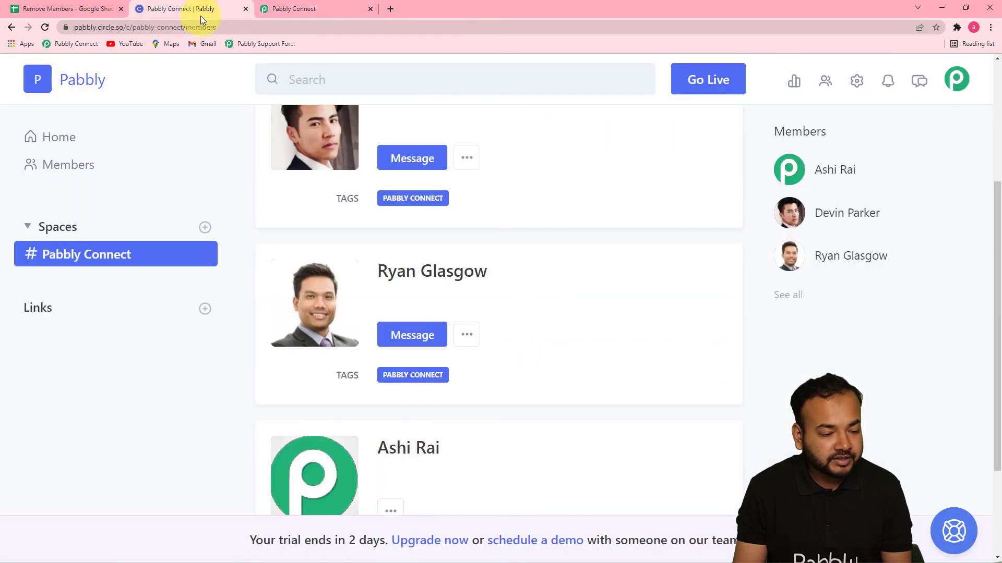
left_click(44, 29)
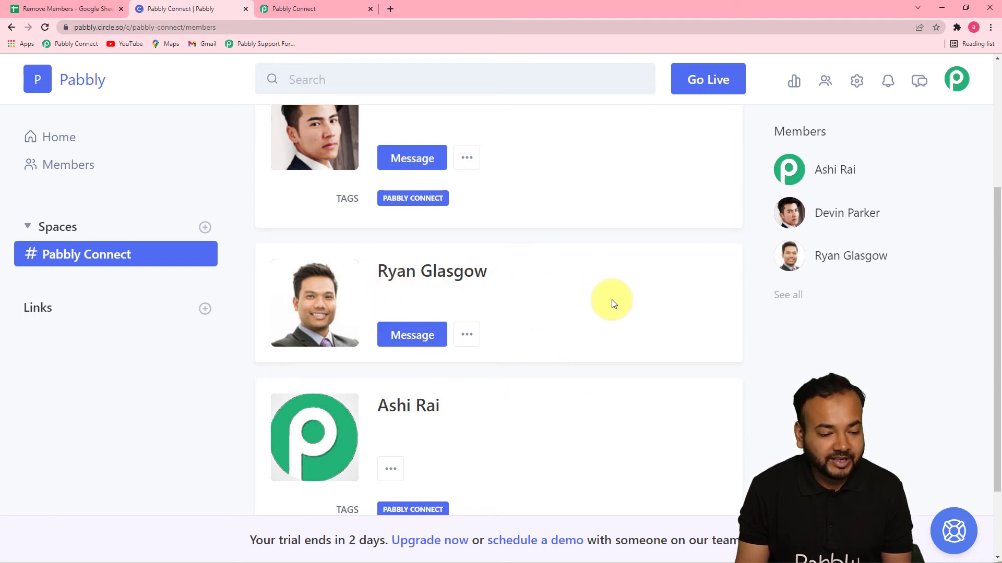
Step: Return to Pabbly Connect and review the whole workflow, from the schedule trigger through Google Sheets, Iterator and Filter to the Circle untag action
left_click(312, 12)
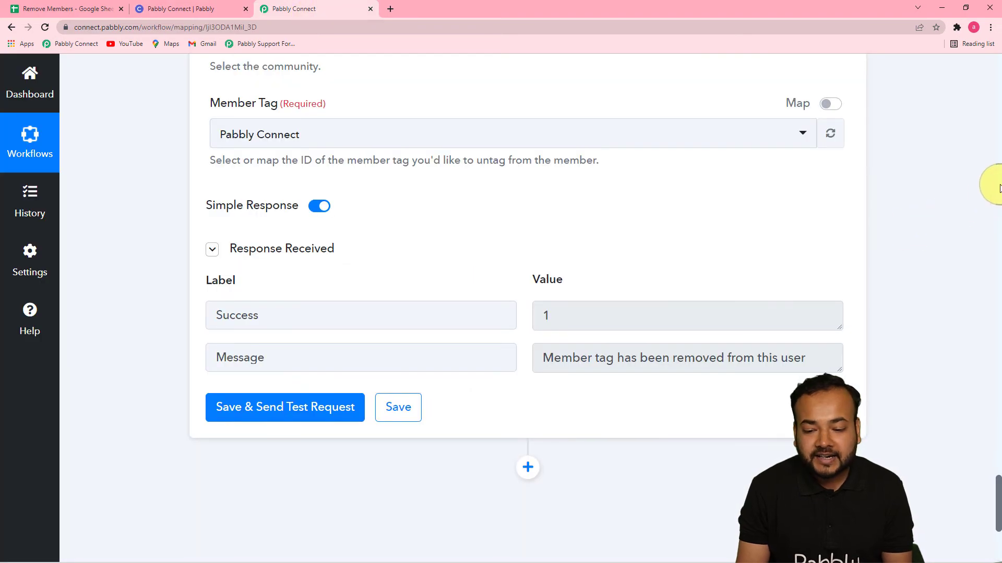
scroll(990, 179, "up", 8)
scroll(998, 187, "up", 10)
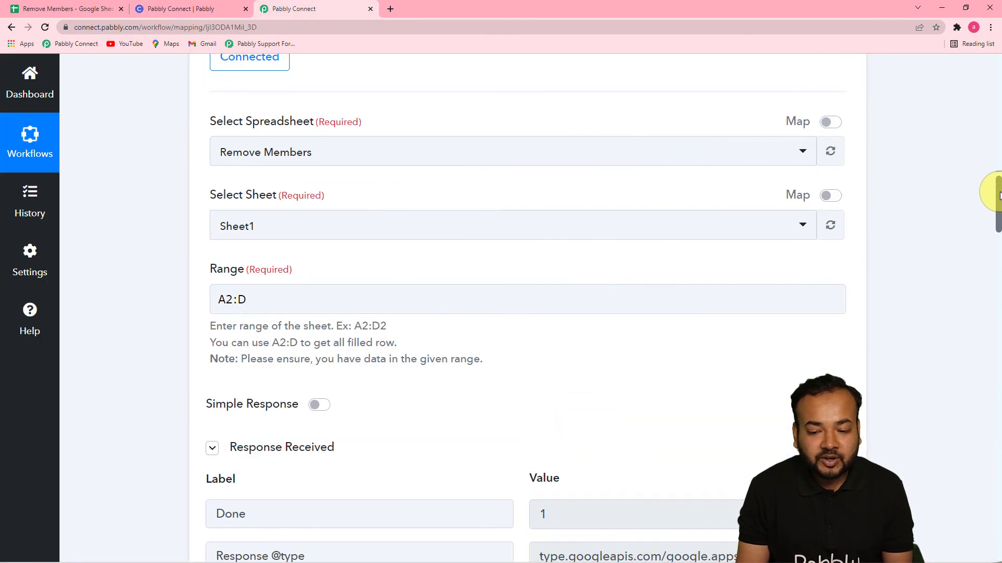
scroll(998, 156, "up", 3)
scroll(997, 99, "up", 15)
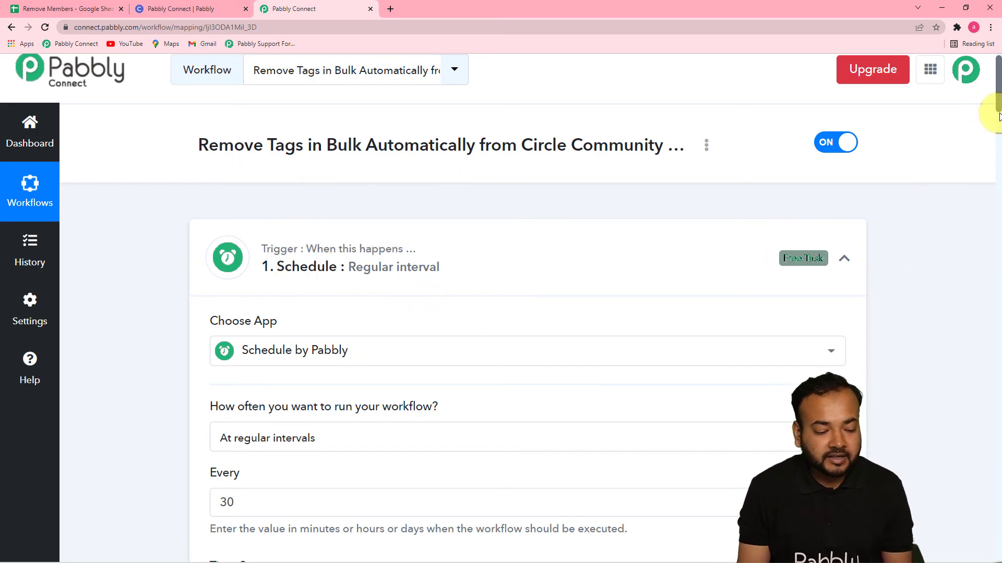
left_click_drag(998, 116, 997, 134)
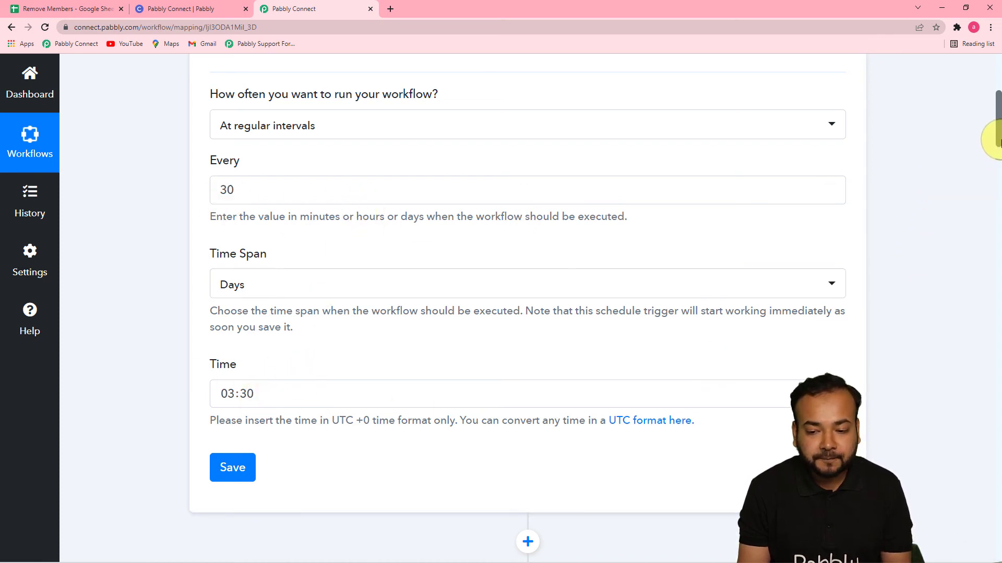
left_click_drag(998, 148, 998, 193)
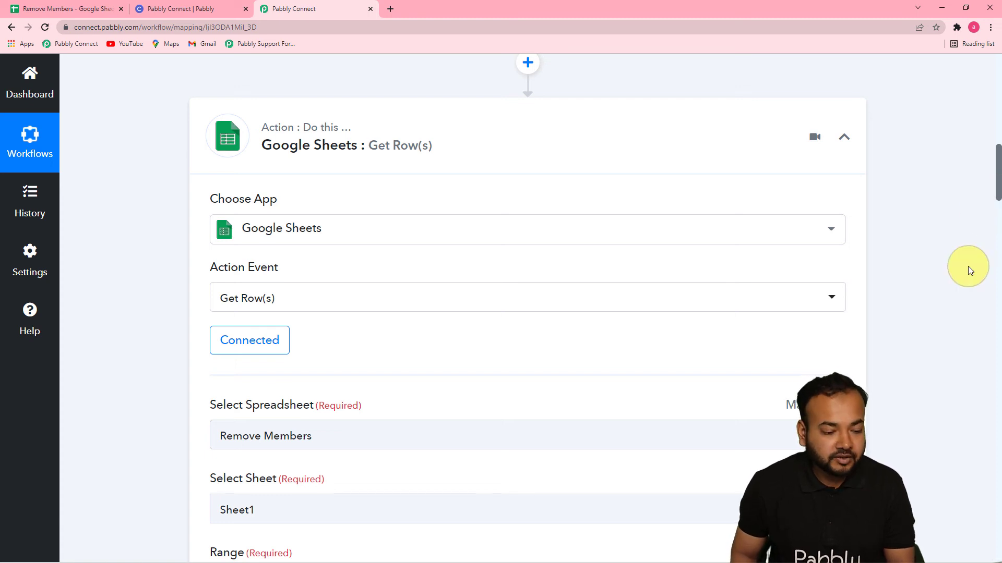
scroll(956, 267, "down", 10)
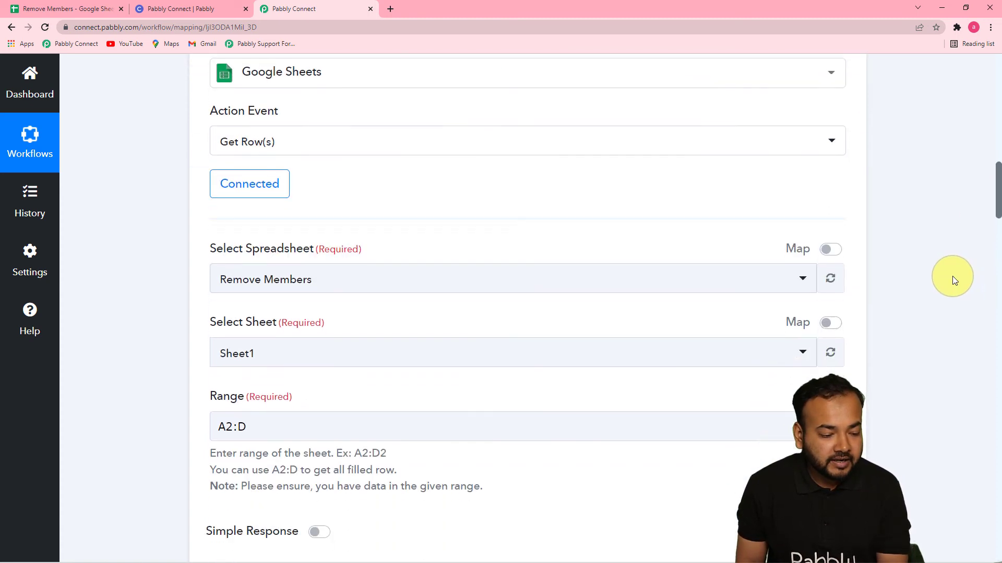
scroll(950, 277, "down", 12)
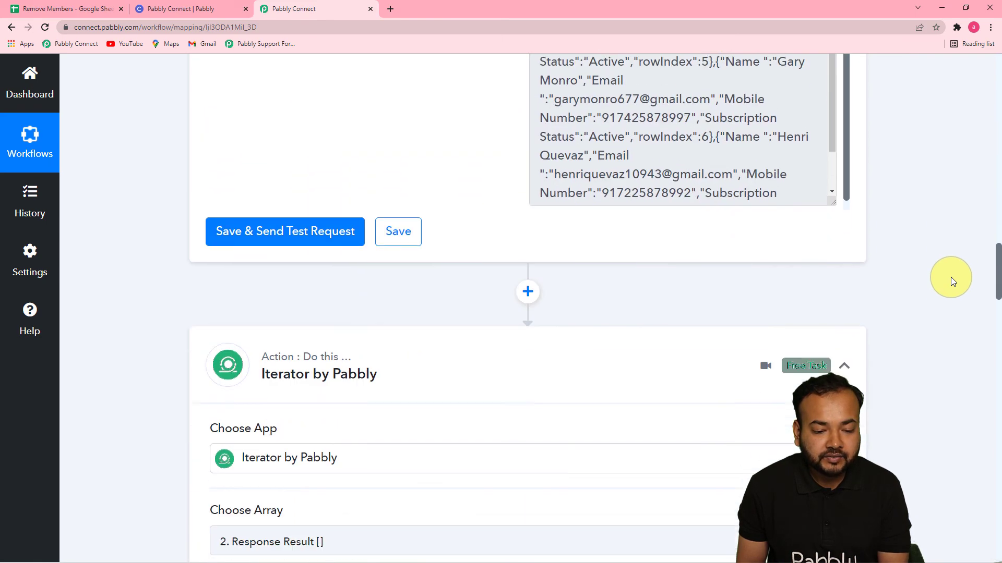
scroll(949, 290, "down", 3)
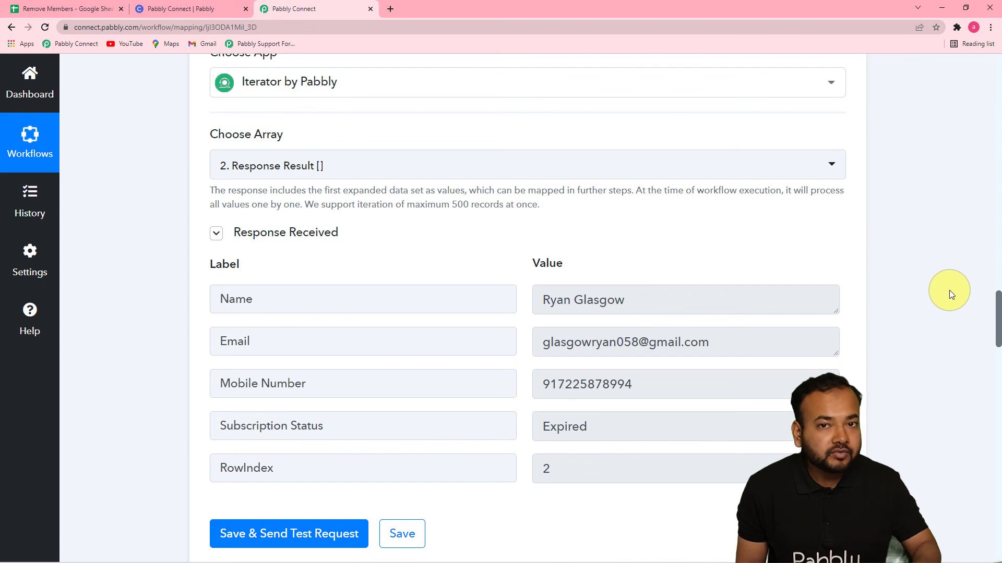
scroll(950, 290, "down", 7)
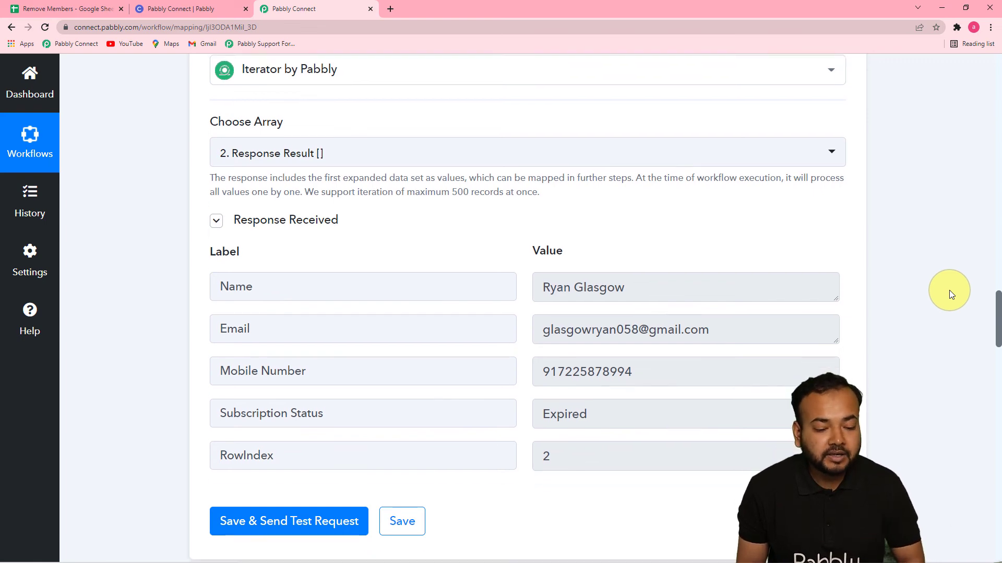
scroll(949, 290, "down", 7)
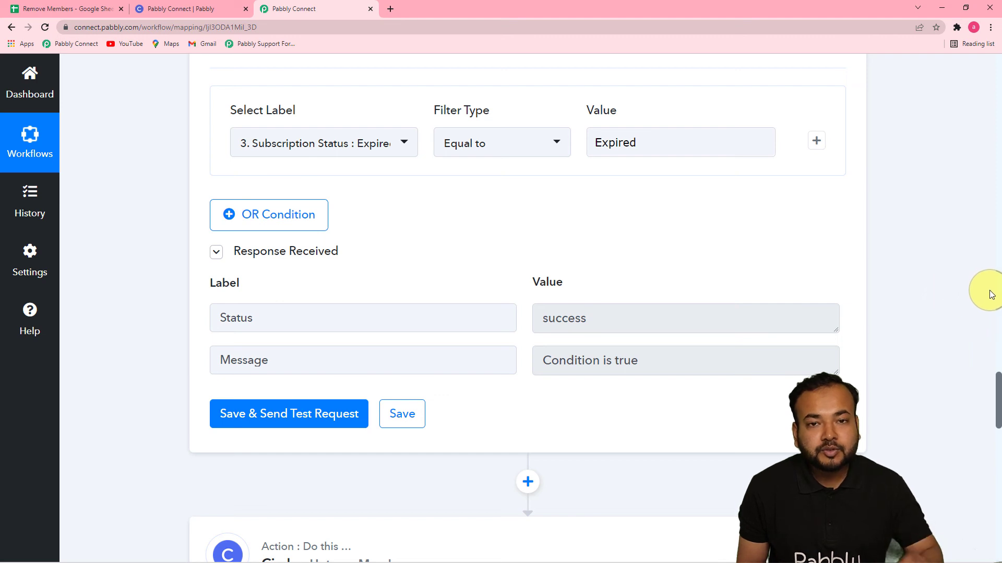
scroll(918, 256, "down", 4)
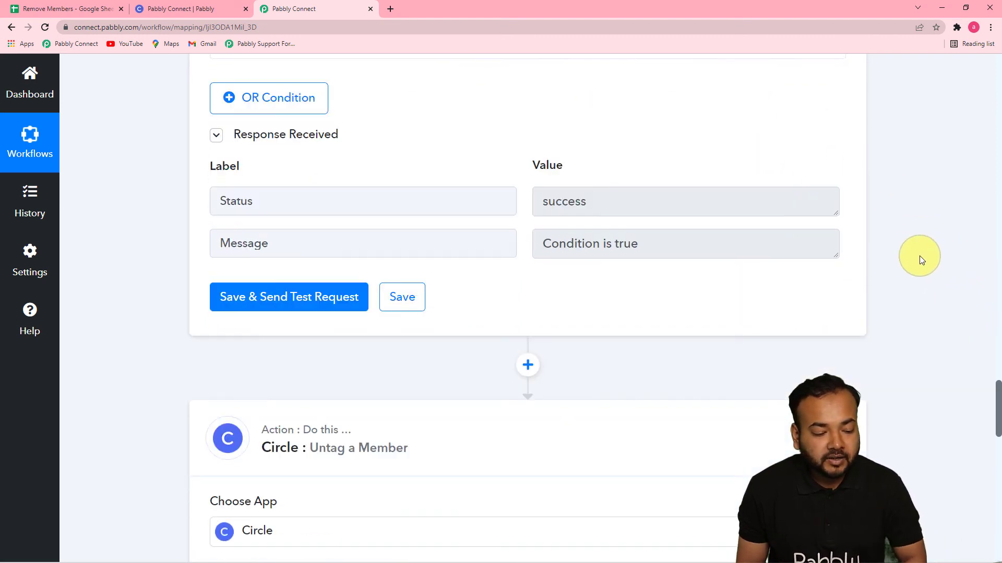
scroll(921, 260, "up", 5)
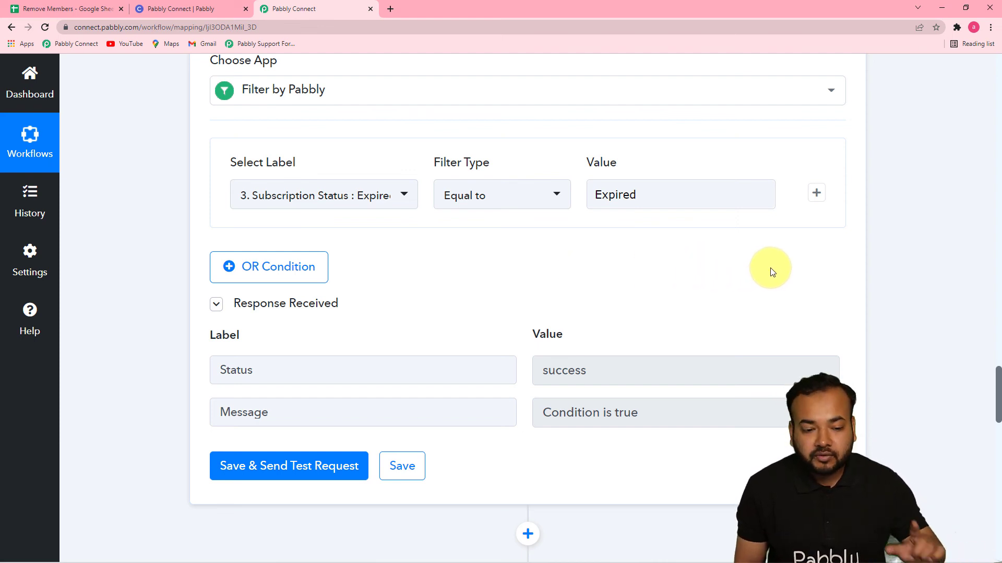
scroll(921, 282, "down", 9)
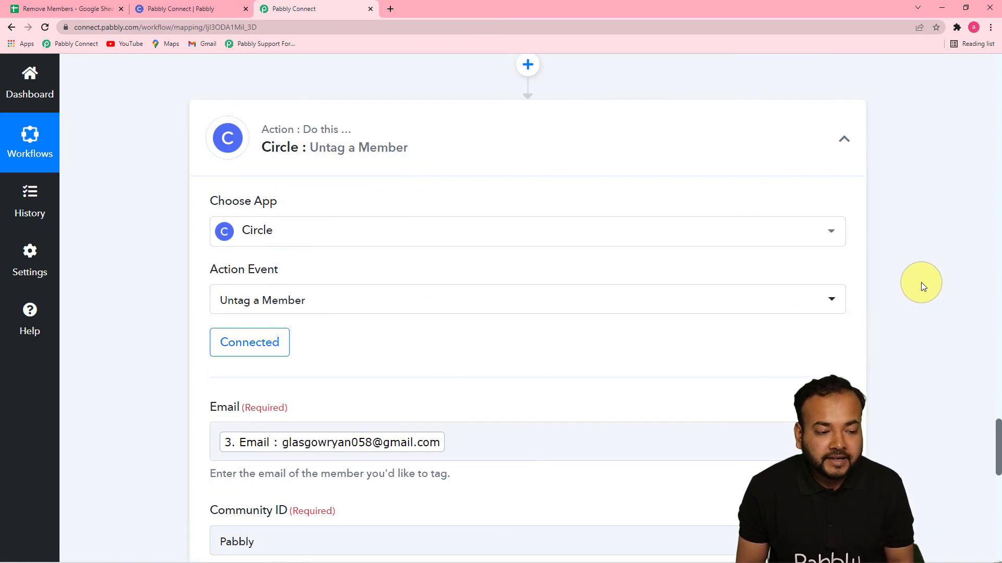
scroll(921, 283, "down", 1)
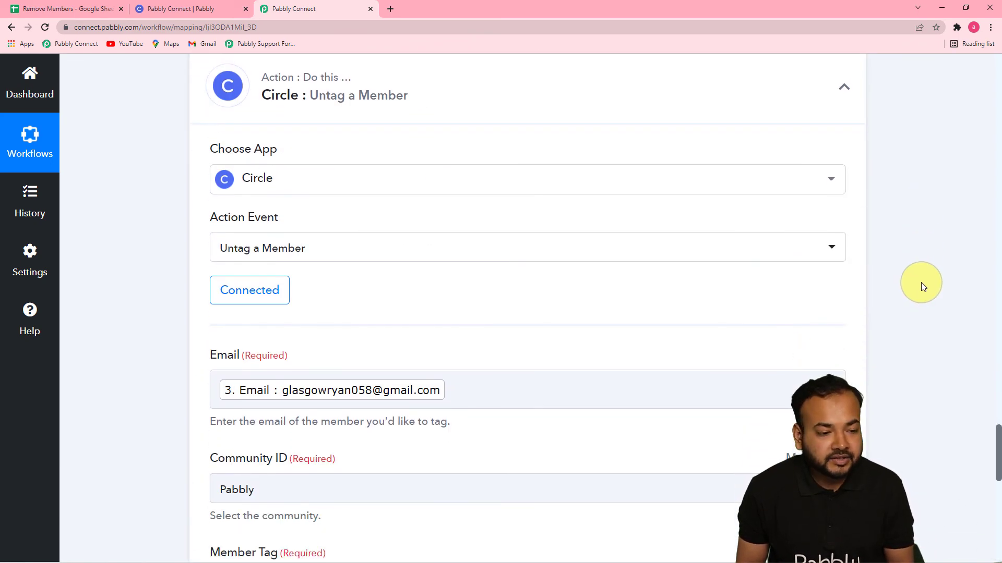
scroll(921, 283, "down", 4)
scroll(922, 283, "down", 2)
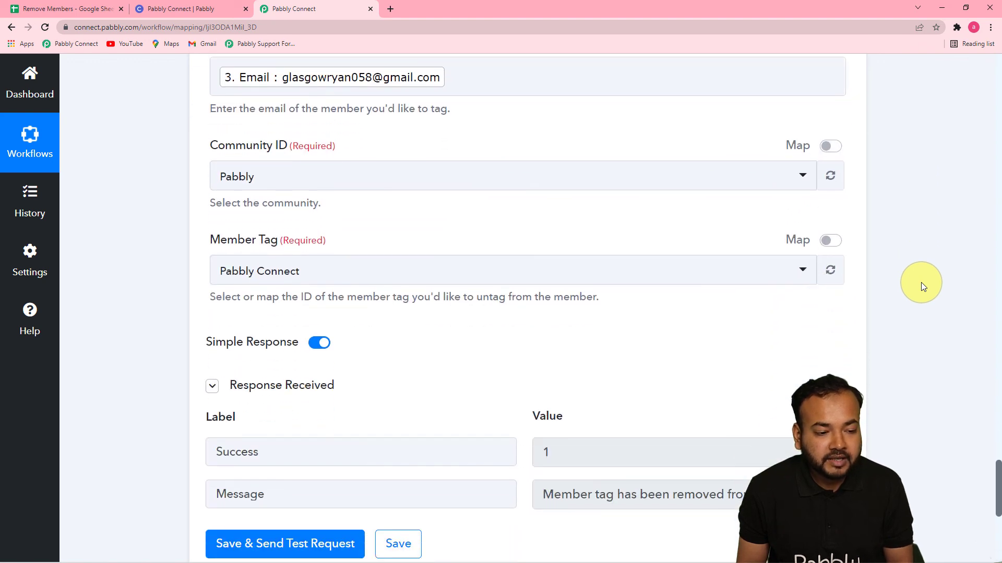